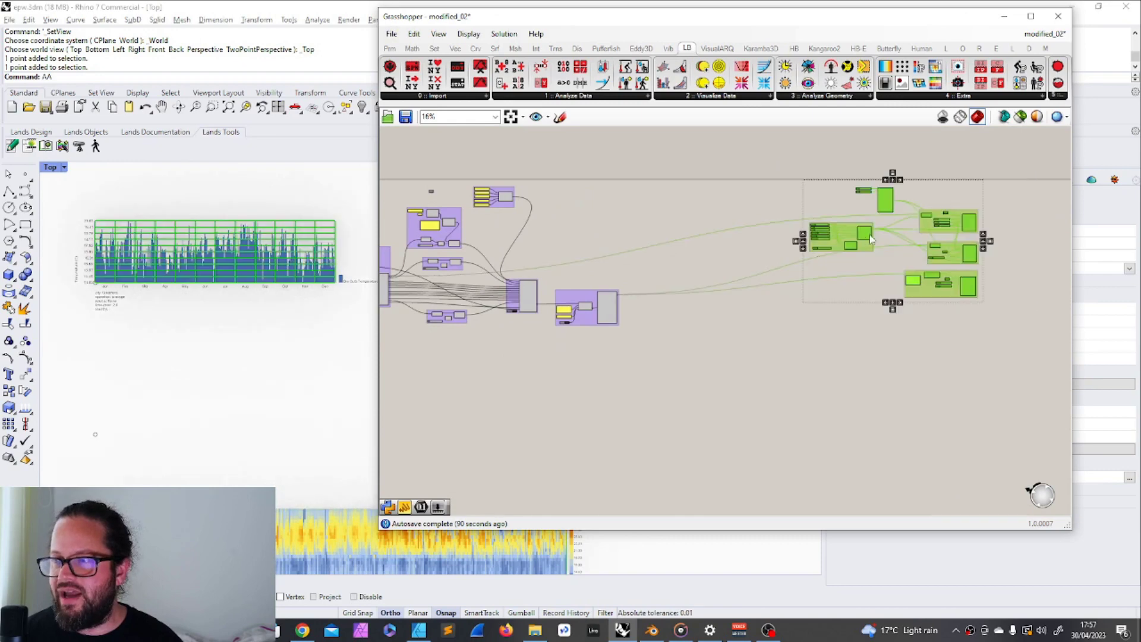
# Move the right-hand cluster of groups left and bring the Subtraction and Construct Data components into view.
pyautogui.moveTo(850, 229); pyautogui.dragTo(724, 255)
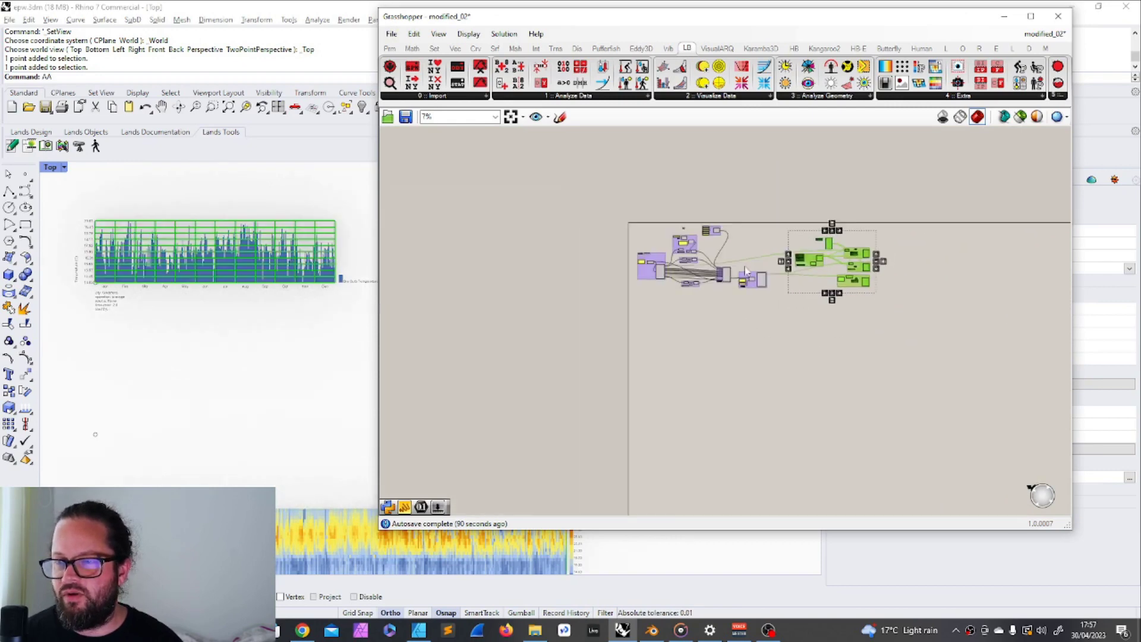
pyautogui.scroll(3, 728, 255)
pyautogui.scroll(-2, 732, 254)
pyautogui.scroll(10, 684, 225)
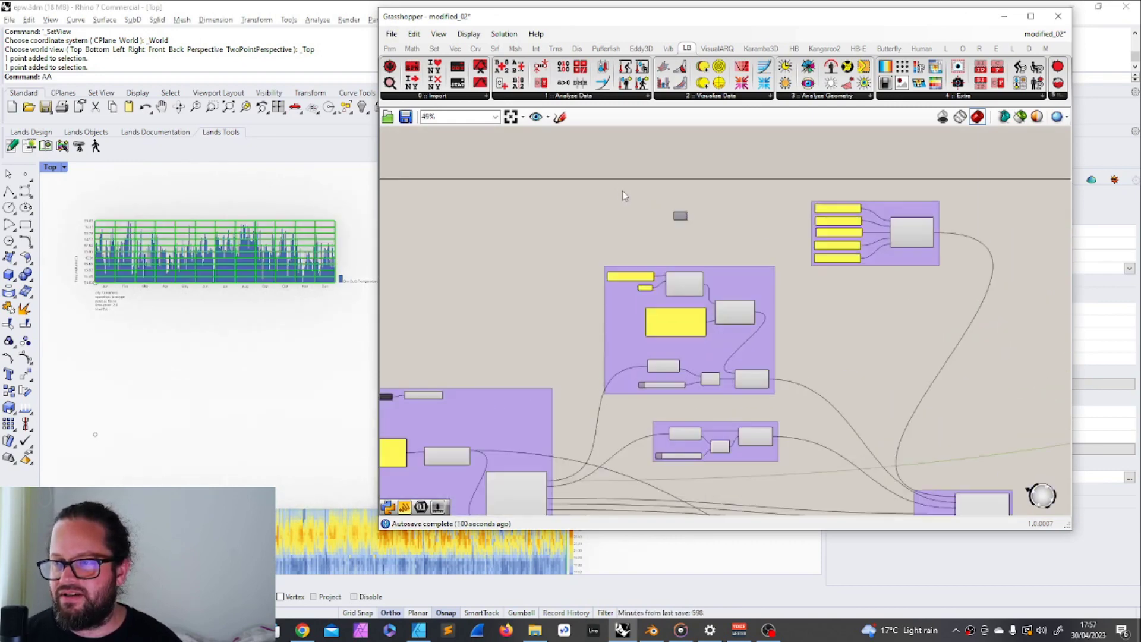
pyautogui.click(725, 211)
pyautogui.scroll(-5, 713, 249)
pyautogui.scroll(2, 697, 276)
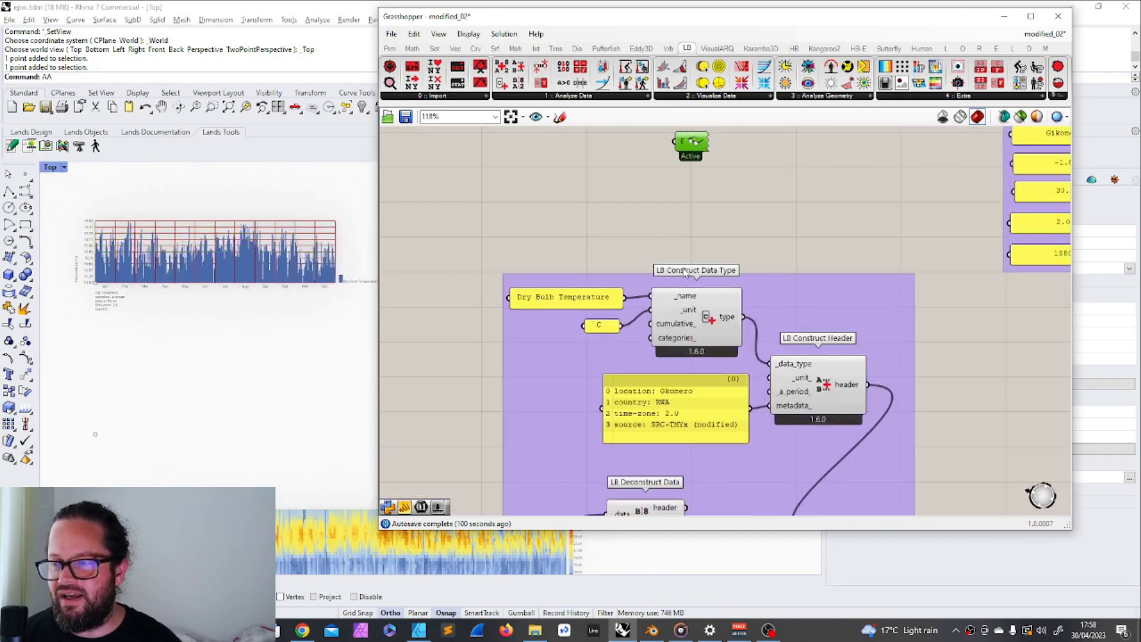
pyautogui.moveTo(691, 296); pyautogui.dragTo(683, 257, button='right')
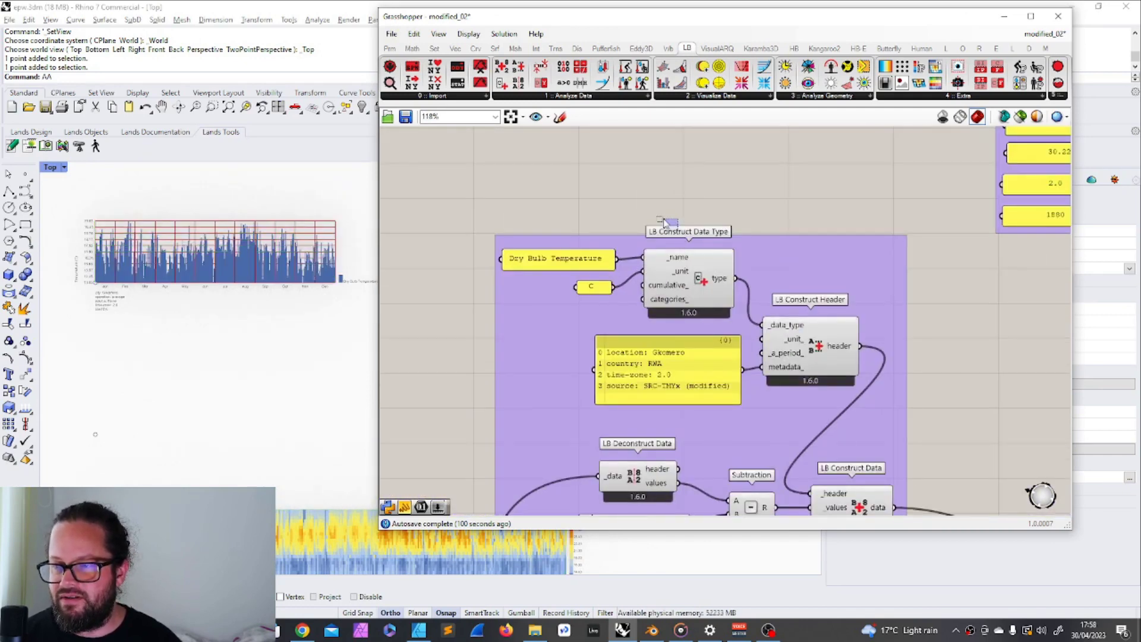
pyautogui.scroll(-6, 716, 211)
pyautogui.scroll(3, 588, 308)
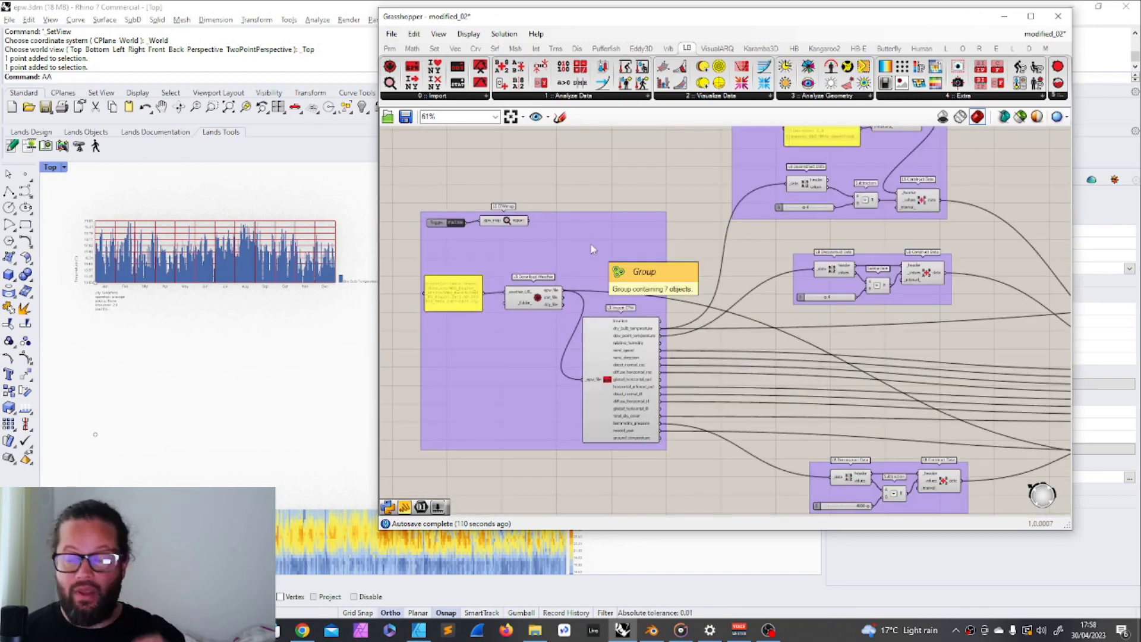
pyautogui.scroll(-3, 591, 228)
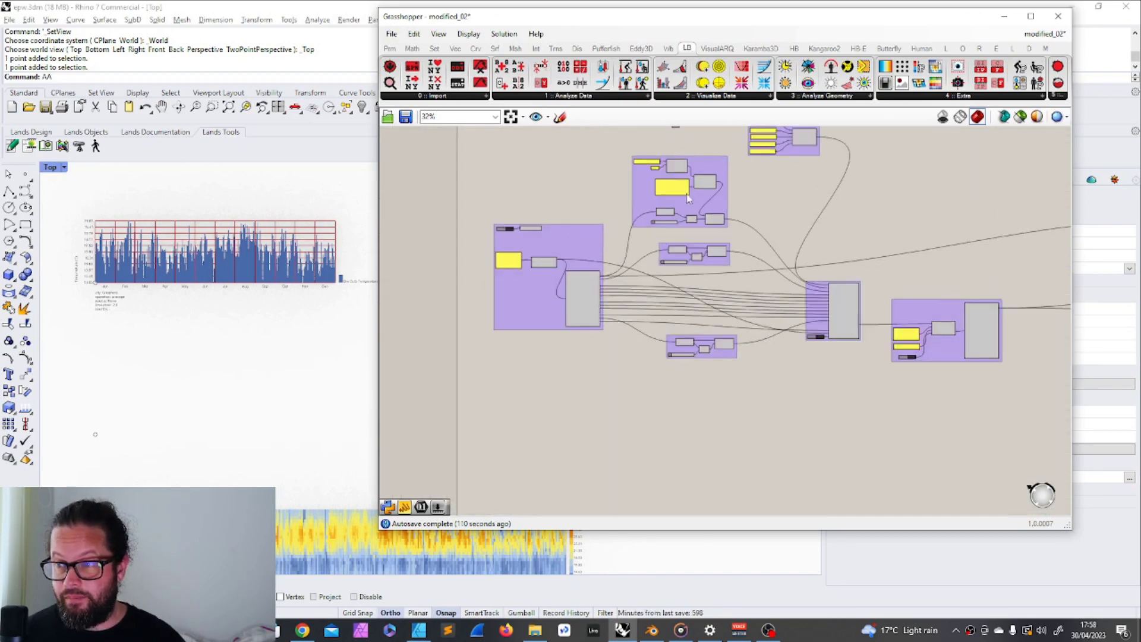
pyautogui.scroll(2, 501, 277)
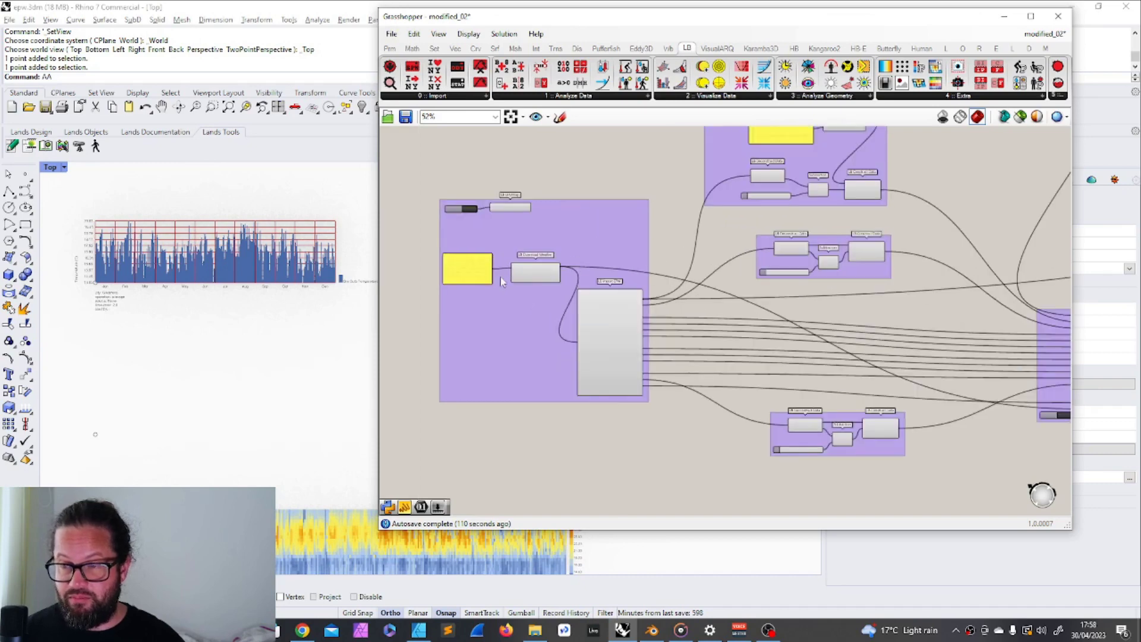
# Select the weather import and right-hand groups, then shift the left group slightly left and down.
pyautogui.click(500, 277)
pyautogui.scroll(-4, 543, 217)
pyautogui.scroll(2, 734, 255)
pyautogui.click(827, 294)
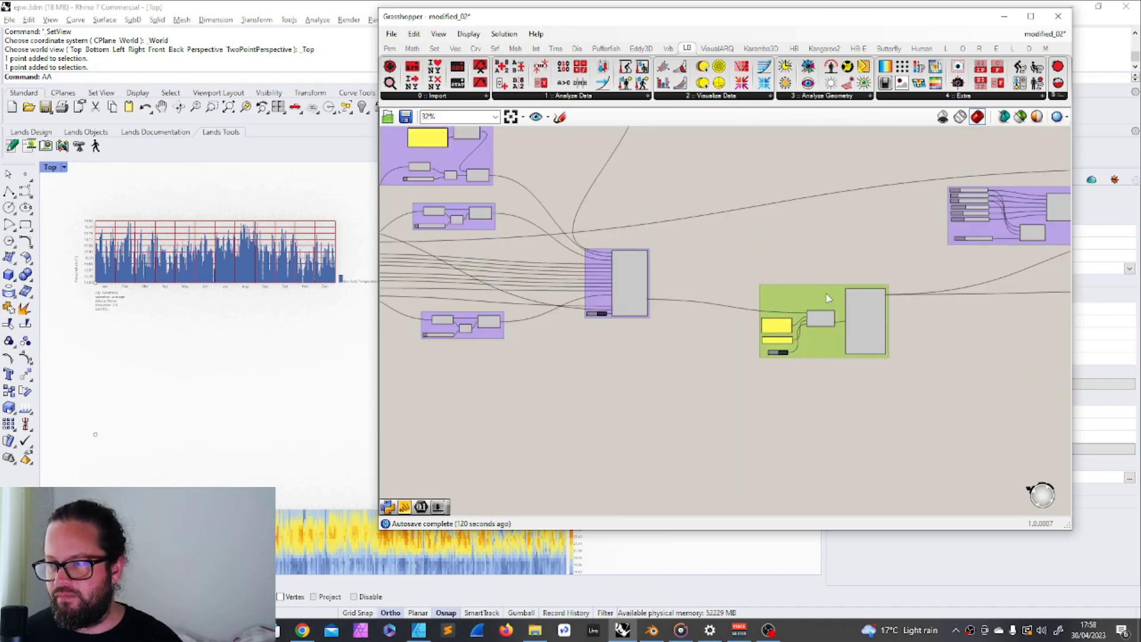
pyautogui.scroll(-2, 808, 283)
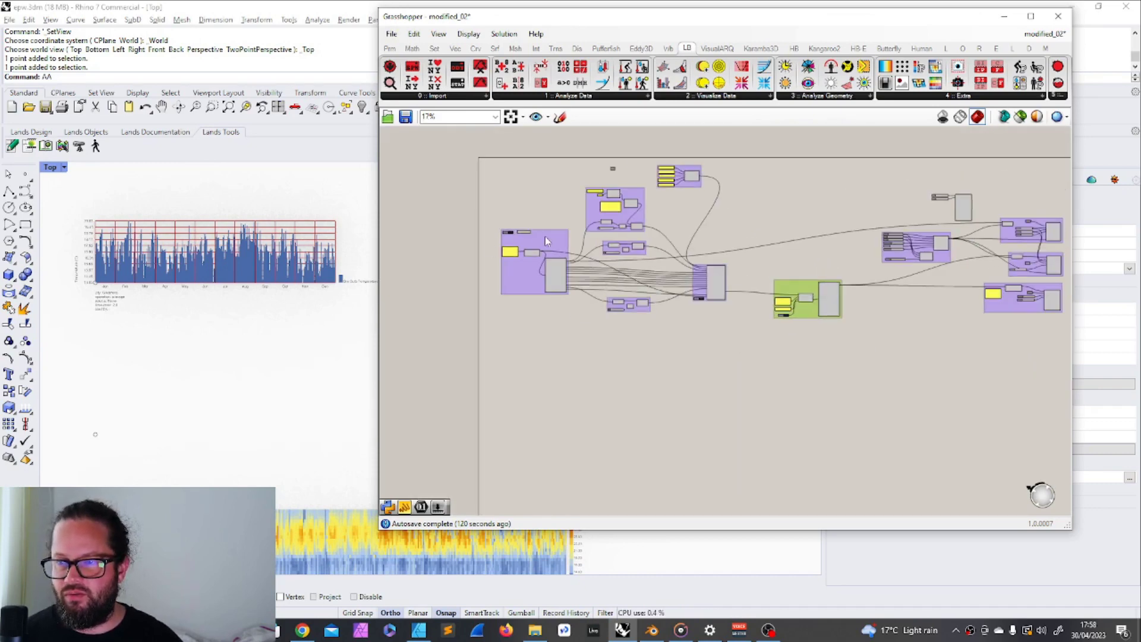
pyautogui.moveTo(541, 237); pyautogui.dragTo(535, 240)
pyautogui.scroll(2, 671, 187)
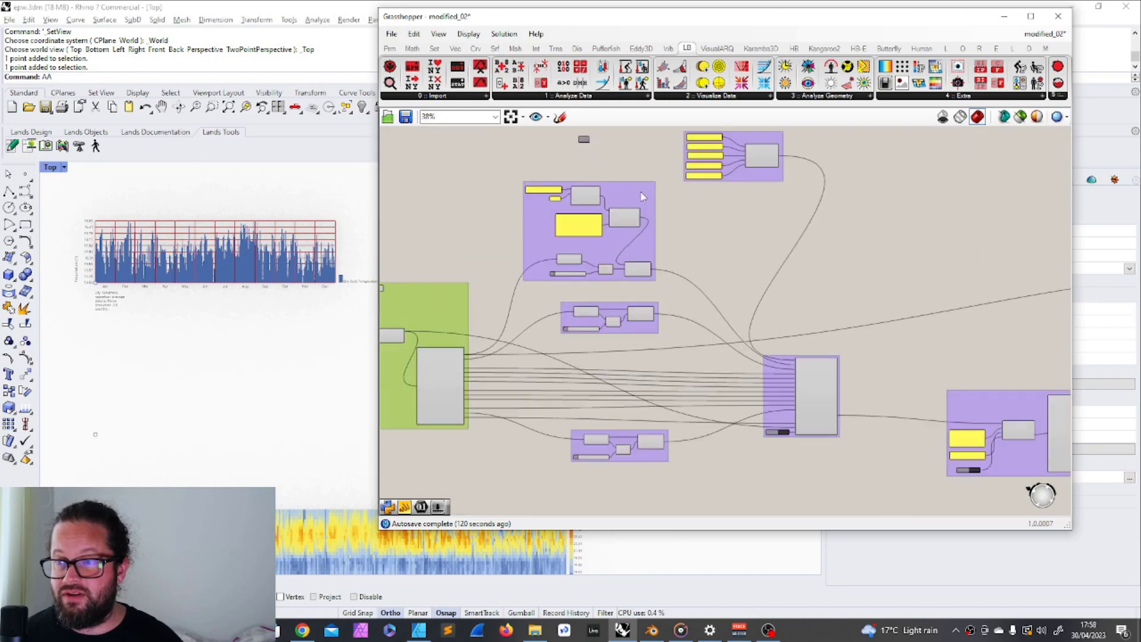
pyautogui.click(637, 184)
pyautogui.scroll(3, 752, 300)
pyautogui.scroll(-3, 752, 300)
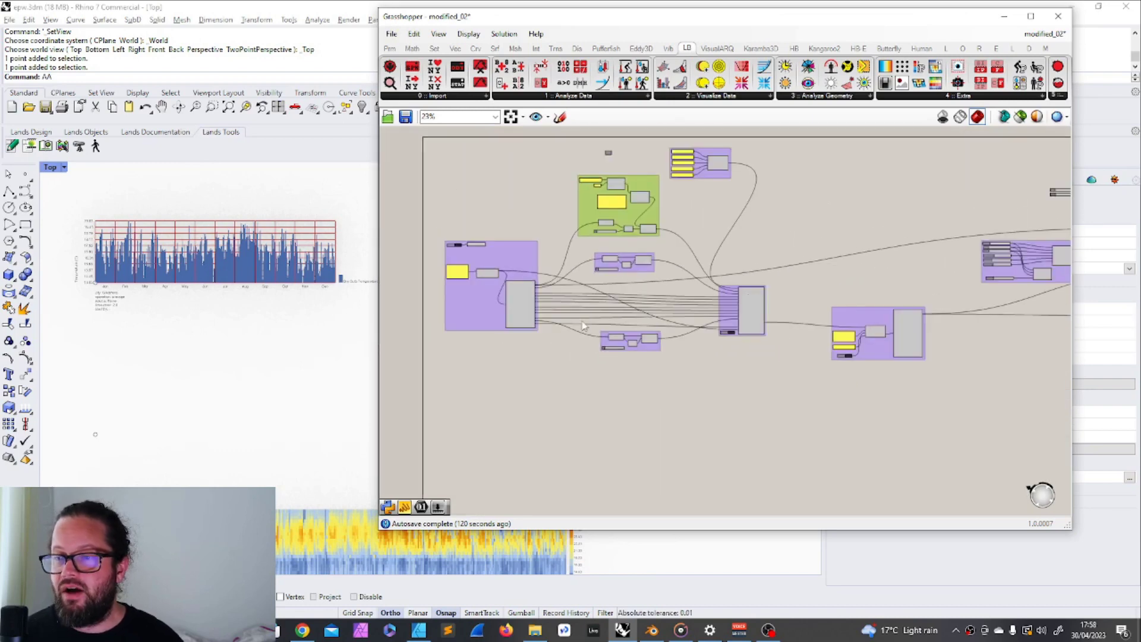
pyautogui.scroll(3, 483, 257)
pyautogui.scroll(1, 494, 173)
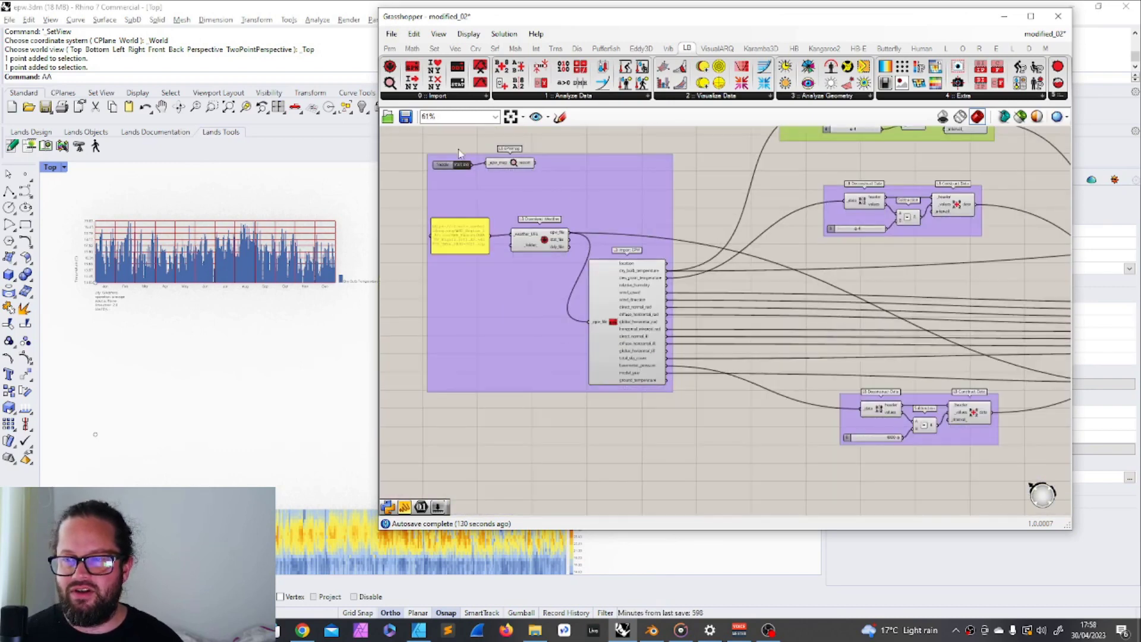
pyautogui.click(571, 184)
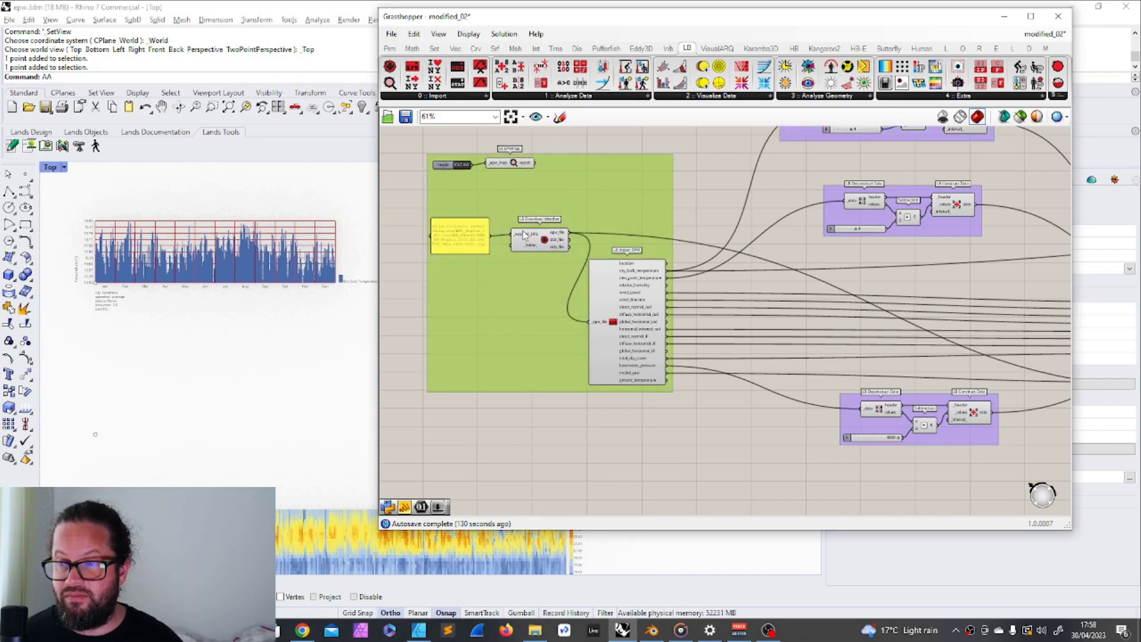
pyautogui.scroll(-2, 575, 248)
pyautogui.moveTo(572, 248); pyautogui.dragTo(684, 238, button='right')
pyautogui.scroll(4, 713, 272)
pyautogui.click(718, 287)
pyautogui.scroll(-4, 737, 279)
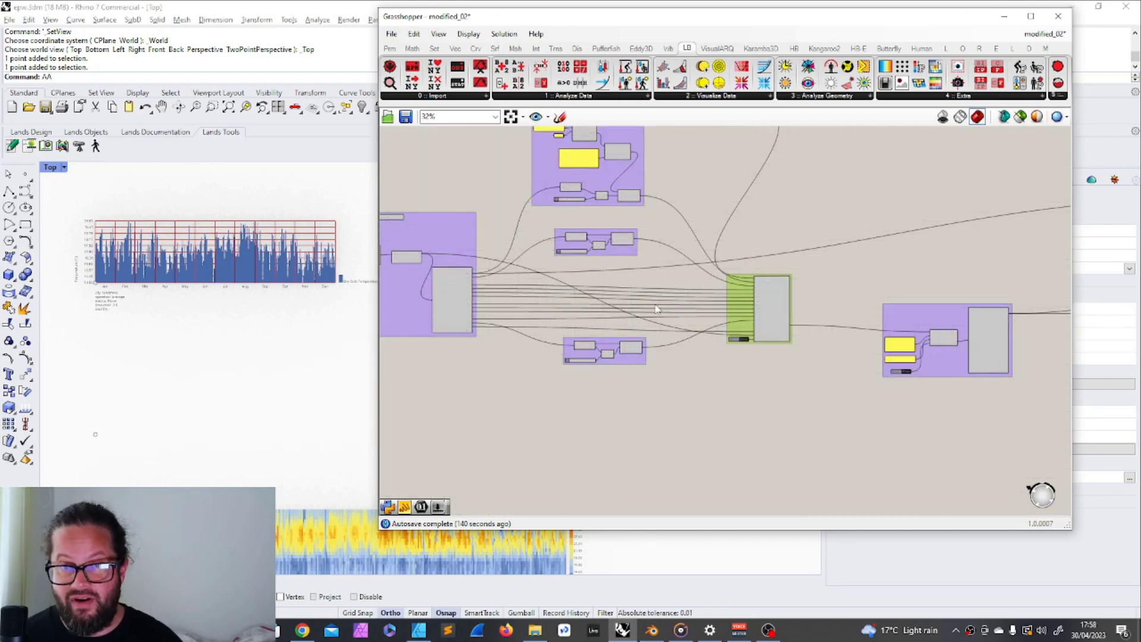
pyautogui.scroll(4, 752, 293)
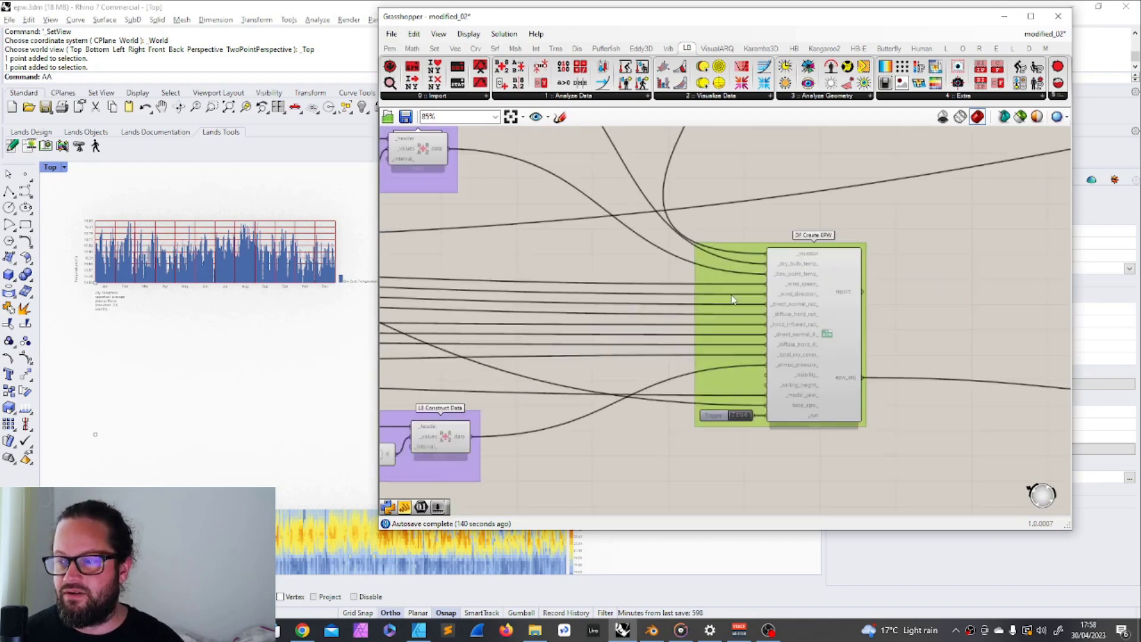
pyautogui.scroll(-3, 752, 293)
pyautogui.scroll(3, 604, 185)
pyautogui.scroll(-3, 604, 185)
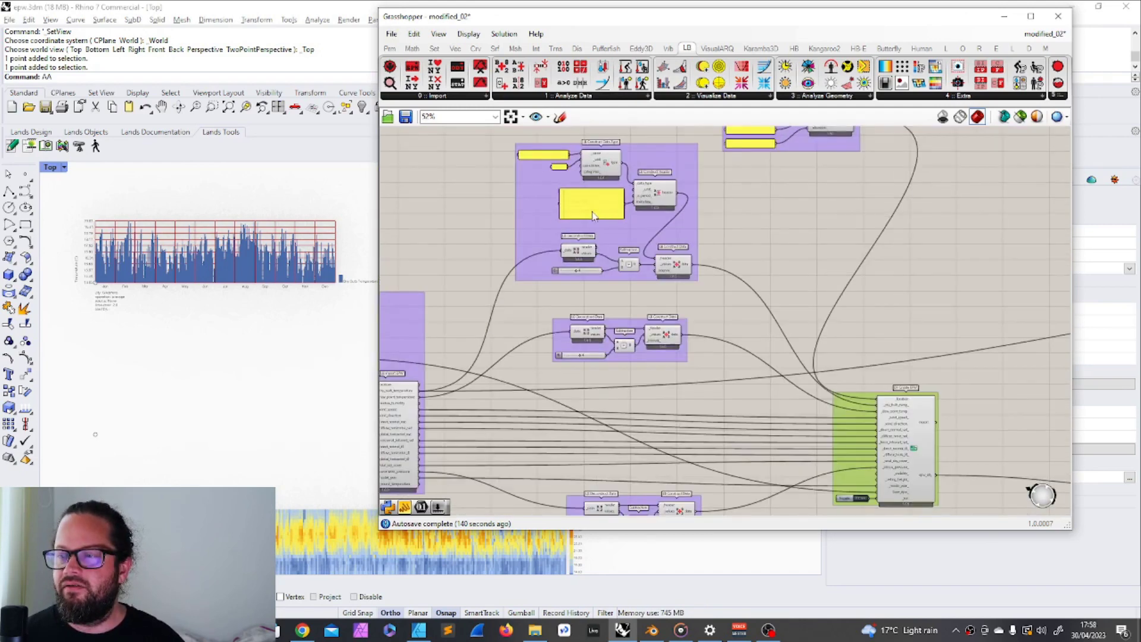
pyautogui.scroll(4, 743, 134)
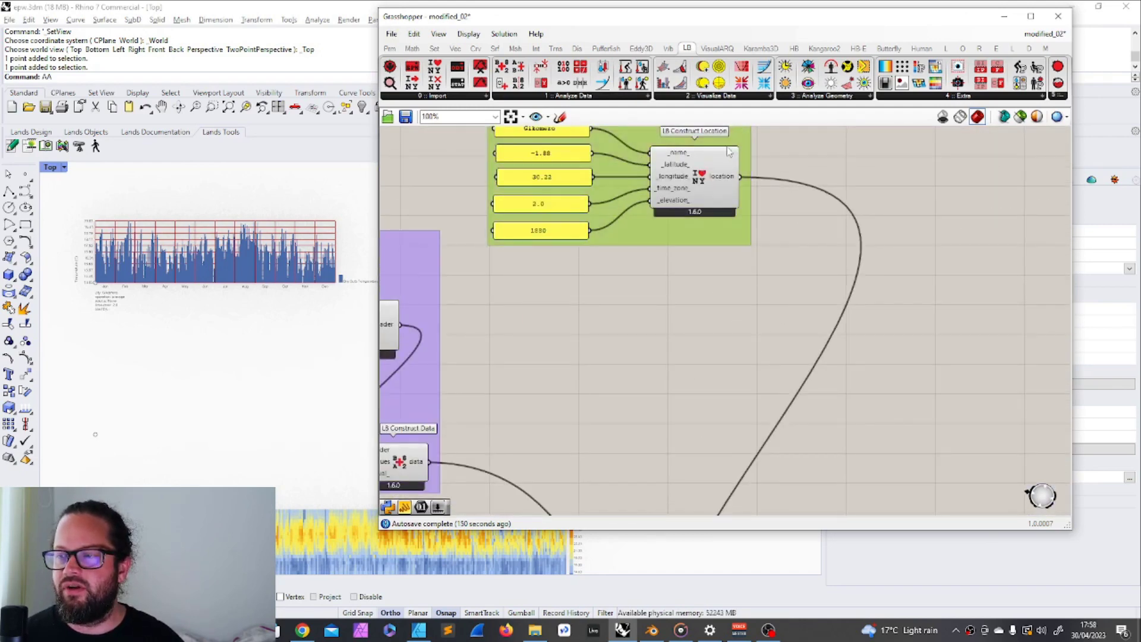
pyautogui.scroll(-2, 699, 174)
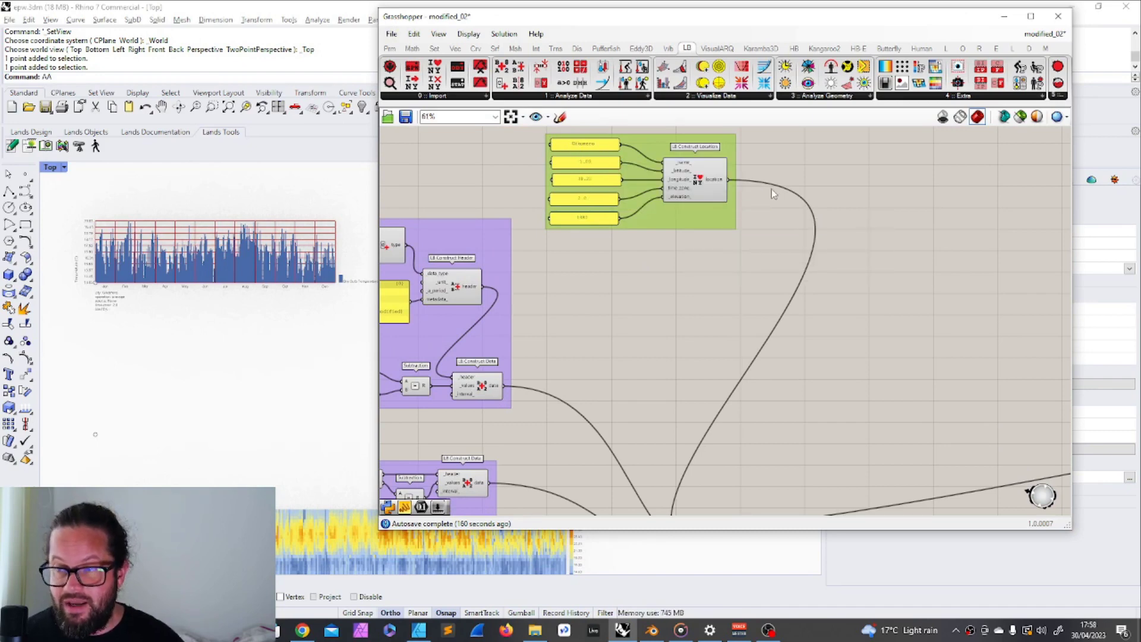
pyautogui.scroll(2, 652, 193)
pyautogui.scroll(-2, 652, 194)
pyautogui.scroll(5, 537, 274)
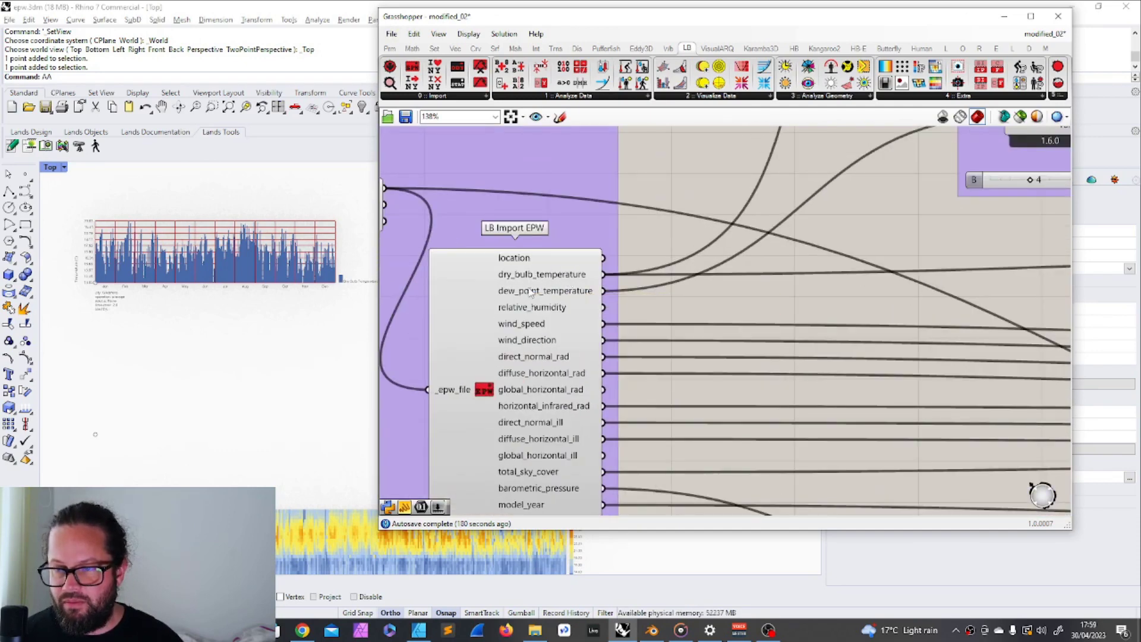
# Reposition the number slider feeding Subtraction and select the data type and header components.
pyautogui.scroll(-2, 554, 295)
pyautogui.scroll(1, 545, 371)
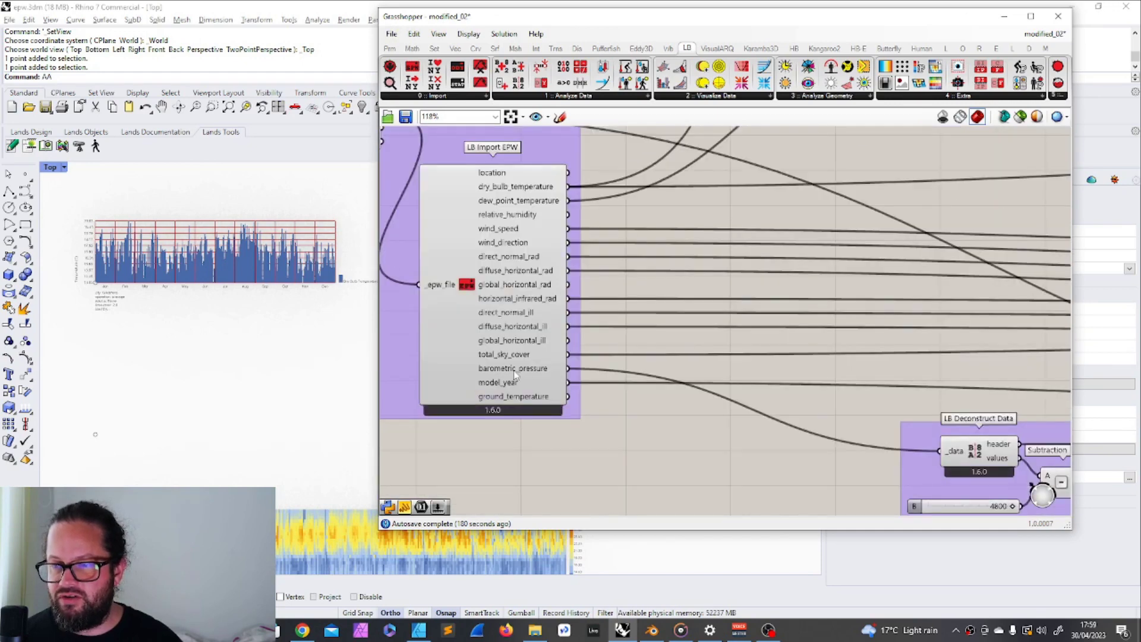
pyautogui.scroll(-2, 479, 382)
pyautogui.moveTo(838, 437); pyautogui.dragTo(533, 232, button='right')
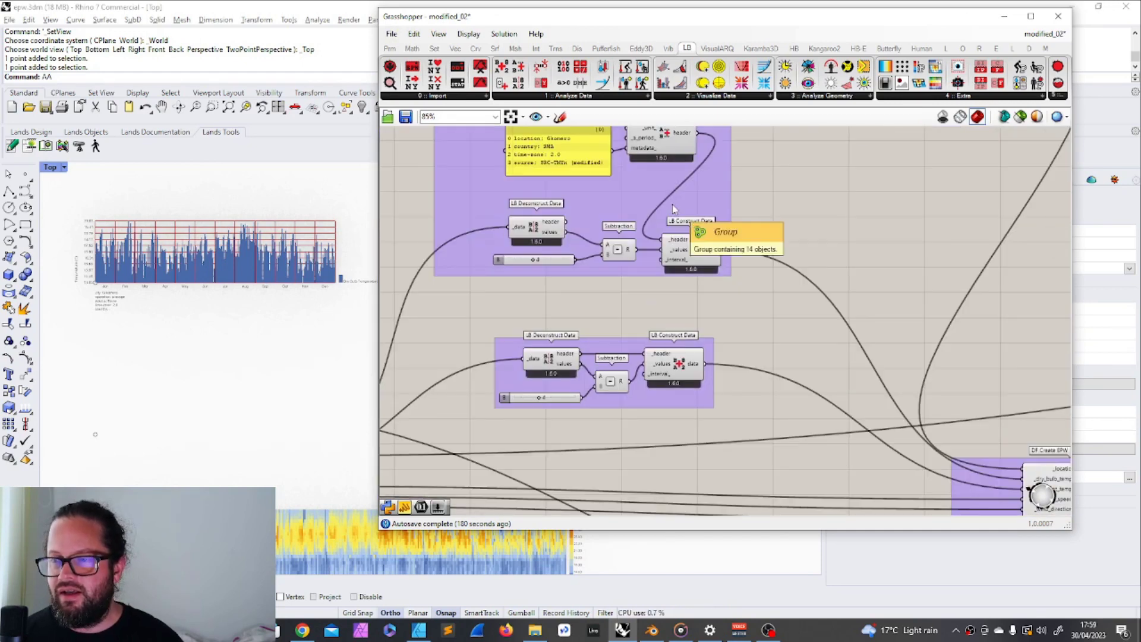
pyautogui.click(533, 229)
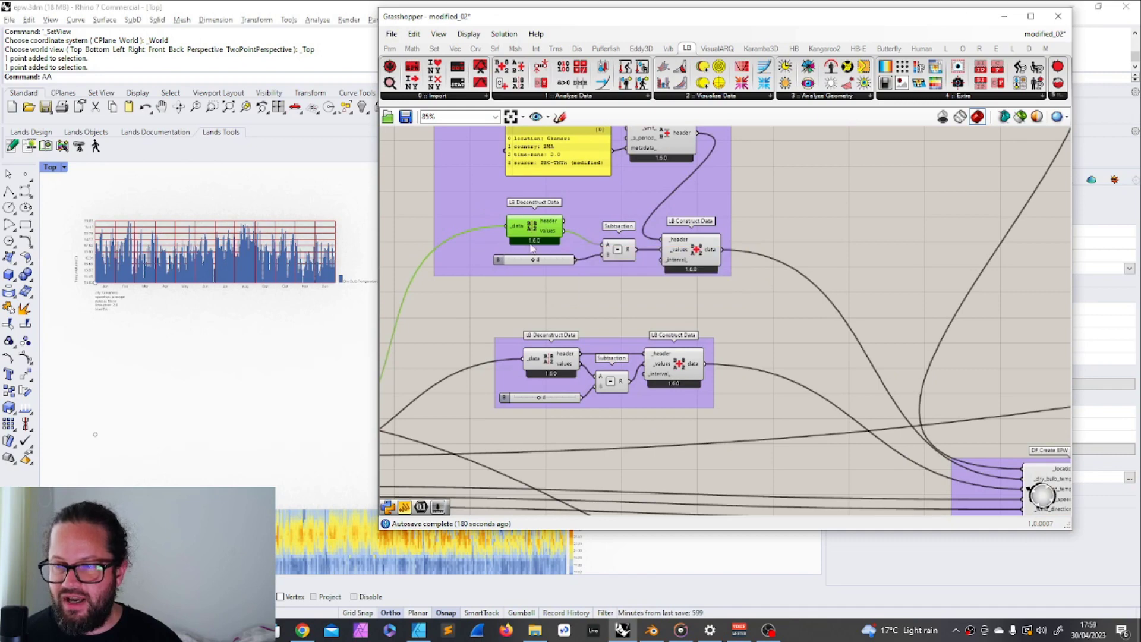
pyautogui.moveTo(514, 261); pyautogui.dragTo(511, 270)
pyautogui.click(618, 250)
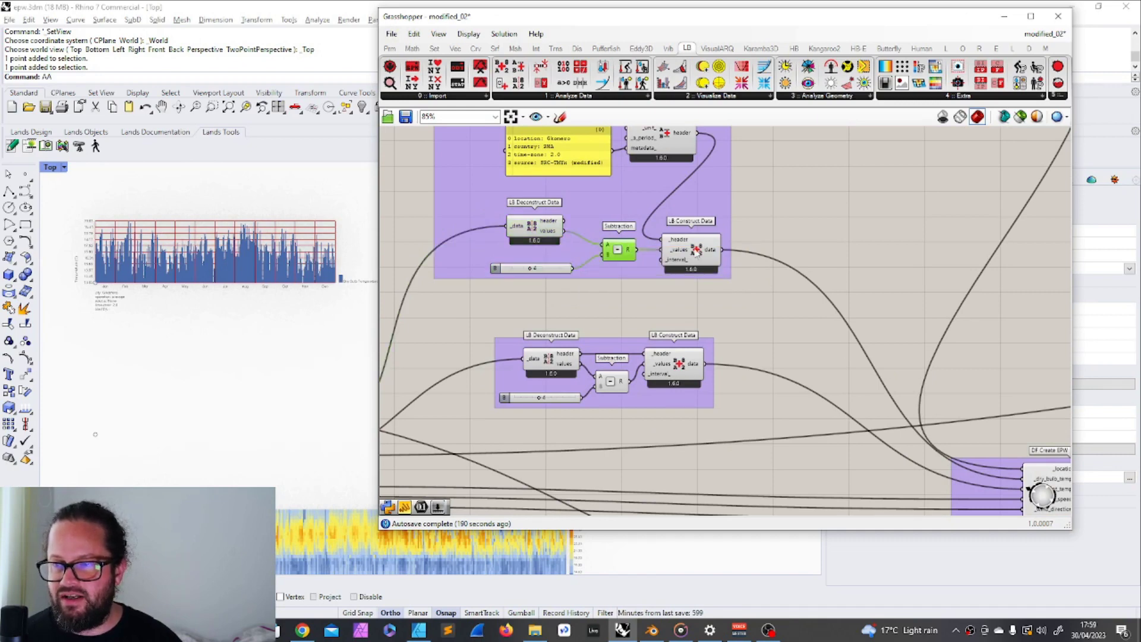
pyautogui.click(675, 265)
pyautogui.moveTo(704, 315); pyautogui.dragTo(683, 424, button='right')
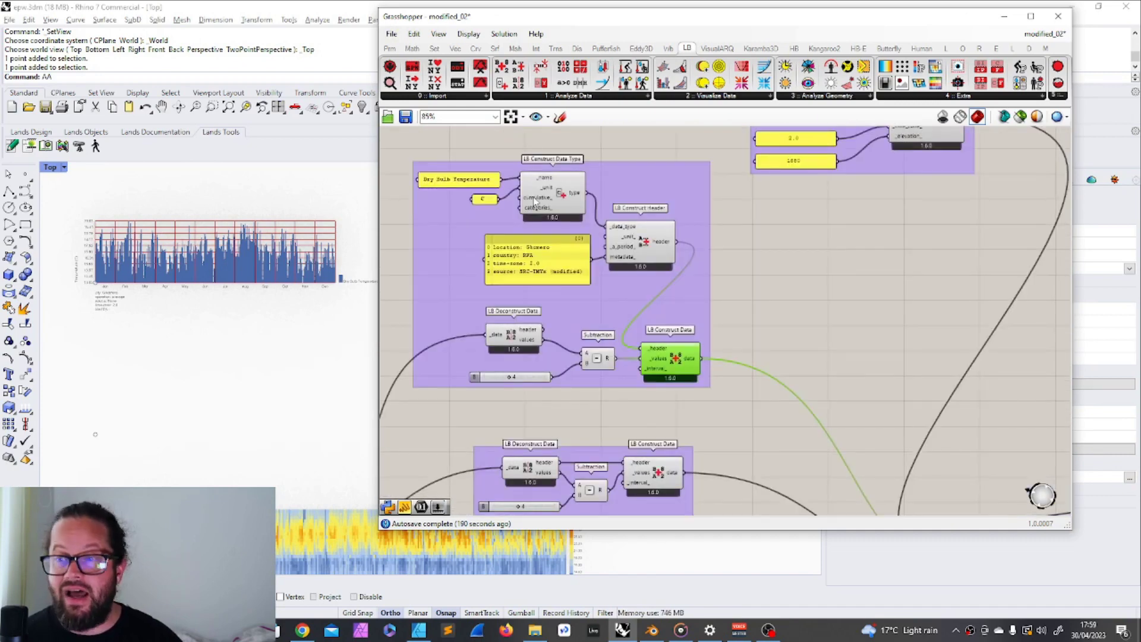
pyautogui.moveTo(405, 156); pyautogui.dragTo(731, 303)
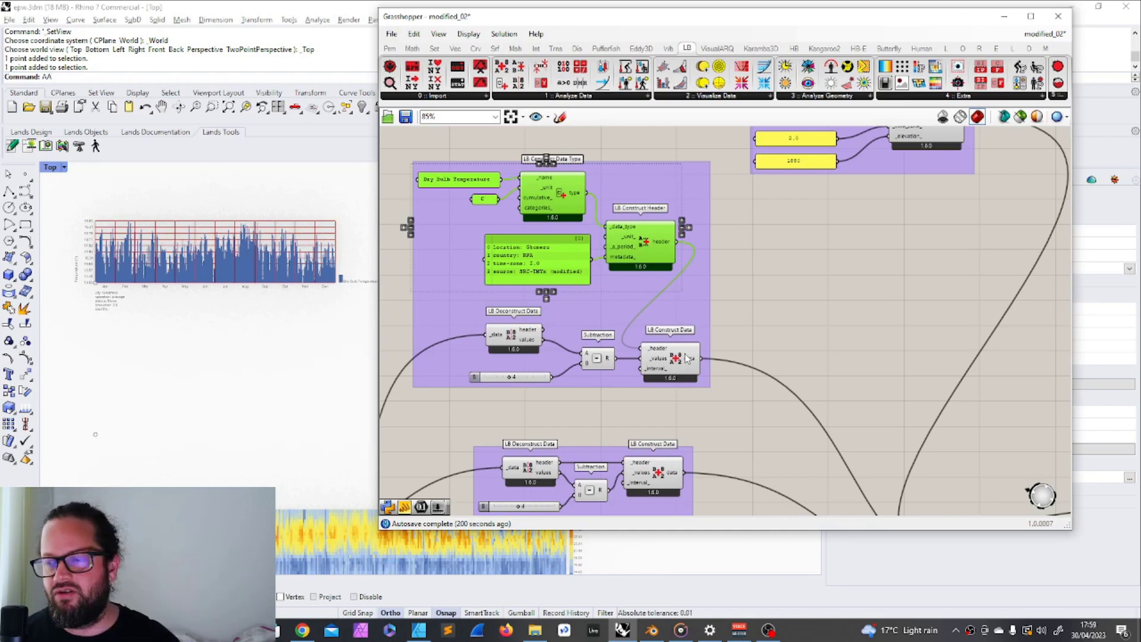
# Nudge the lower subtraction group, then drag the purple component group down and left.
pyautogui.scroll(-3, 586, 212)
pyautogui.scroll(3, 589, 265)
pyautogui.moveTo(591, 266); pyautogui.dragTo(582, 258)
pyautogui.scroll(-4, 582, 257)
pyautogui.scroll(2, 624, 240)
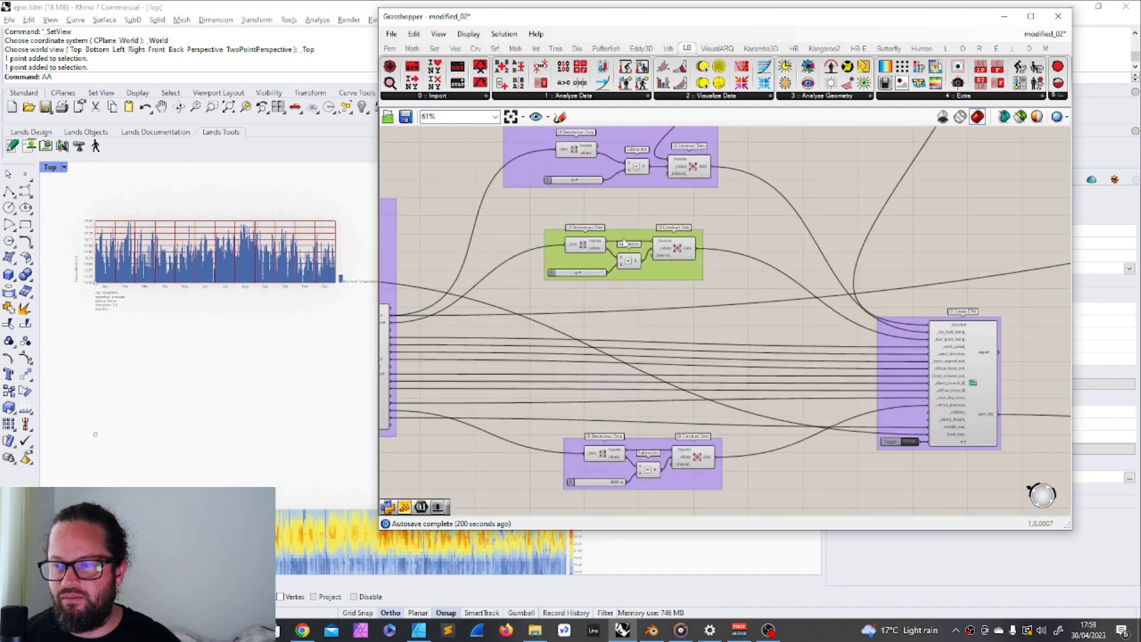
pyautogui.moveTo(649, 445); pyautogui.dragTo(622, 466)
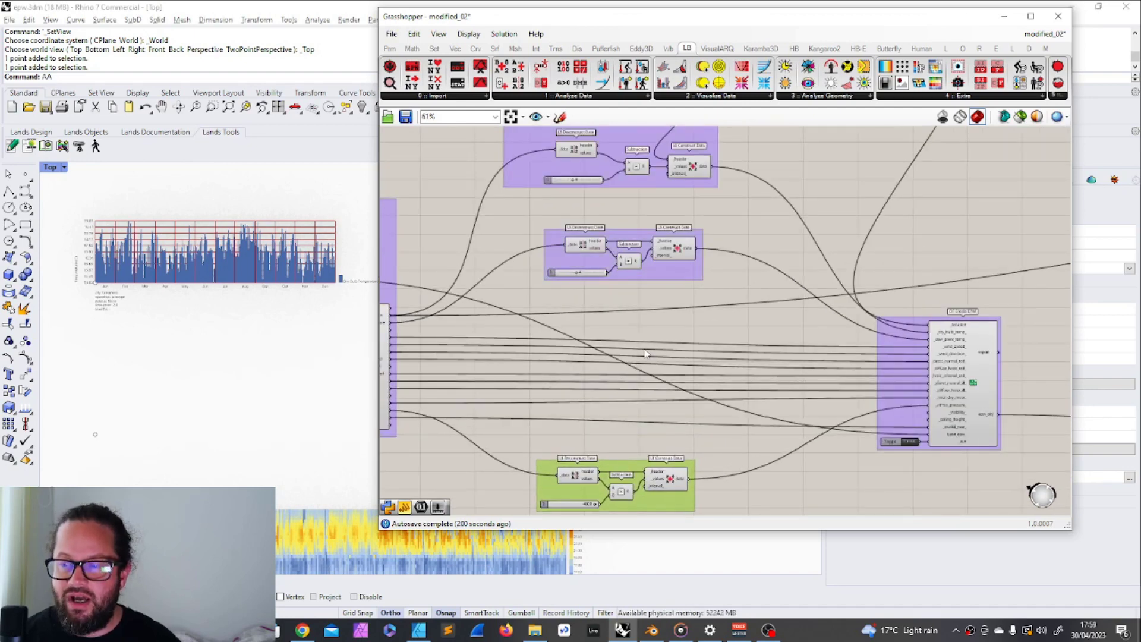
pyautogui.scroll(-3, 688, 304)
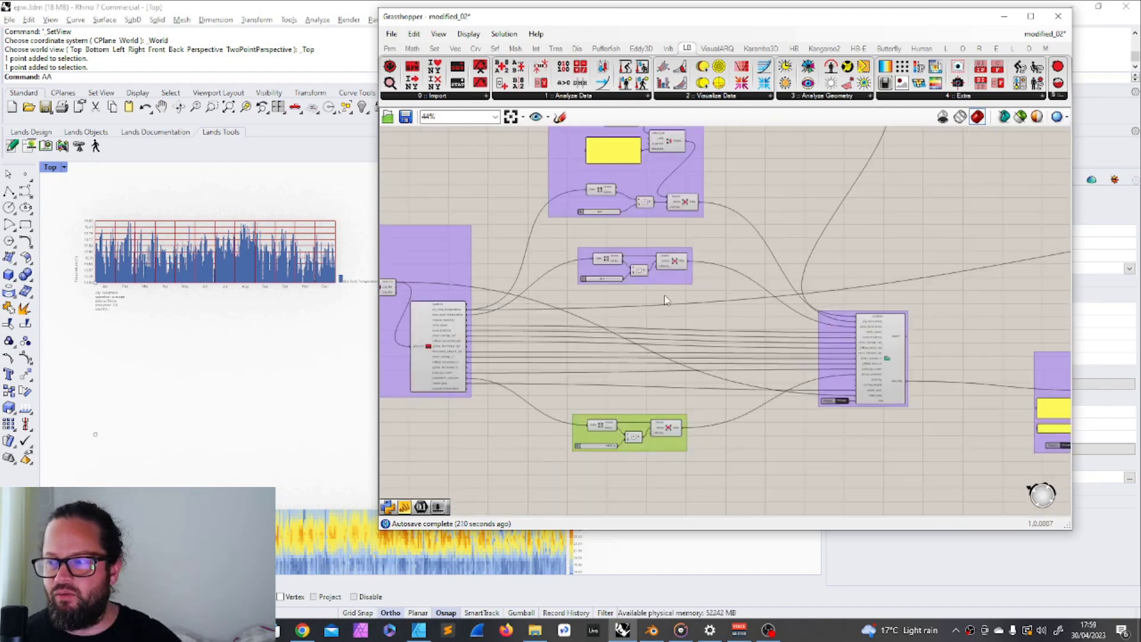
pyautogui.scroll(2, 504, 325)
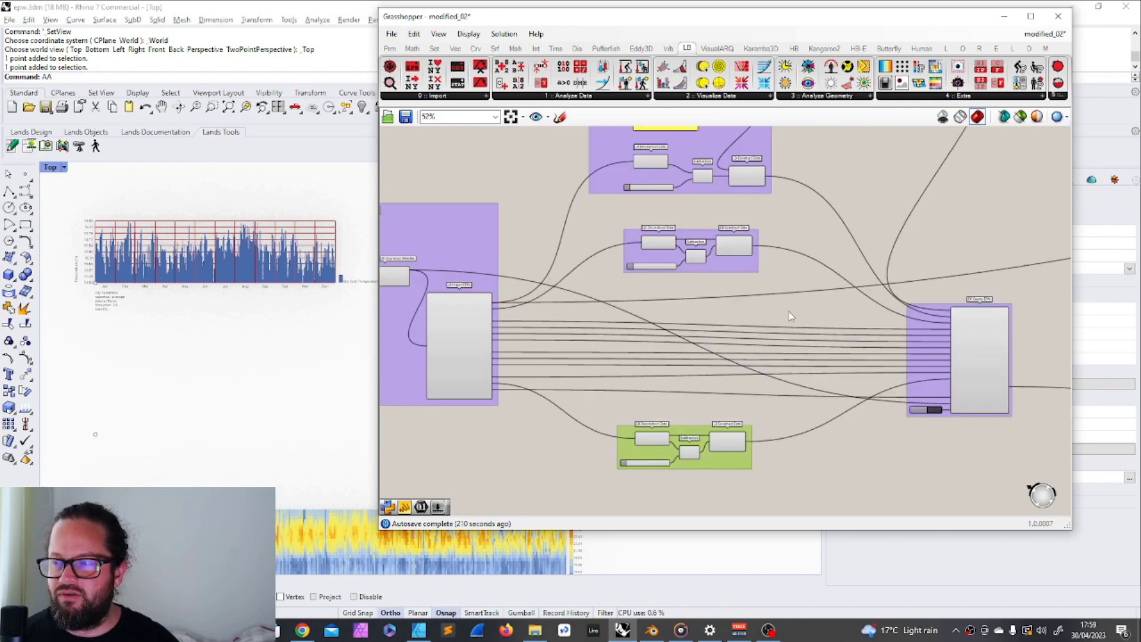
pyautogui.scroll(5, 621, 327)
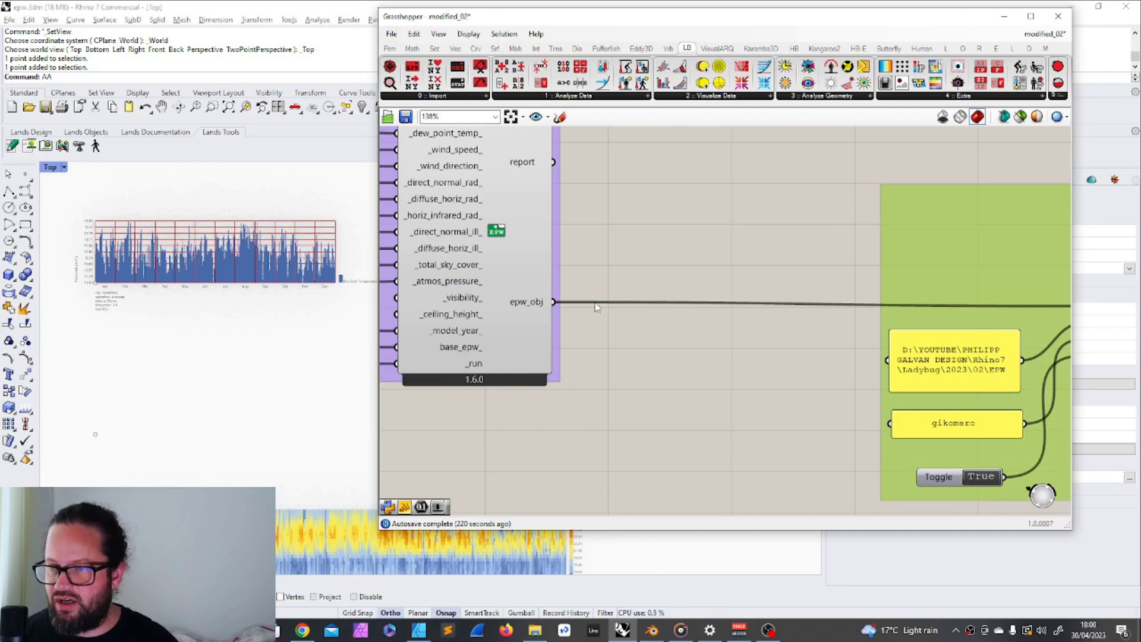
# Trace LB Import EPW's wires, then drag the Grasshopper window right to reveal the Rhino heatmaps.
pyautogui.scroll(-4, 596, 308)
pyautogui.scroll(4, 635, 267)
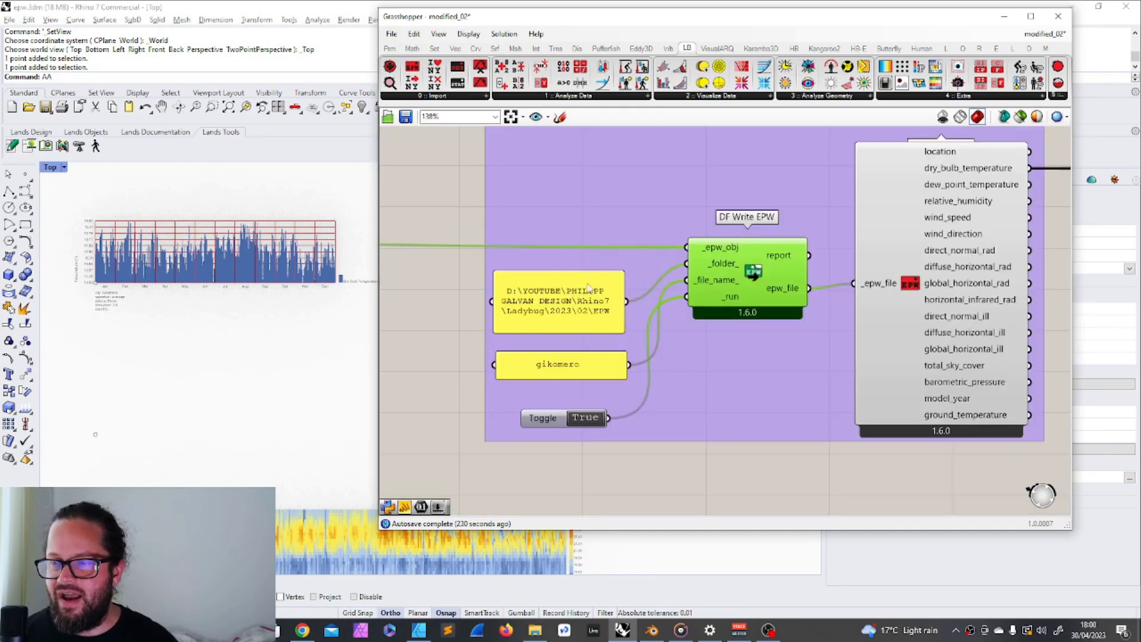
pyautogui.scroll(-5, 694, 234)
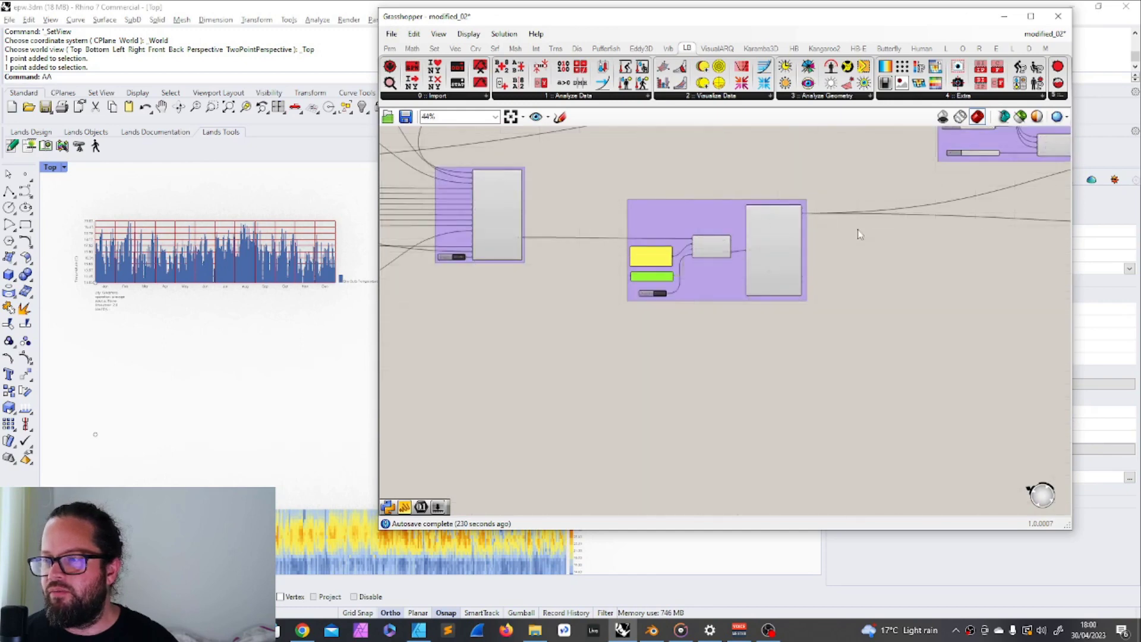
pyautogui.scroll(3, 861, 230)
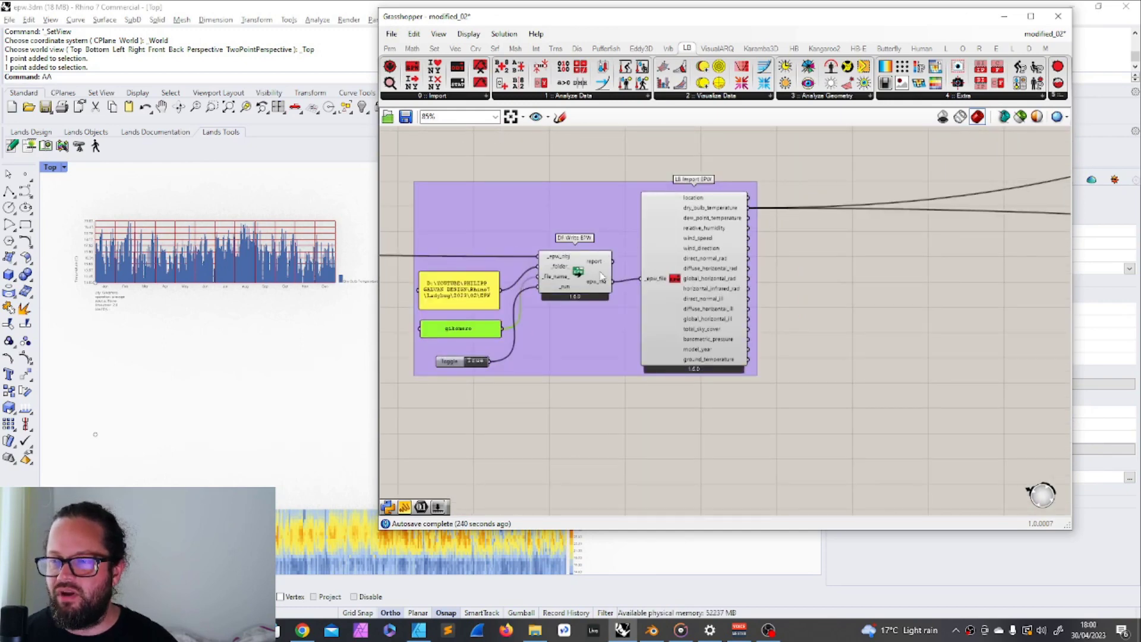
pyautogui.click(679, 212)
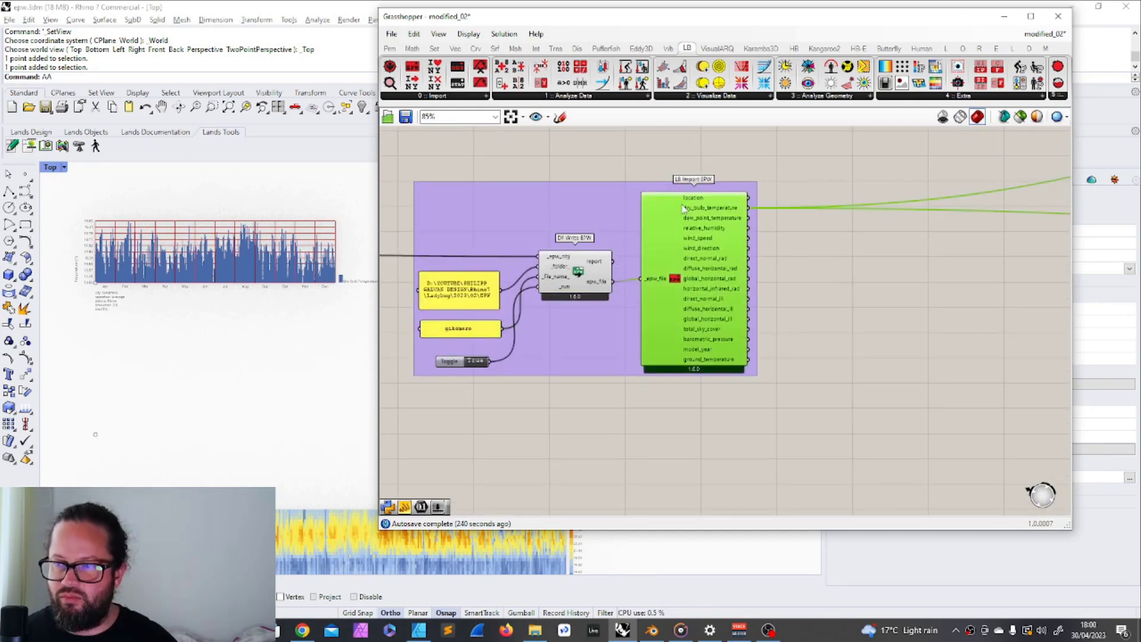
pyautogui.scroll(-9, 681, 210)
pyautogui.moveTo(550, 21); pyautogui.dragTo(689, 21)
# Zoom the Rhino Top viewport onto the Oct–Dec heatmap and its 10–32 °C legend.
pyautogui.scroll(-5, 364, 284)
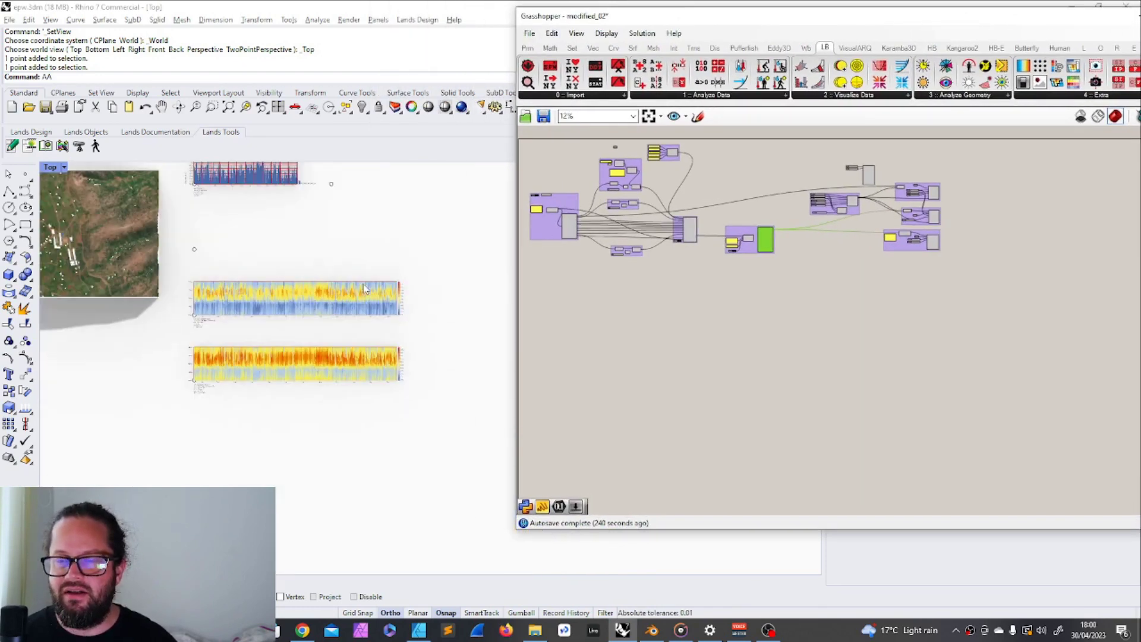
pyautogui.scroll(4, 243, 315)
pyautogui.scroll(-4, 149, 327)
pyautogui.scroll(5, 131, 392)
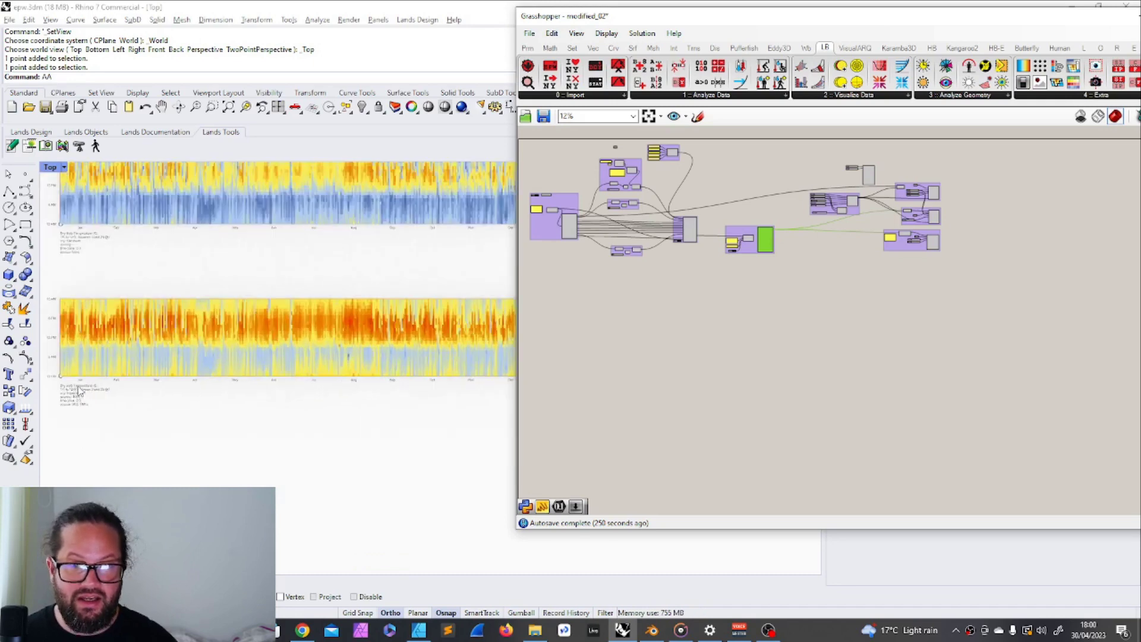
pyautogui.scroll(-4, 81, 392)
pyautogui.scroll(4, 126, 233)
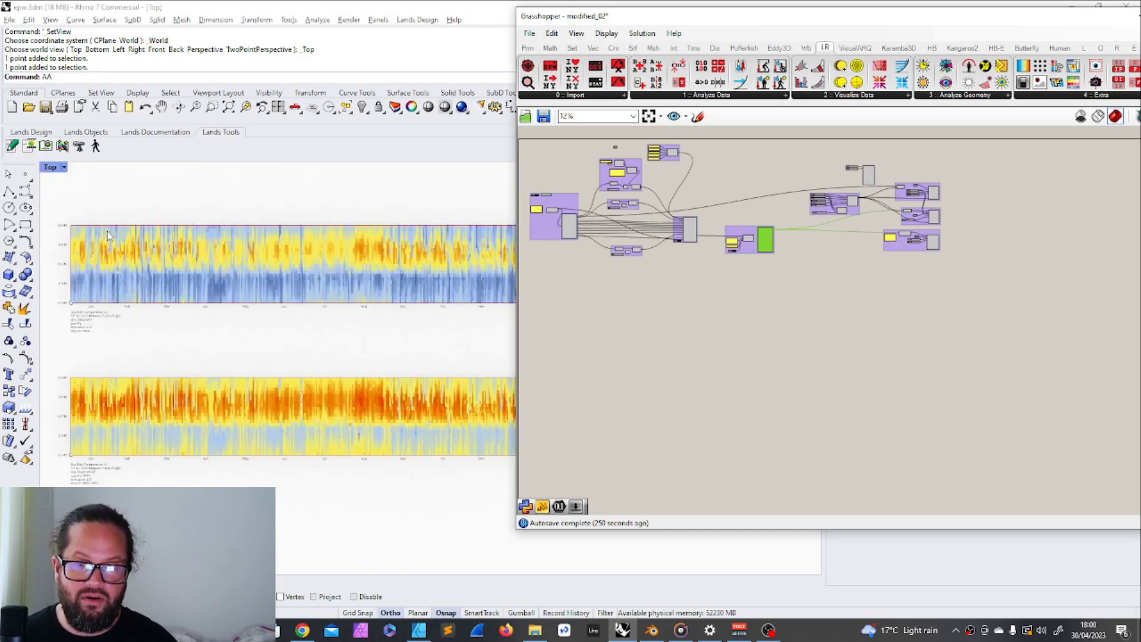
pyautogui.scroll(-2, 473, 254)
pyautogui.scroll(5, 396, 261)
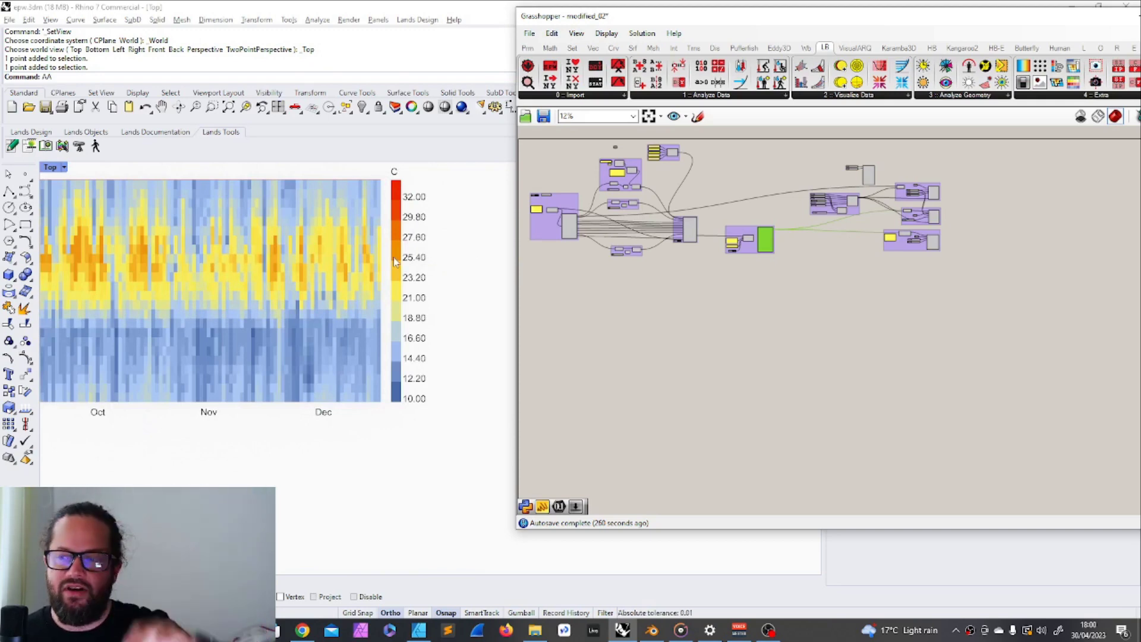
pyautogui.scroll(4, 865, 173)
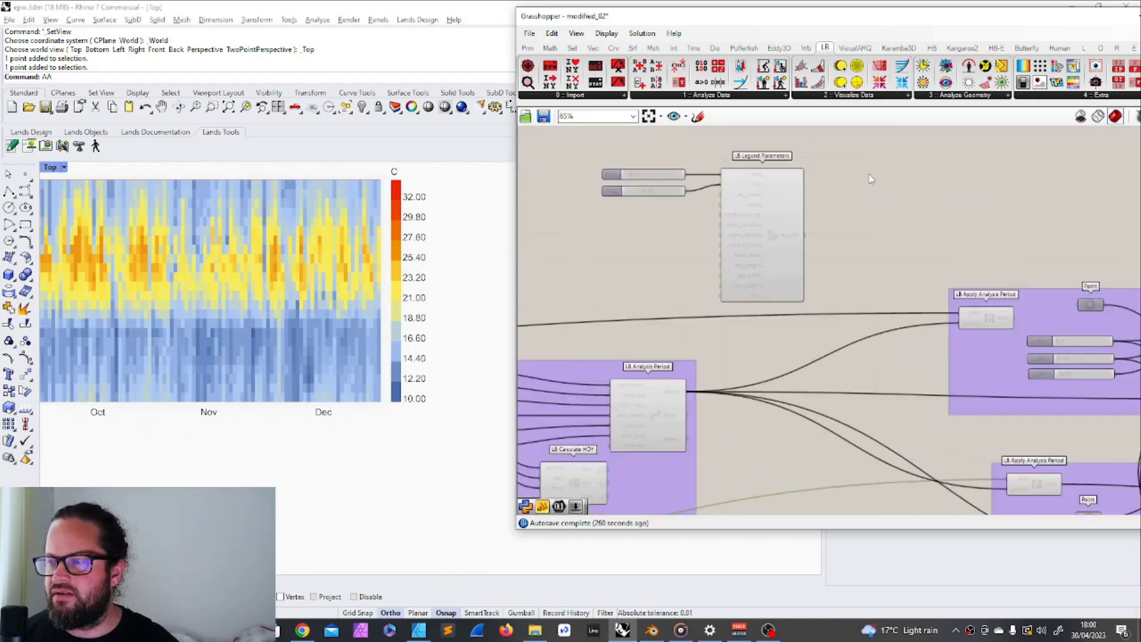
pyautogui.scroll(-2, 791, 221)
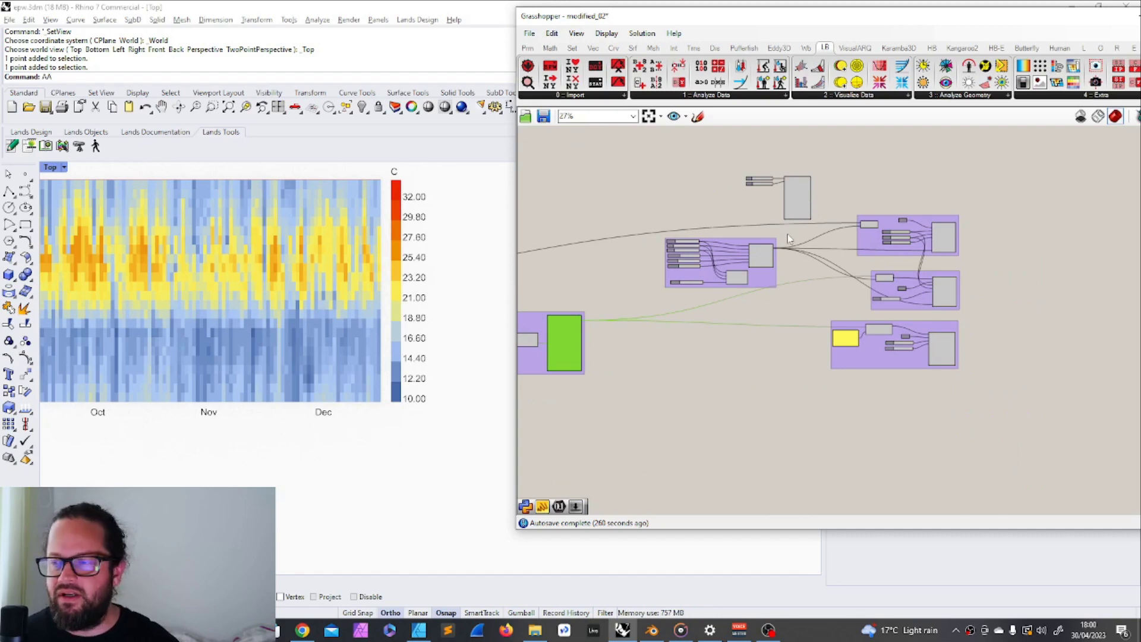
# Zoom around the definition and select the bottom group of components.
pyautogui.scroll(3, 863, 173)
pyautogui.scroll(-3, 787, 205)
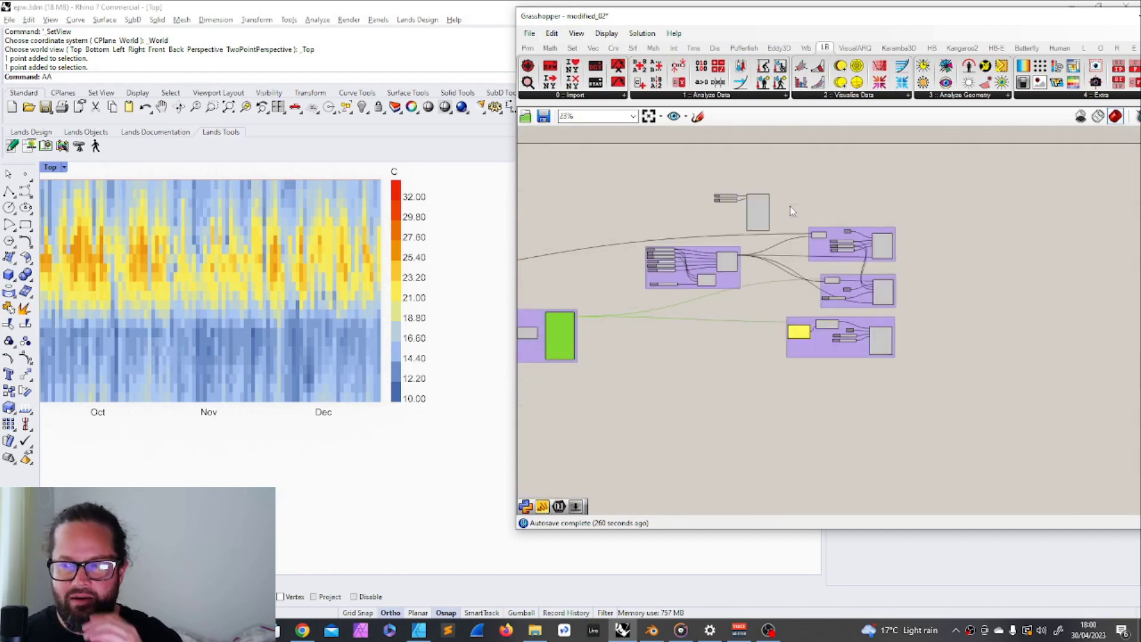
pyautogui.scroll(-1, 790, 205)
pyautogui.scroll(6, 787, 238)
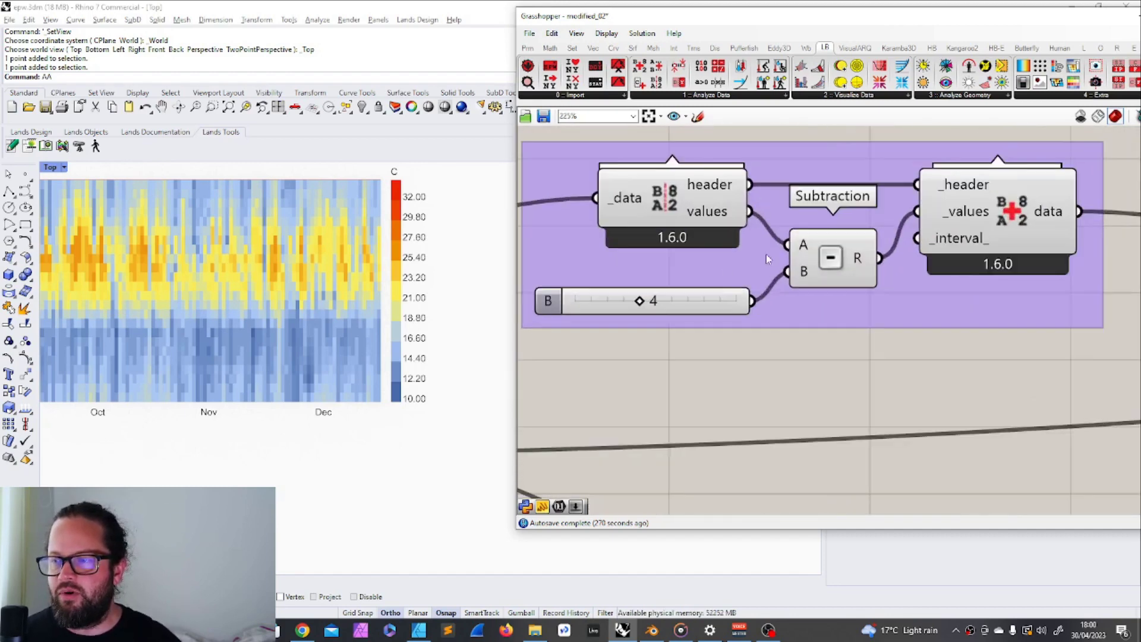
pyautogui.scroll(-6, 649, 303)
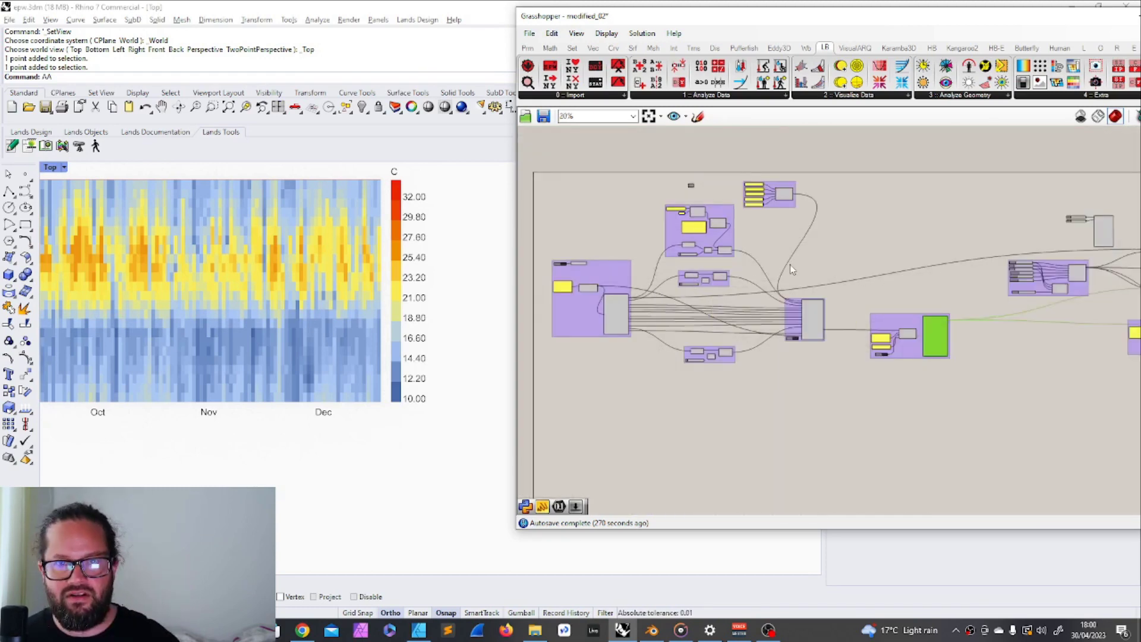
pyautogui.scroll(-1, 935, 268)
pyautogui.scroll(4, 935, 265)
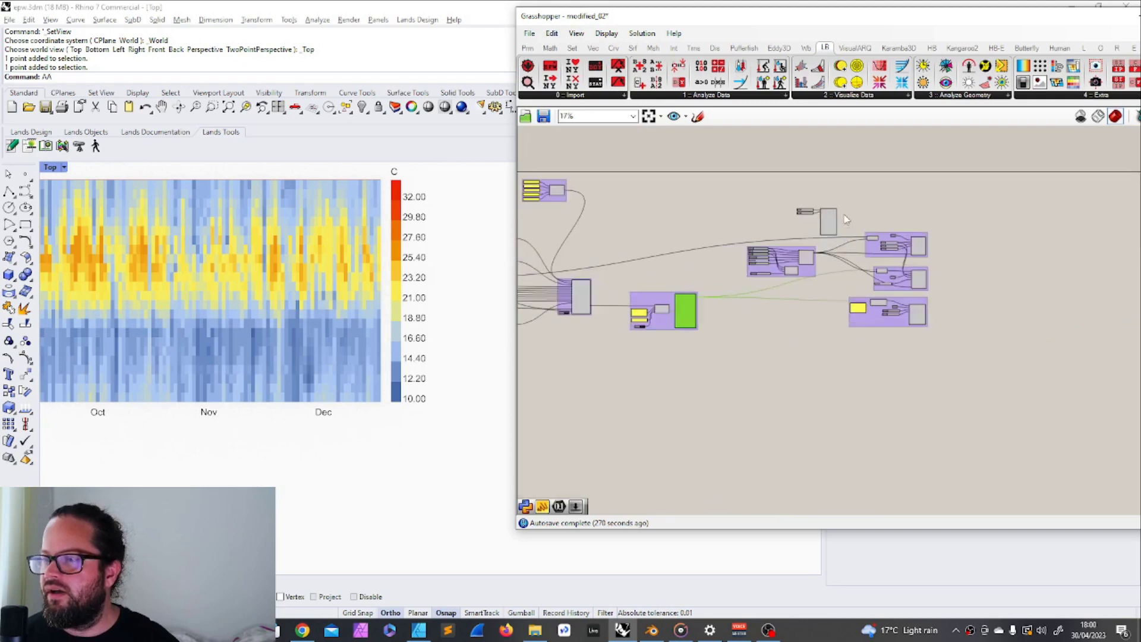
pyautogui.click(921, 358)
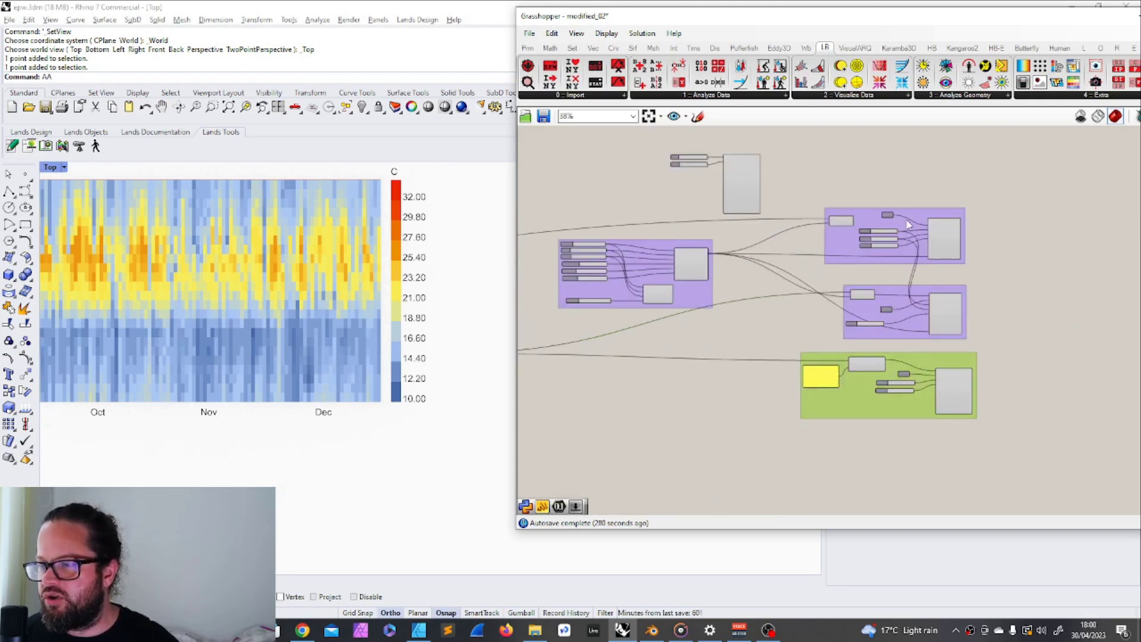
# Show the LB '0 :: Import' list with Download Weather, Import EPW, DDY and STAT.
pyautogui.scroll(3, 907, 214)
pyautogui.scroll(-2, 906, 212)
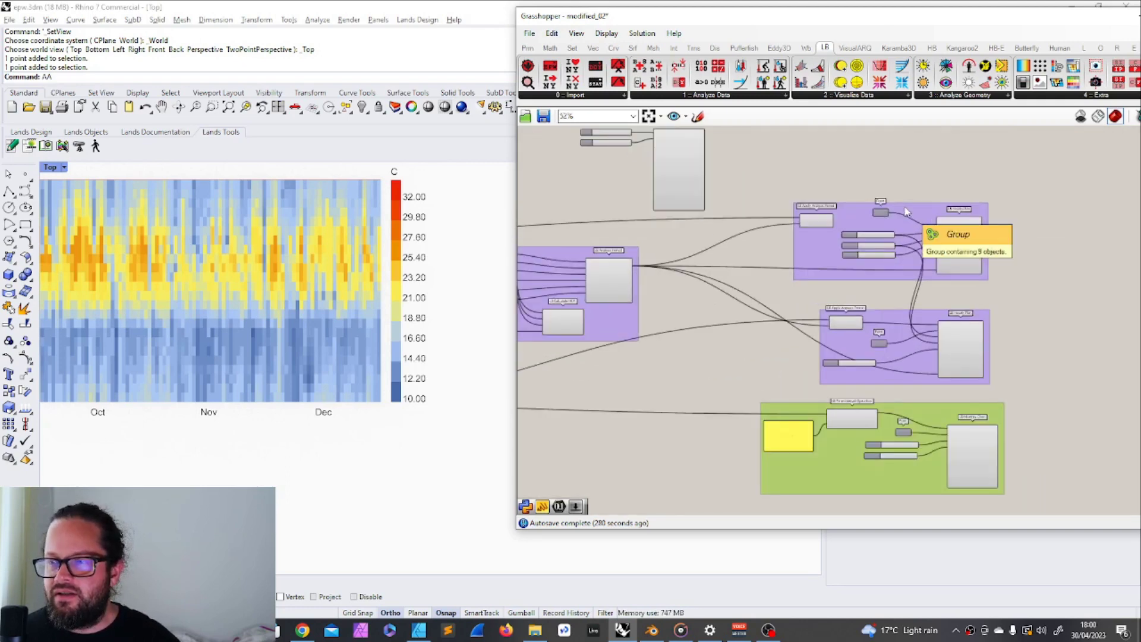
pyautogui.scroll(2, 779, 181)
pyautogui.click(576, 96)
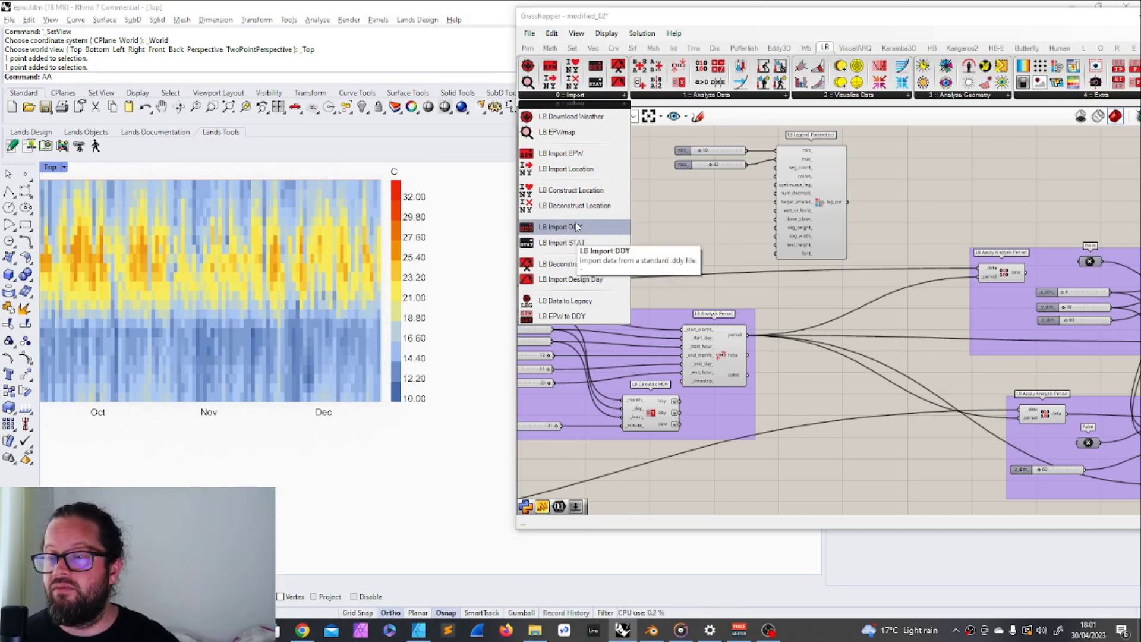
# Open the LB '1 :: Analyze Data' list to read the LB Degree Days description, then close it.
pyautogui.click(707, 97)
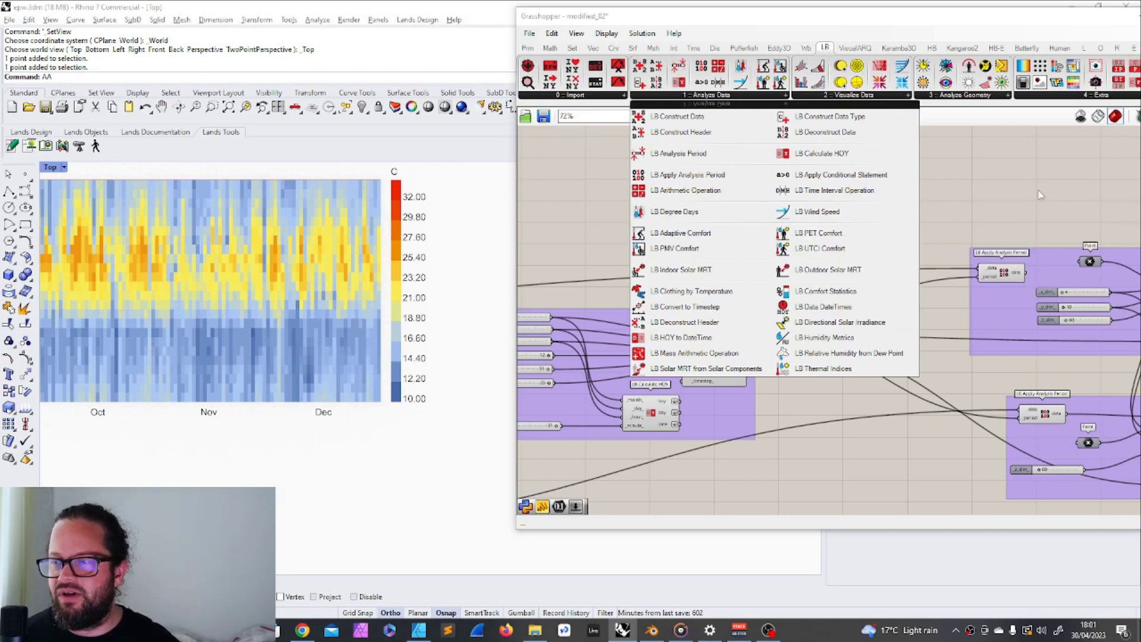
pyautogui.click(952, 194)
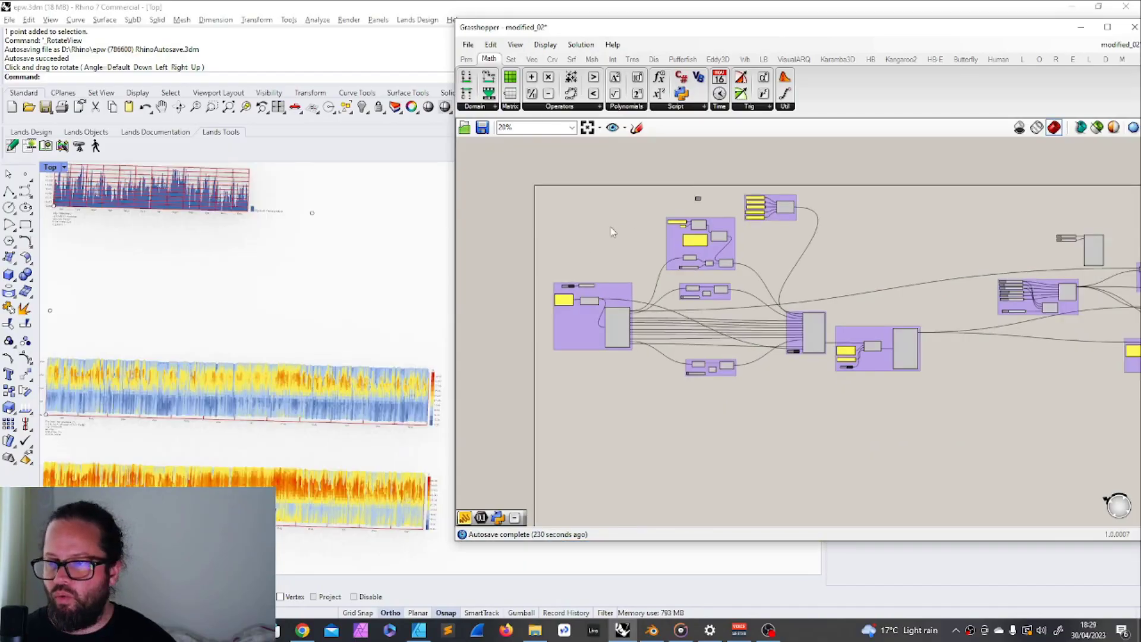
pyautogui.scroll(-5, 683, 256)
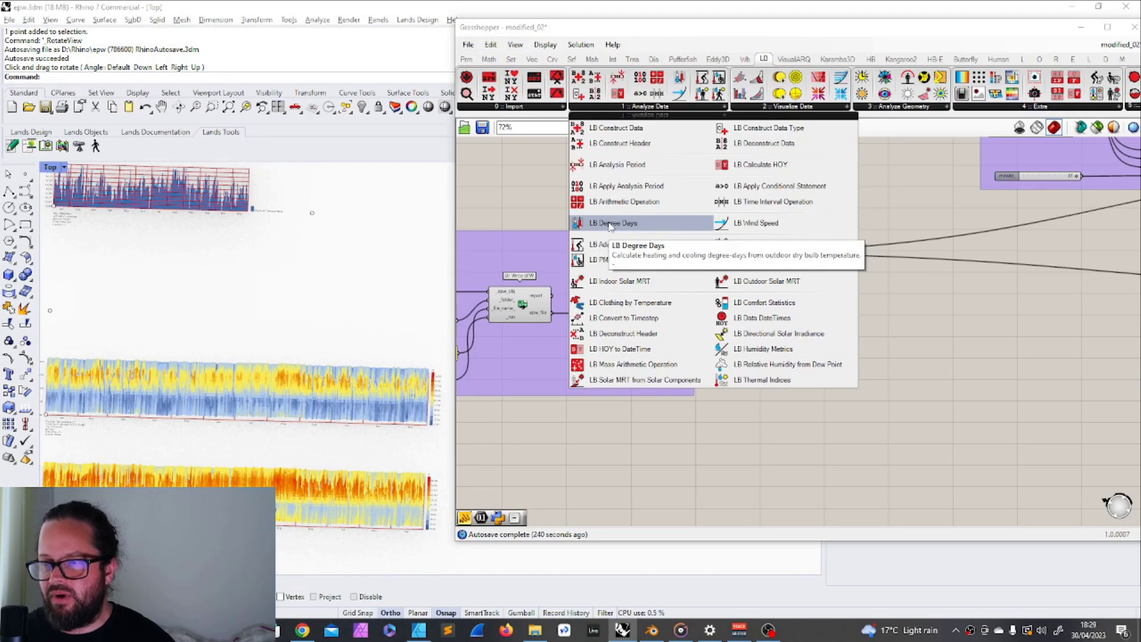
# Place an LB Degree Days component and position it to the right of the EPW import.
pyautogui.click(610, 223)
pyautogui.scroll(4, 821, 339)
pyautogui.moveTo(776, 265); pyautogui.dragTo(880, 272)
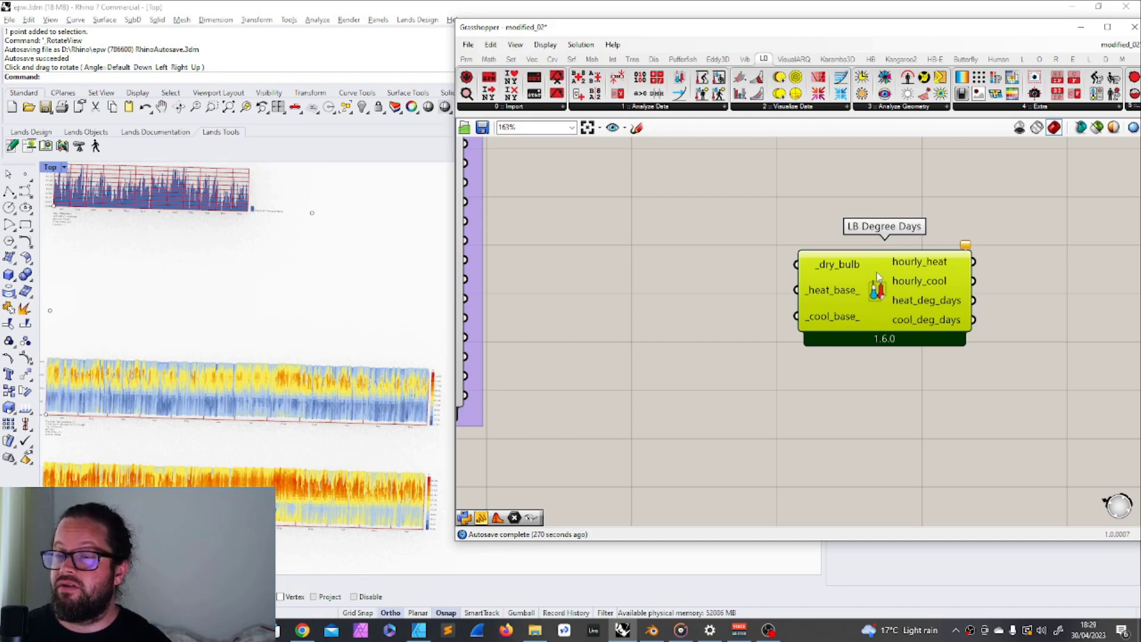
pyautogui.moveTo(877, 275)
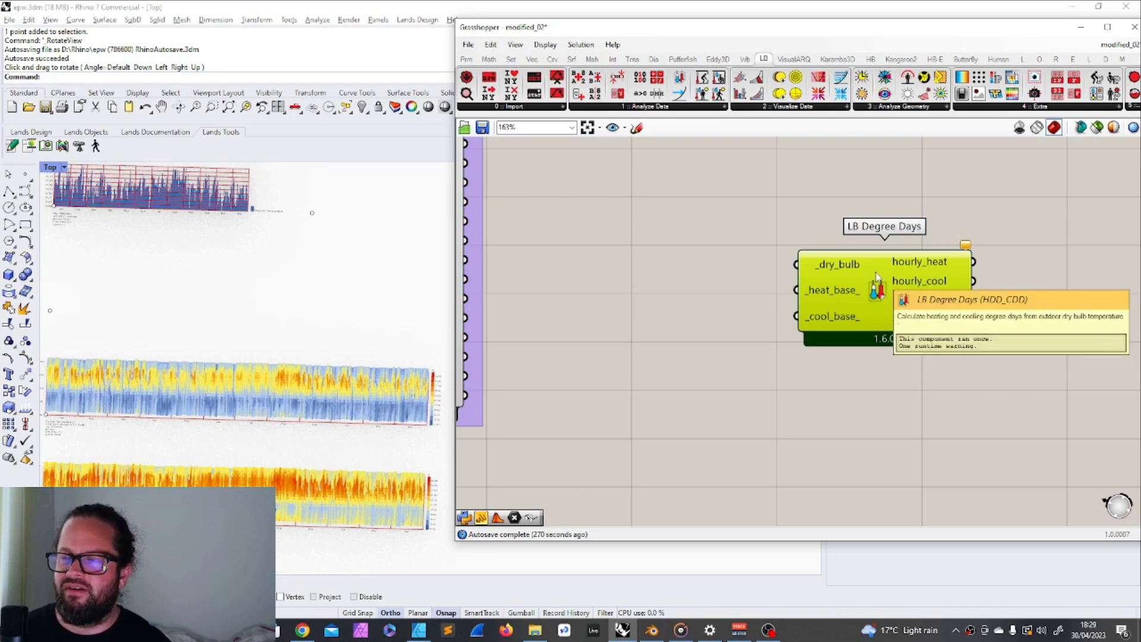
pyautogui.click(868, 167)
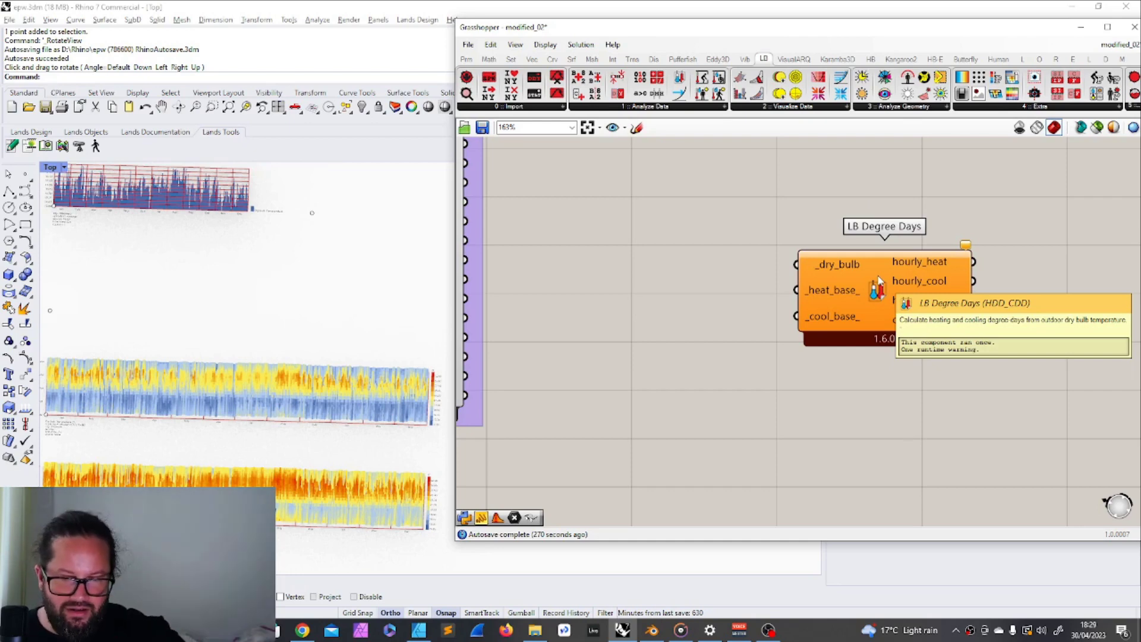
pyautogui.moveTo(778, 214); pyautogui.dragTo(1090, 425)
pyautogui.moveTo(875, 268); pyautogui.dragTo(878, 287)
pyautogui.click(963, 210)
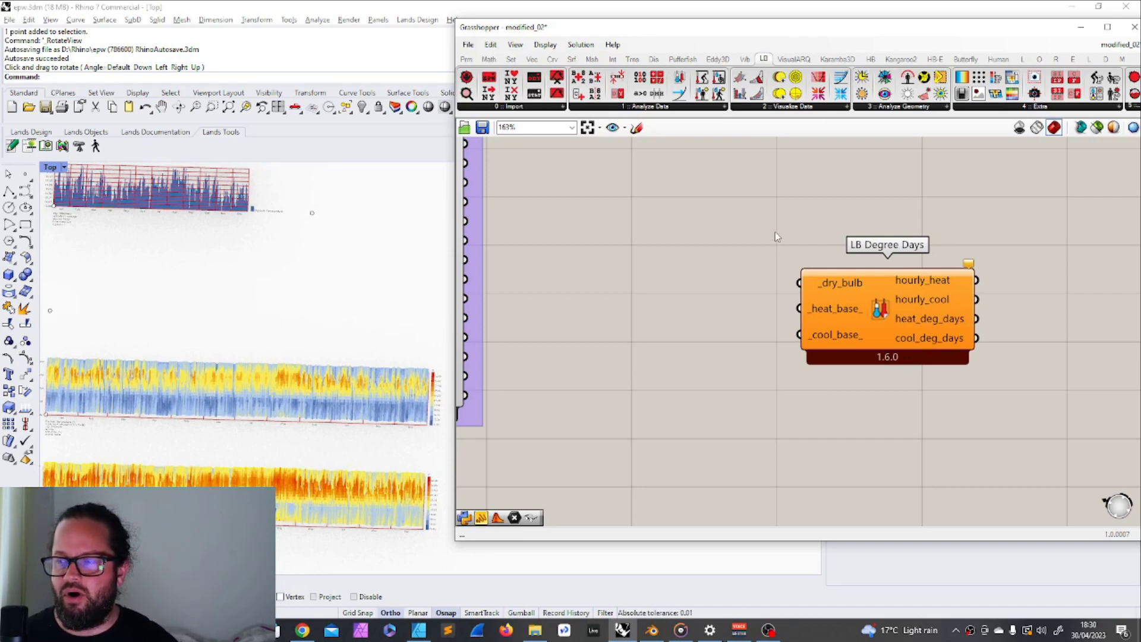
# Reposition LB Degree Days and wire Import EPW's dry_bulb_temperature into its _dry_bulb input.
pyautogui.moveTo(775, 237); pyautogui.dragTo(947, 391)
pyautogui.scroll(-2, 834, 257)
pyautogui.scroll(1, 577, 181)
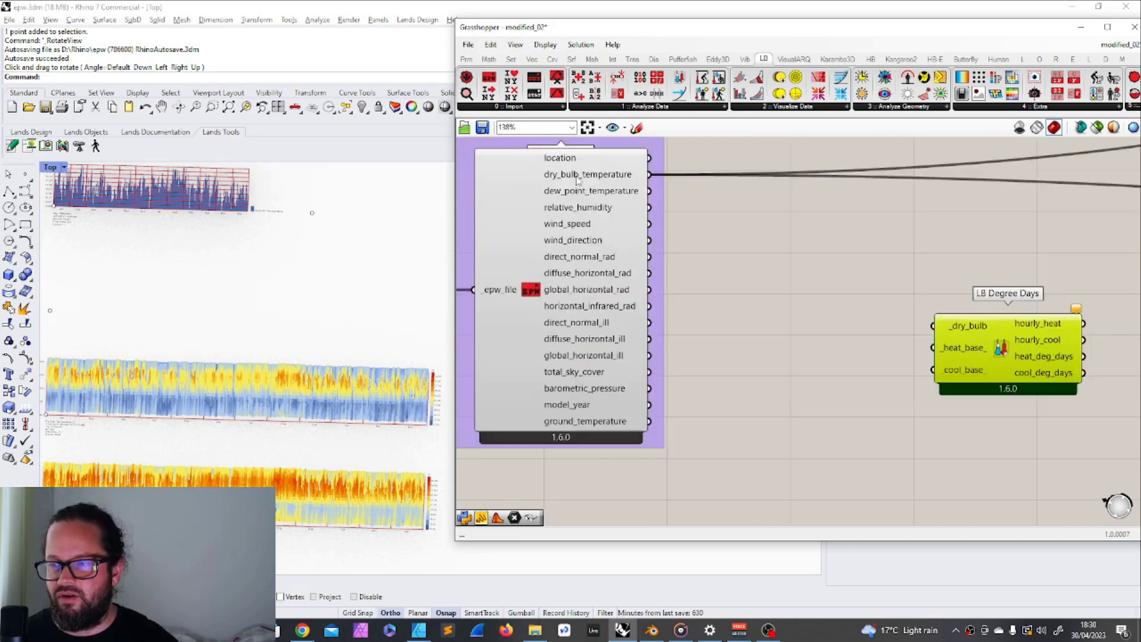
pyautogui.moveTo(1002, 332); pyautogui.dragTo(914, 269)
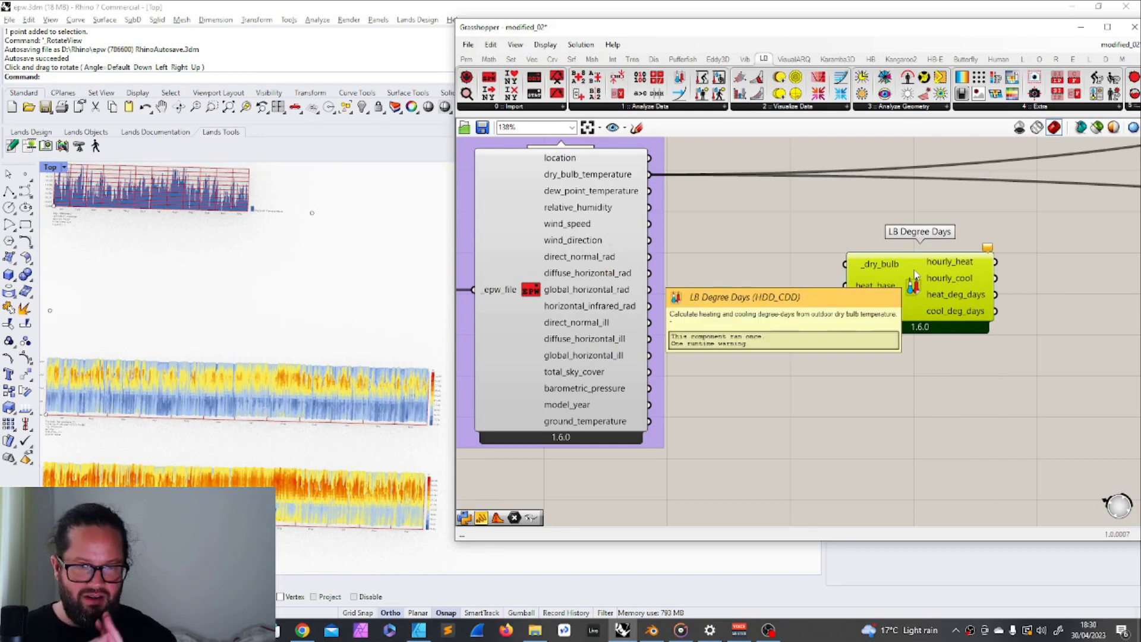
pyautogui.click(1011, 260)
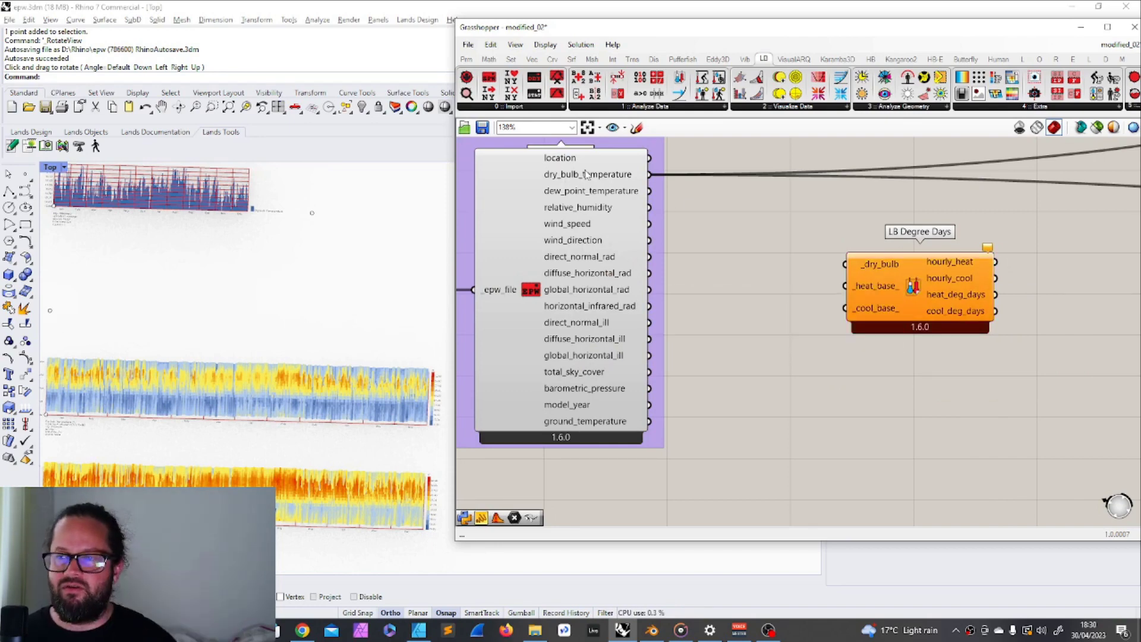
pyautogui.moveTo(628, 175)
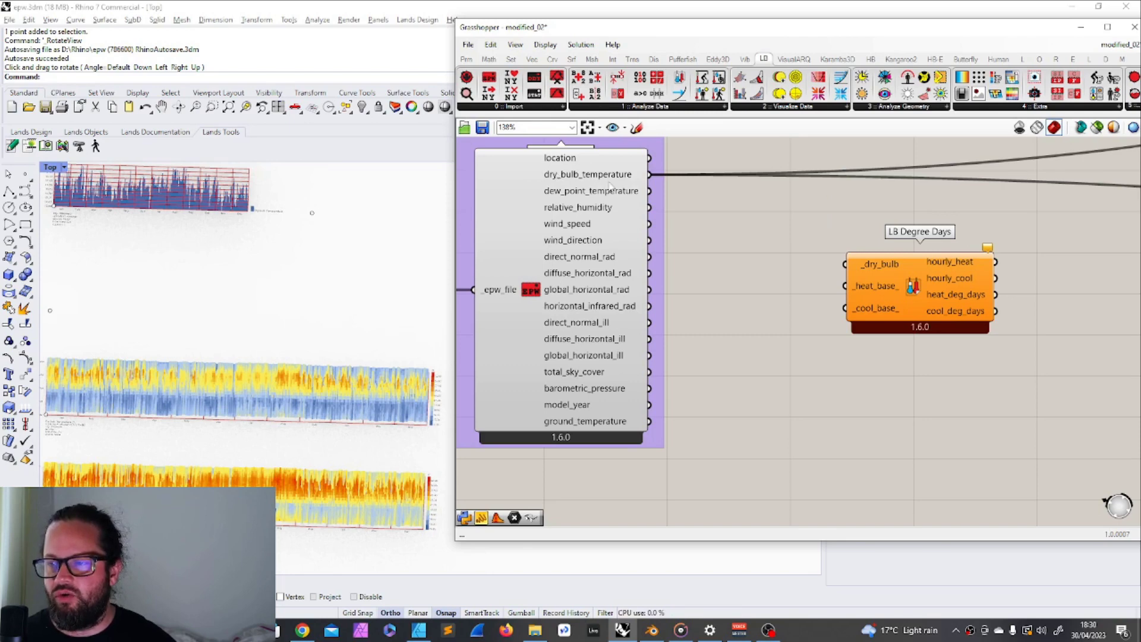
pyautogui.moveTo(927, 274); pyautogui.dragTo(992, 287)
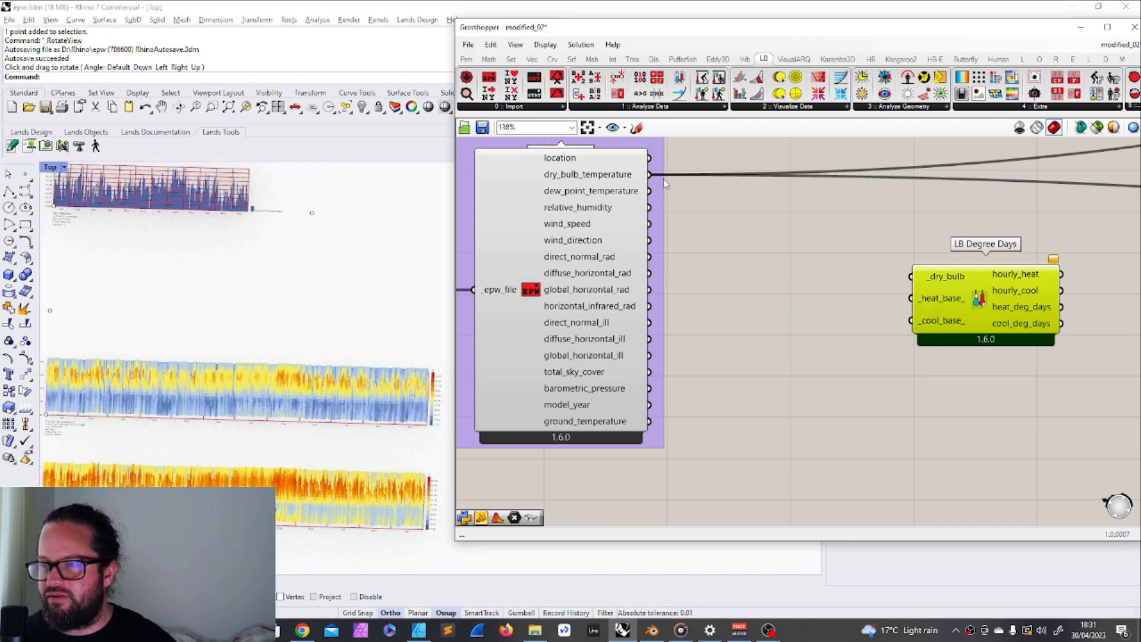
pyautogui.moveTo(648, 176); pyautogui.dragTo(911, 276)
pyautogui.scroll(1, 911, 277)
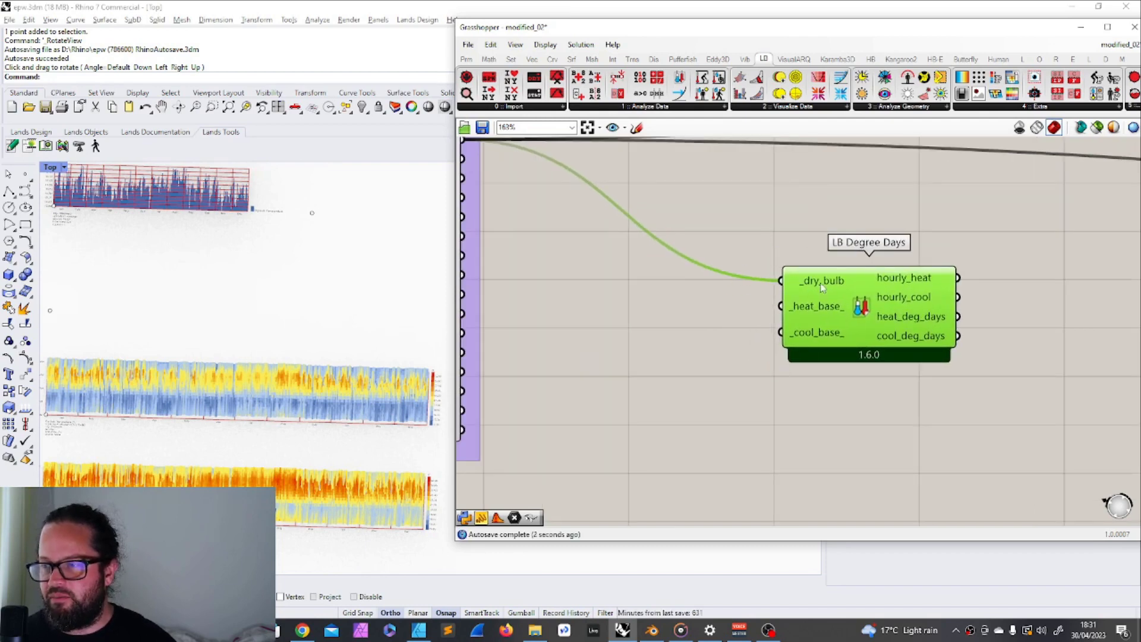
pyautogui.click(798, 229)
pyautogui.click(868, 285)
pyautogui.scroll(2, 872, 291)
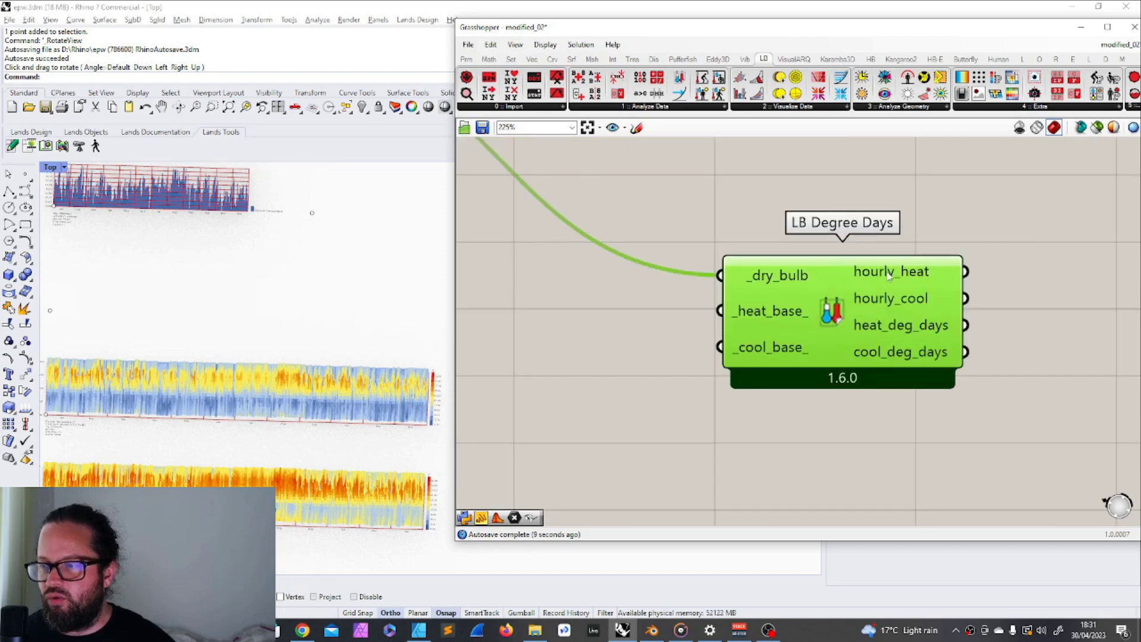
pyautogui.click(747, 184)
pyautogui.scroll(-3, 748, 184)
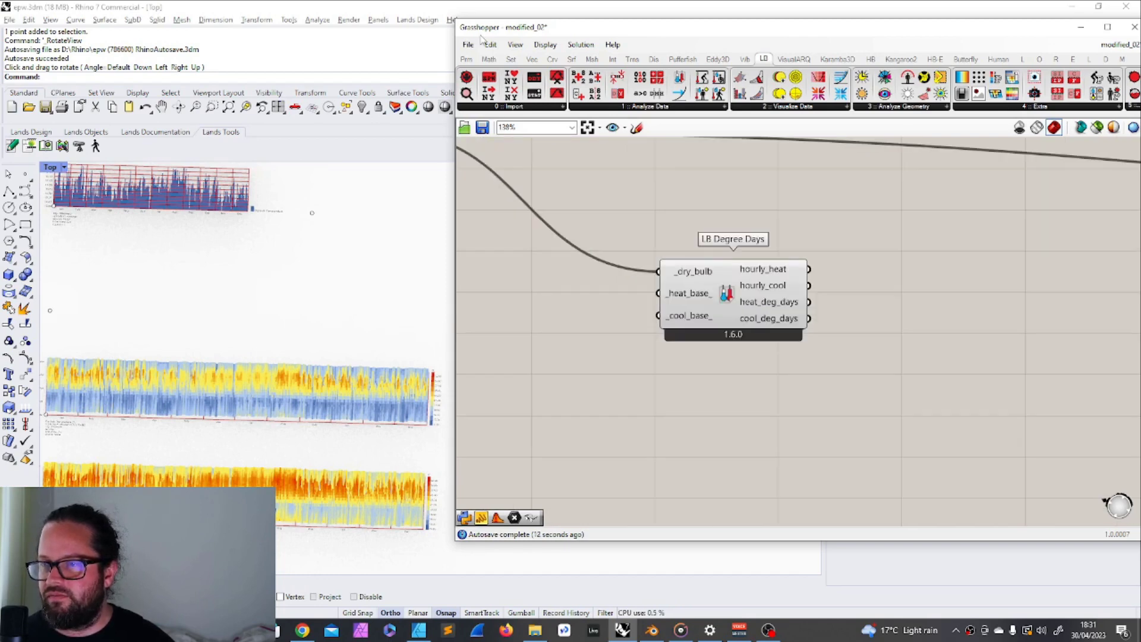
pyautogui.click(727, 275)
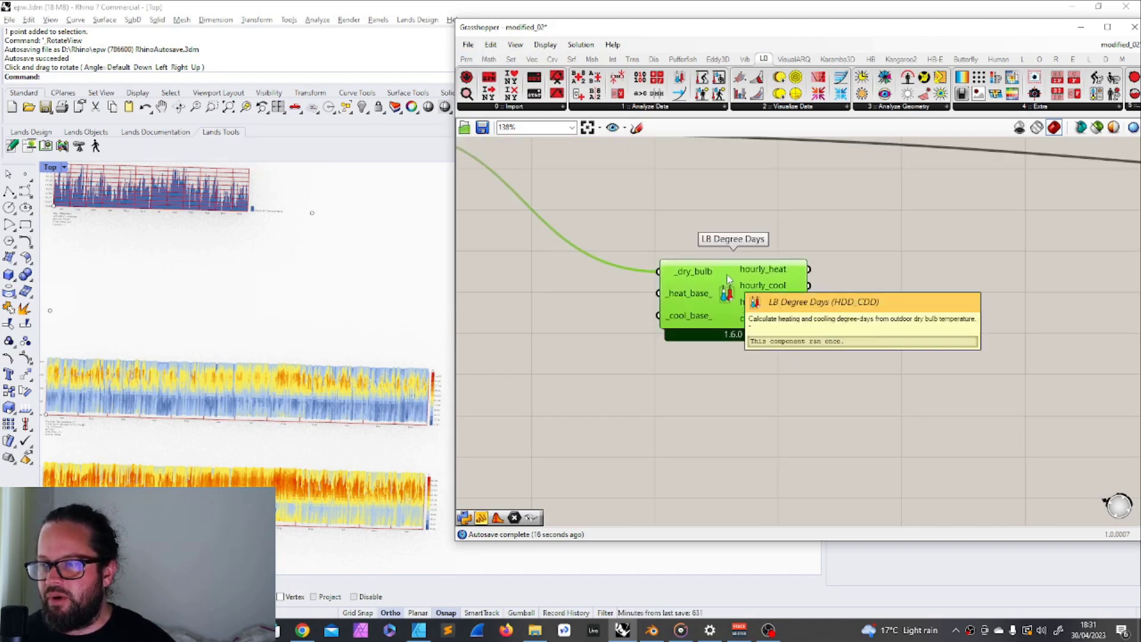
pyautogui.keyDown('ctrl'); pyautogui.click(689, 297); pyautogui.keyUp('ctrl')
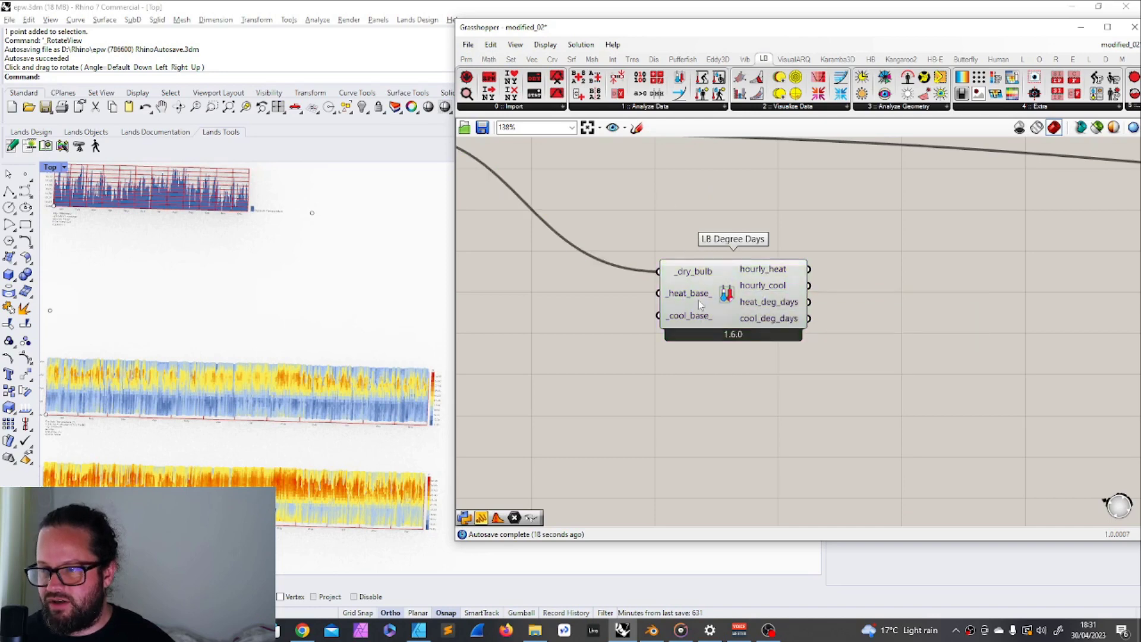
pyautogui.moveTo(693, 299)
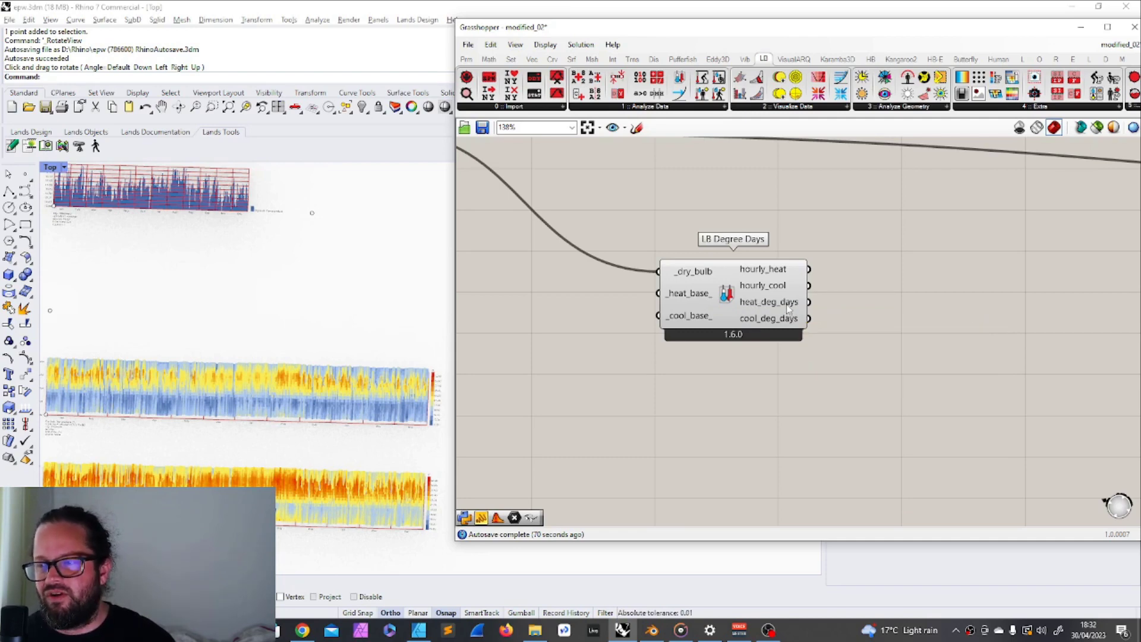
pyautogui.moveTo(788, 306)
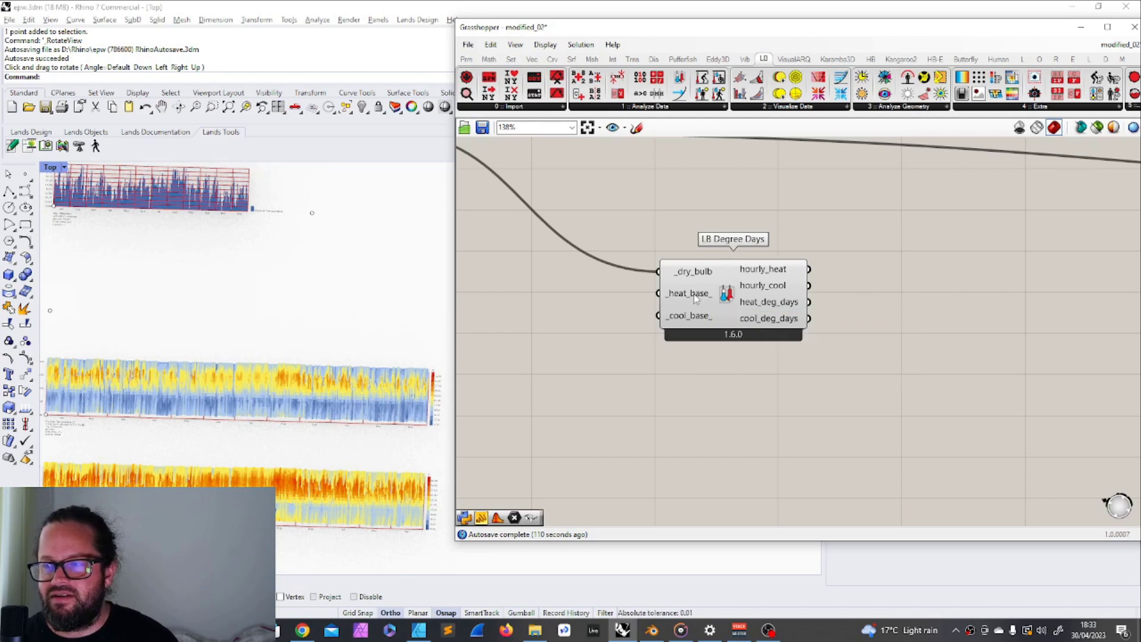
pyautogui.moveTo(696, 299)
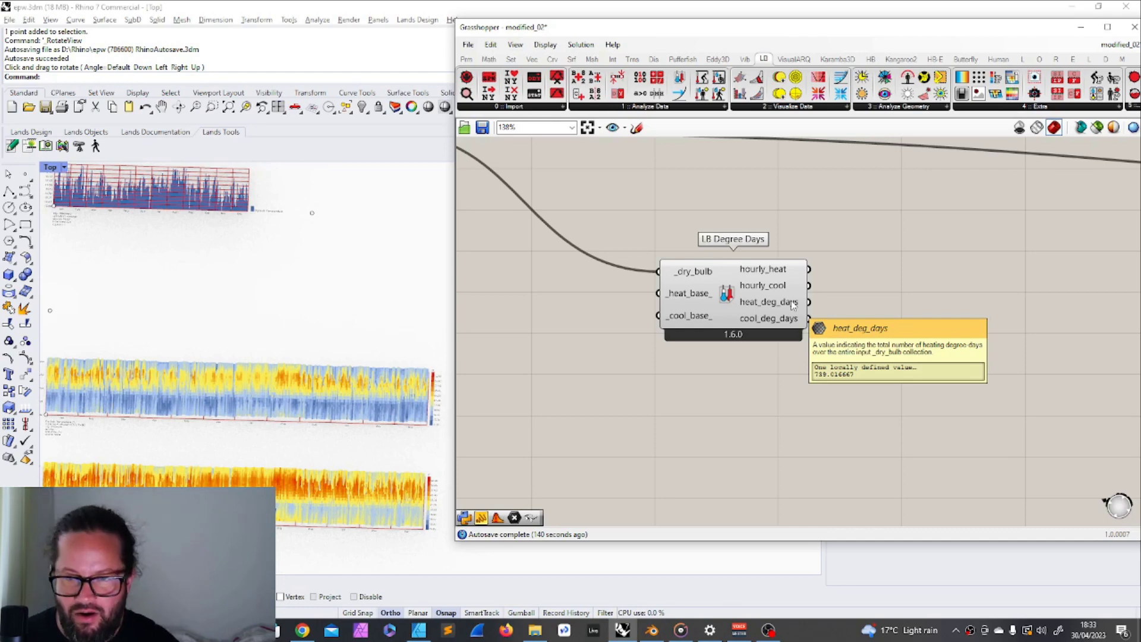
# Add a Panel through the canvas search for 'panel' and drop it right of LB Degree Days.
pyautogui.moveTo(721, 266); pyautogui.dragTo(684, 233)
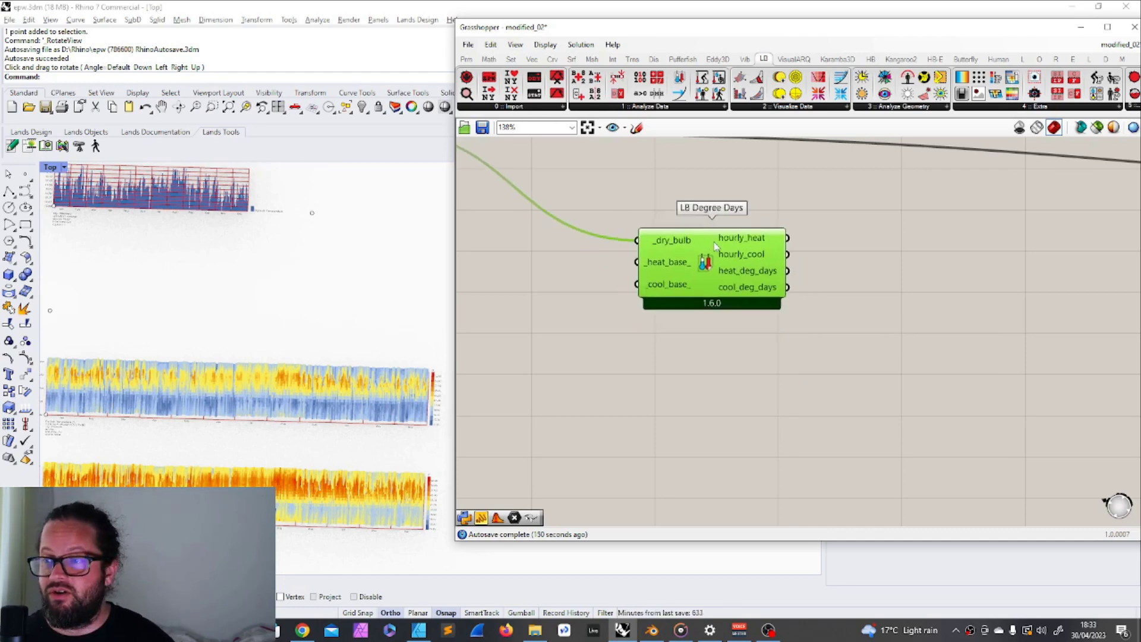
pyautogui.moveTo(735, 246); pyautogui.dragTo(753, 299)
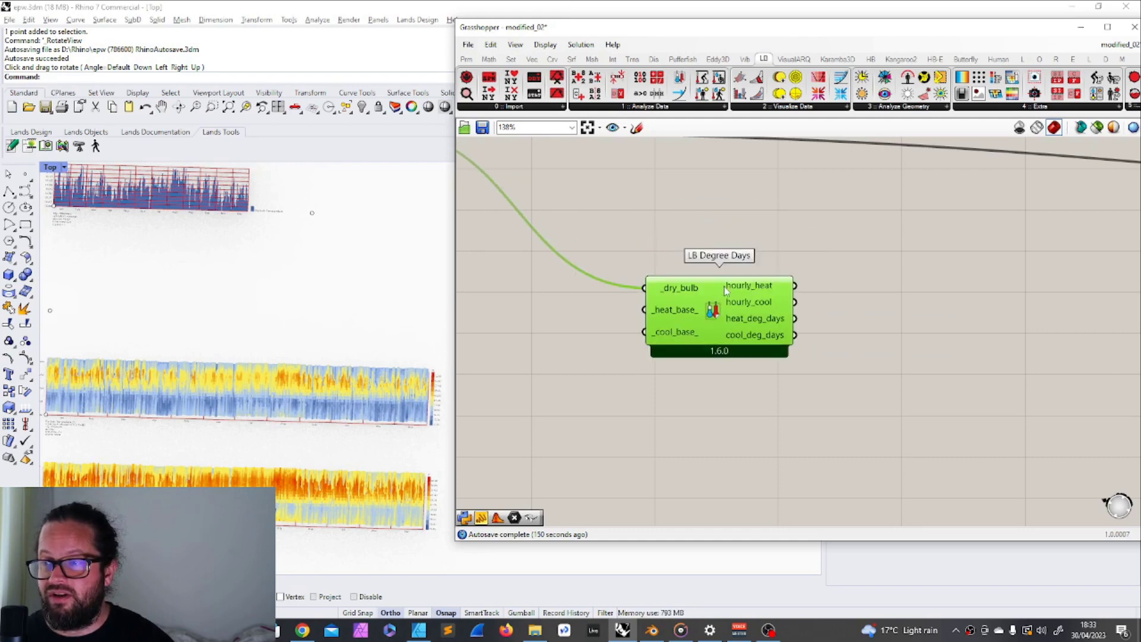
pyautogui.doubleClick(787, 210)
pyautogui.write('panel')
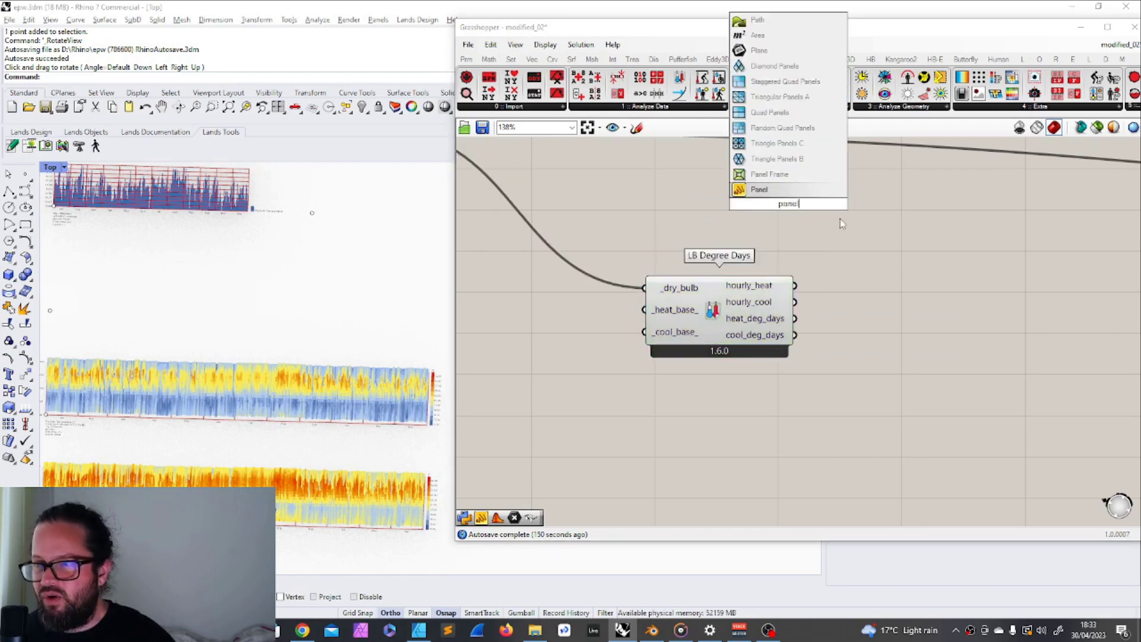
pyautogui.click(761, 189)
pyautogui.scroll(-2, 736, 202)
pyautogui.moveTo(725, 195); pyautogui.dragTo(899, 249)
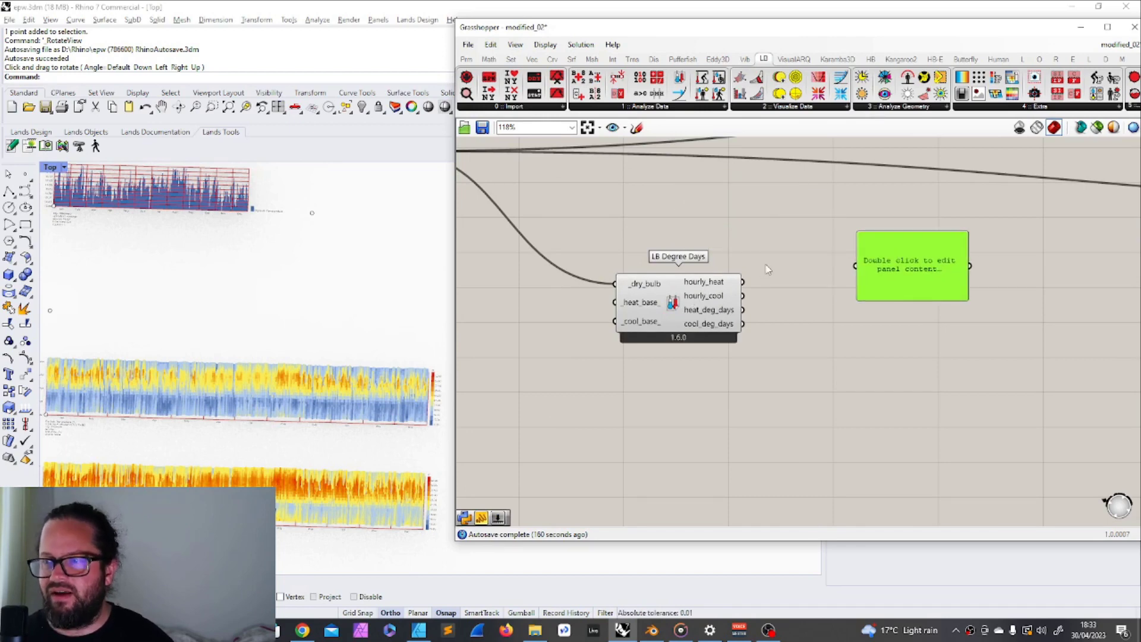
# Nudge the panel up and right beside LB Degree Days and dismiss the analysis list.
pyautogui.scroll(-3, 717, 291)
pyautogui.scroll(4, 740, 282)
pyautogui.click(694, 255)
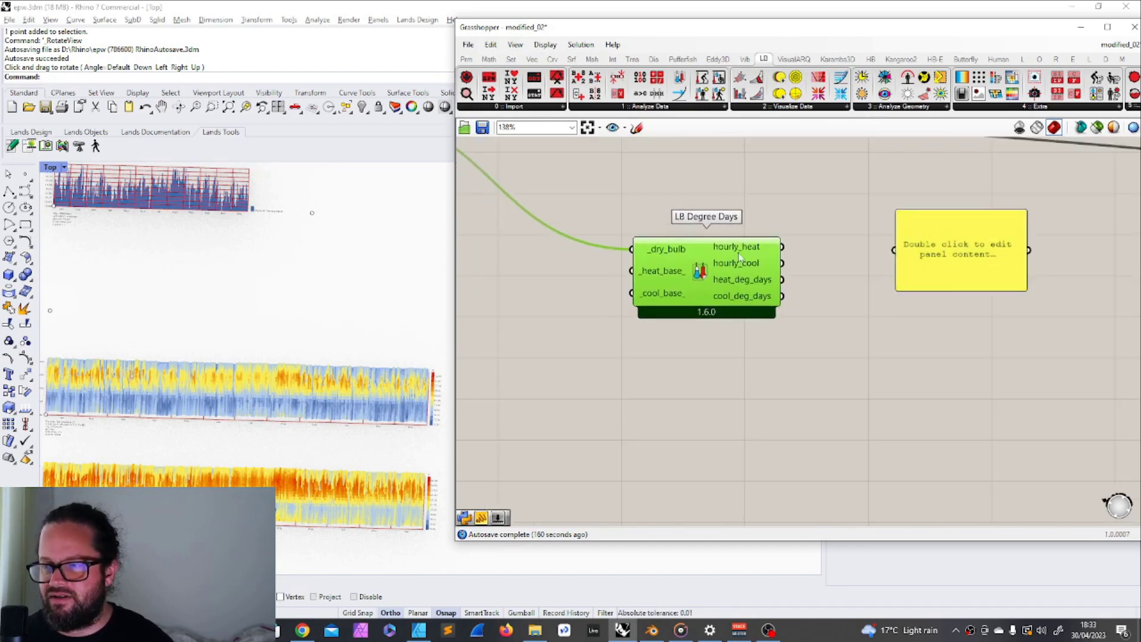
pyautogui.moveTo(921, 257); pyautogui.dragTo(936, 247)
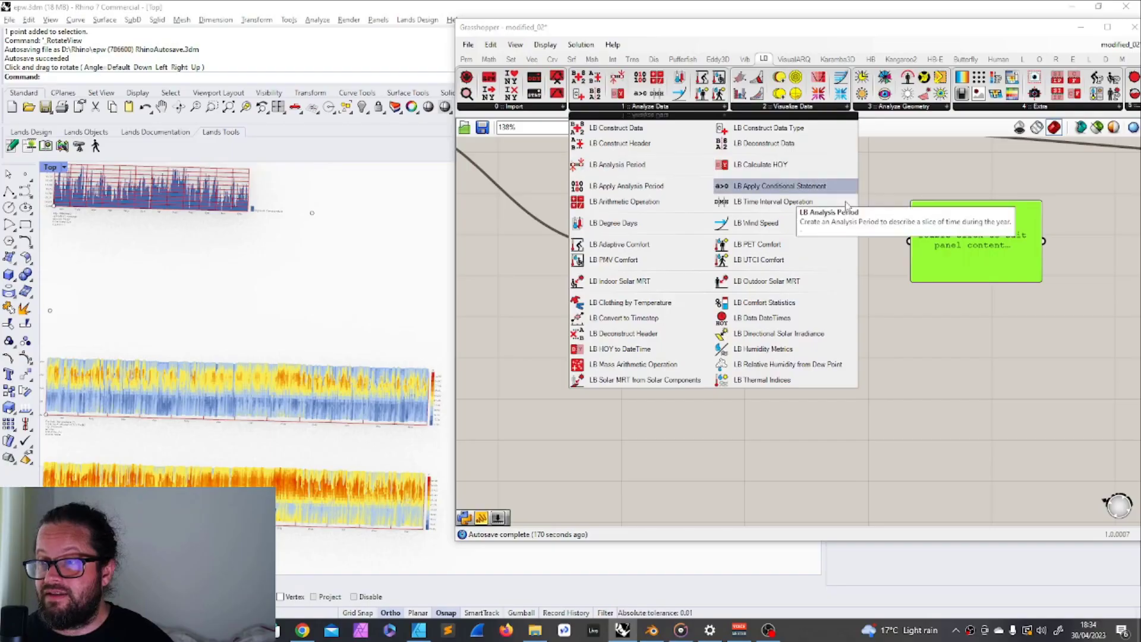
pyautogui.click(933, 173)
pyautogui.scroll(-2, 802, 238)
pyautogui.scroll(3, 735, 253)
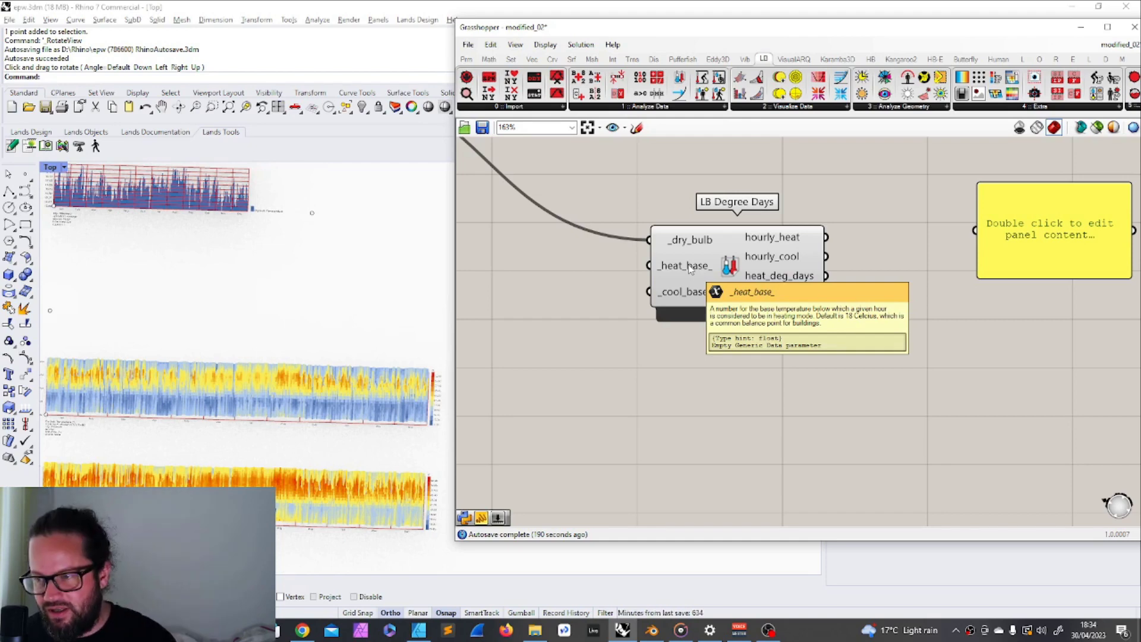
# Shift LB Degree Days slightly down-left, then up-left on the canvas.
pyautogui.moveTo(674, 300)
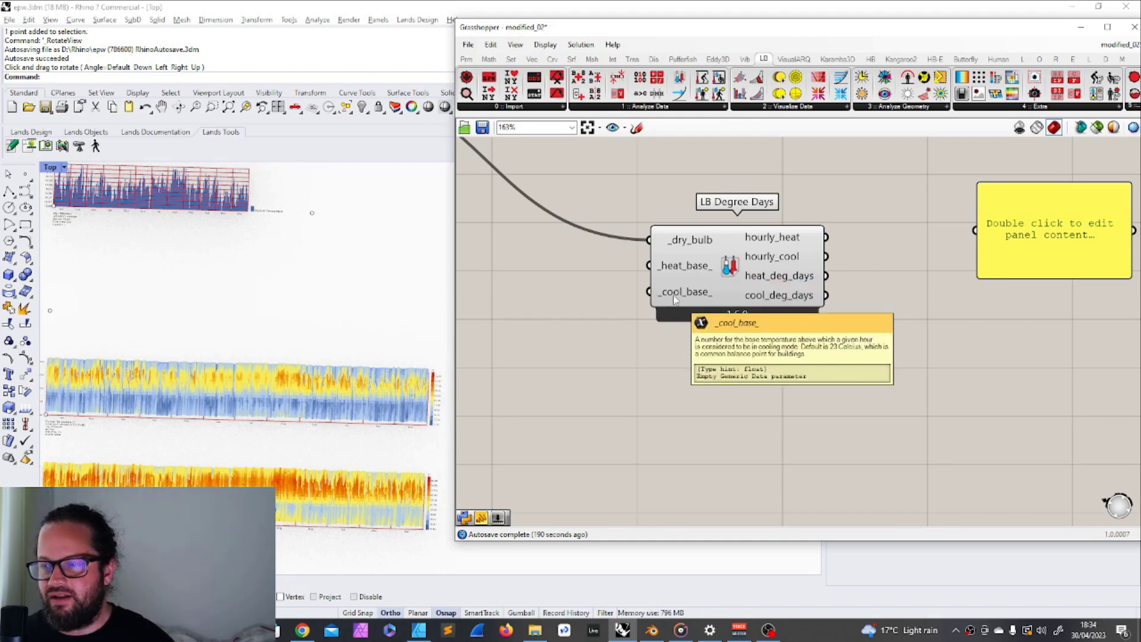
pyautogui.moveTo(674, 300); pyautogui.dragTo(667, 316)
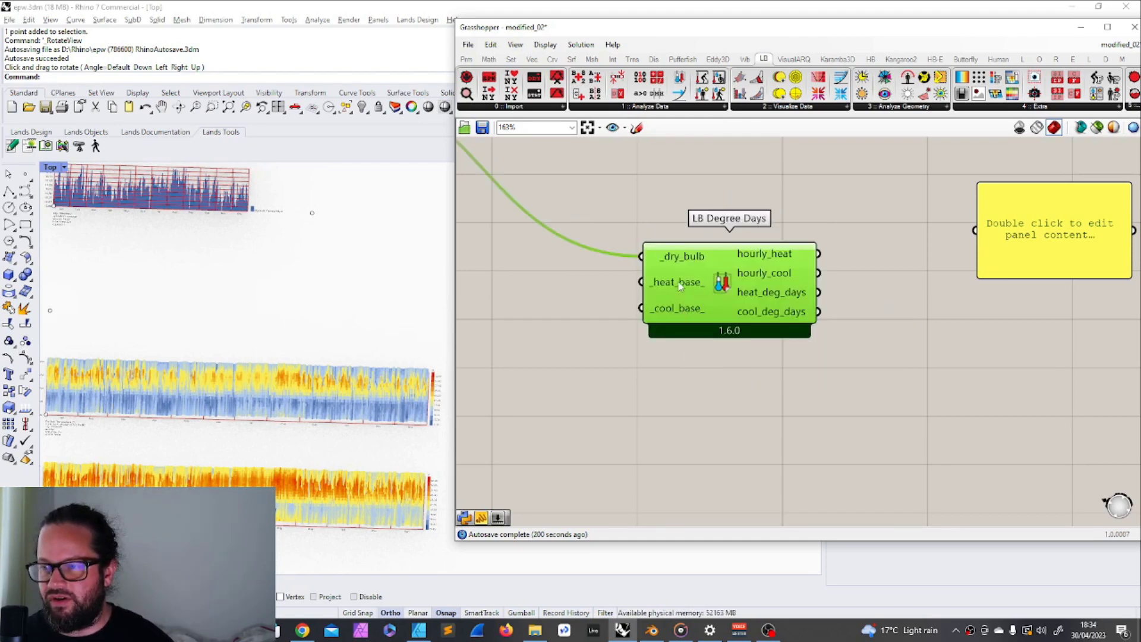
pyautogui.moveTo(685, 315)
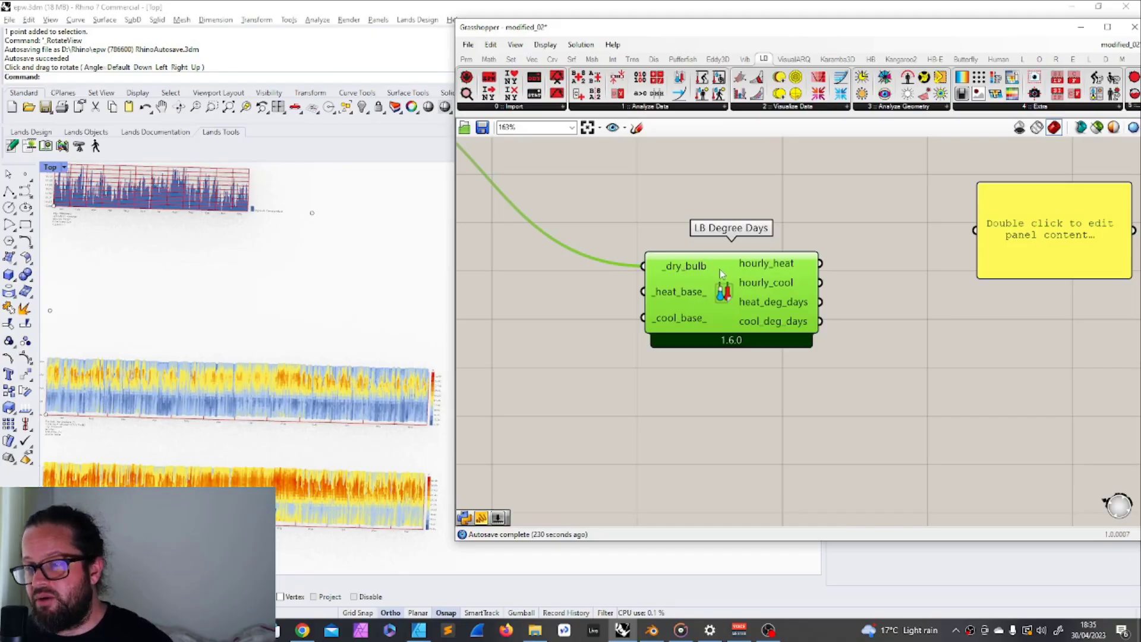
pyautogui.moveTo(724, 272); pyautogui.dragTo(715, 220)
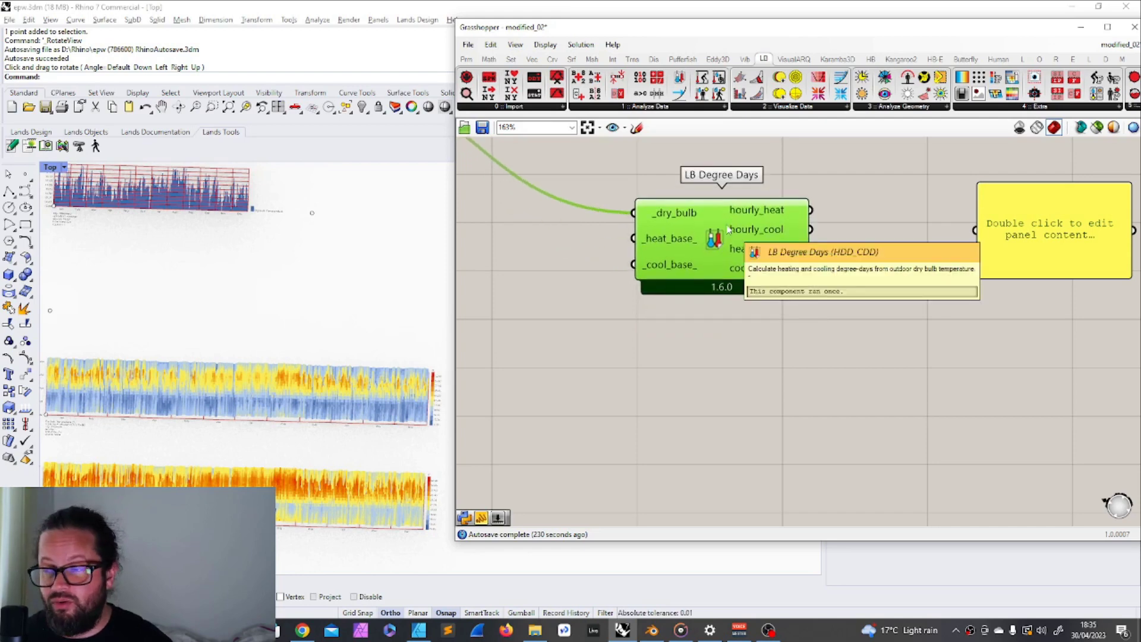
# Open the LB Analyze Data list showing the LB Apply Analysis Period description.
pyautogui.scroll(-1, 731, 232)
pyautogui.scroll(-3, 856, 257)
pyautogui.scroll(3, 758, 240)
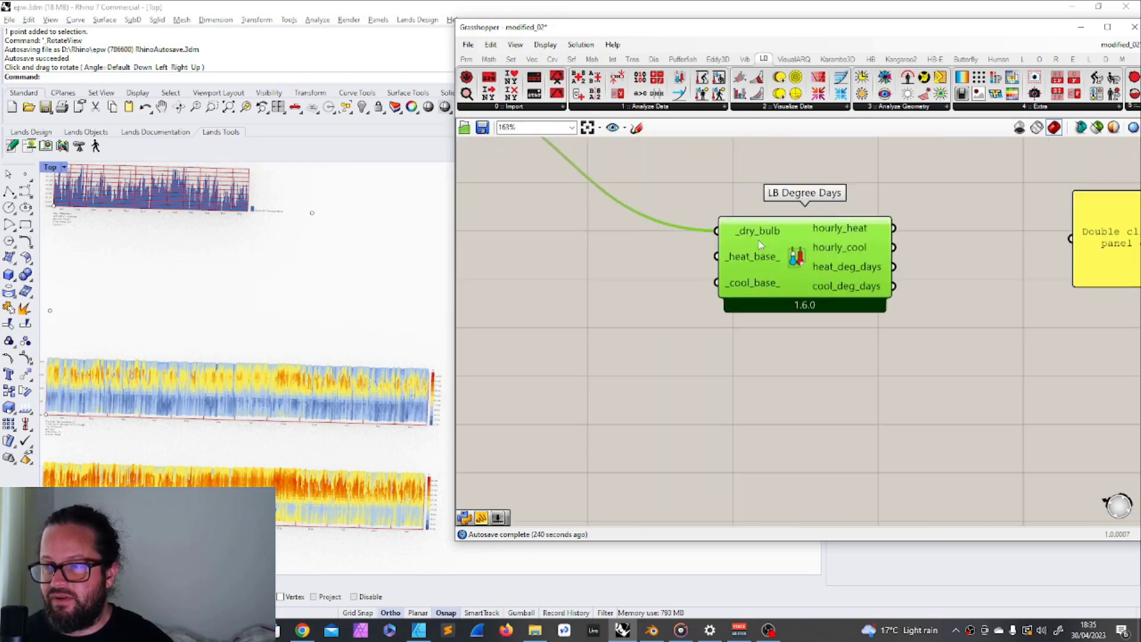
pyautogui.moveTo(758, 239)
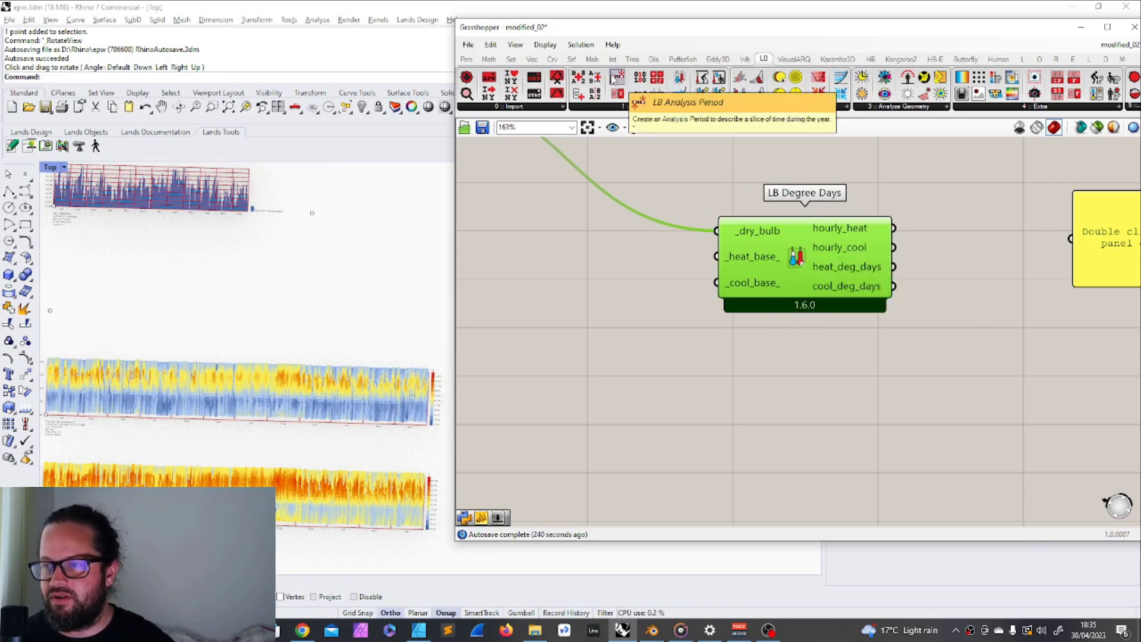
pyautogui.click(618, 106)
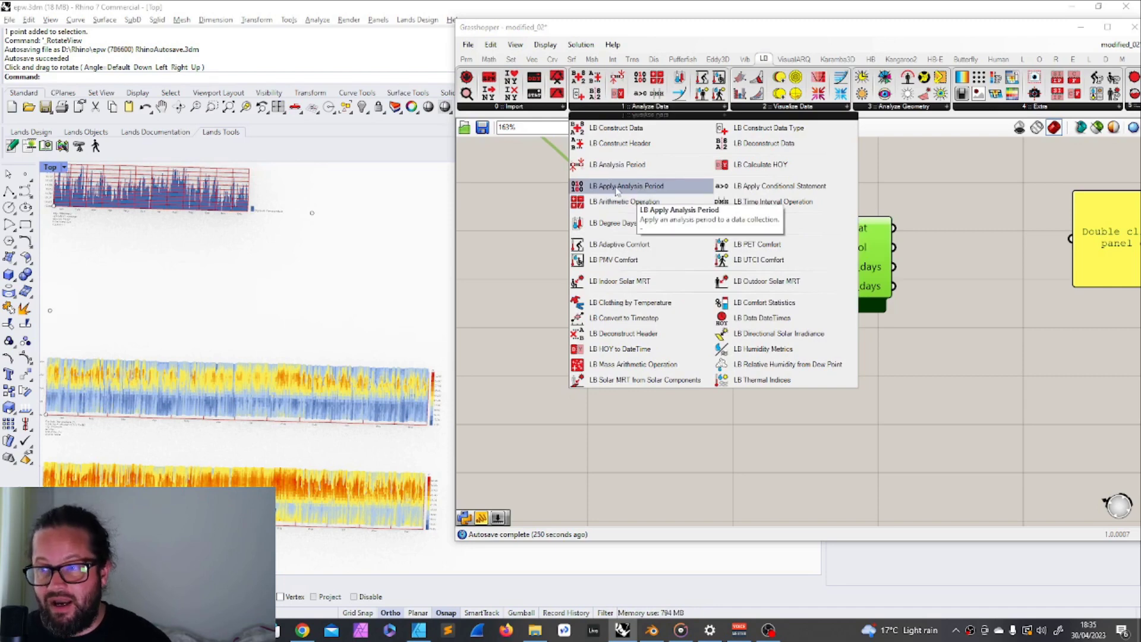
# Place LB Apply Analysis Period between dry_bulb_temperature and LB Degree Days' _dry_bulb input.
pyautogui.click(617, 186)
pyautogui.click(636, 297)
pyautogui.scroll(-2, 863, 293)
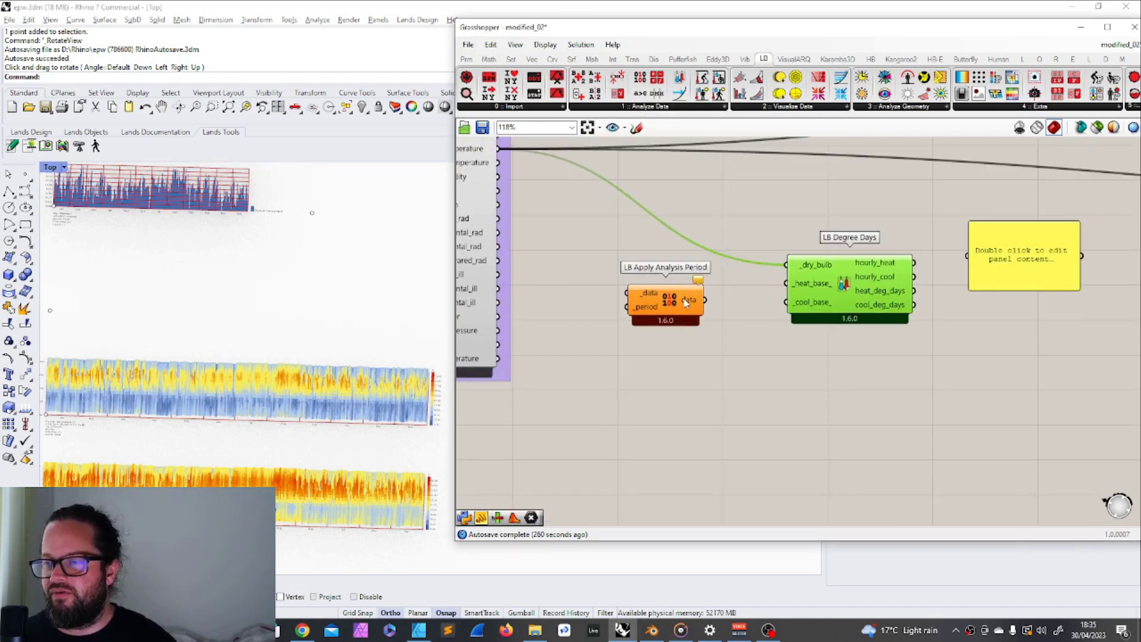
pyautogui.moveTo(628, 293); pyautogui.dragTo(498, 147)
pyautogui.scroll(-1, 656, 268)
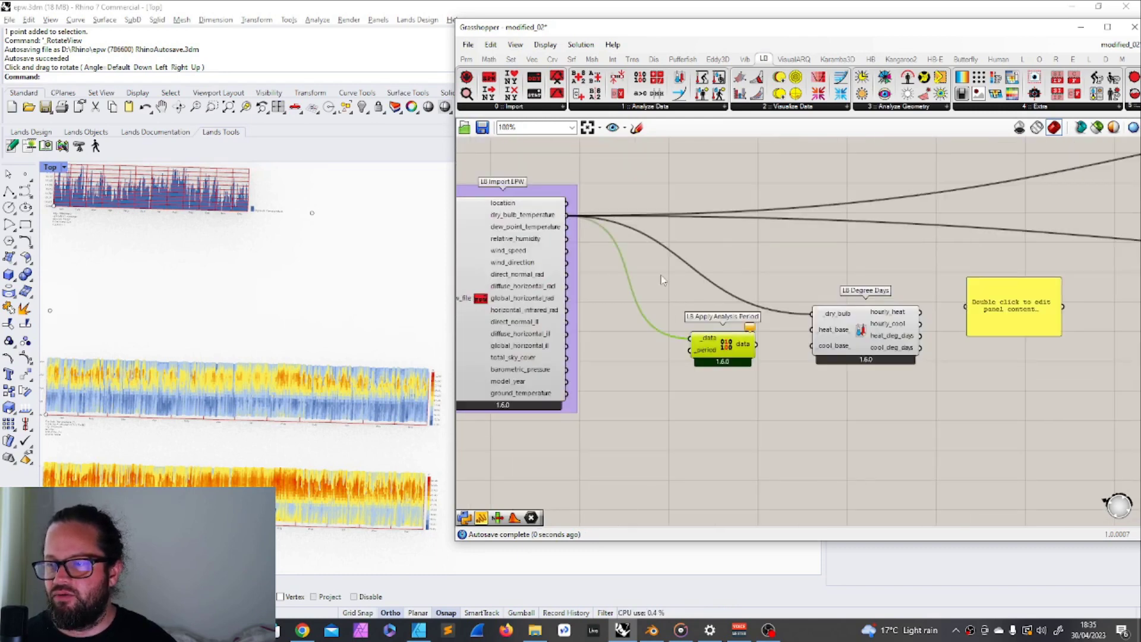
pyautogui.moveTo(657, 268); pyautogui.dragTo(577, 209, button='right')
pyautogui.moveTo(674, 307); pyautogui.dragTo(732, 254)
# Connect the Analysis Period group's period output to Apply Analysis Period's _period input.
pyautogui.scroll(-1, 665, 284)
pyautogui.moveTo(589, 293); pyautogui.dragTo(679, 288)
pyautogui.scroll(-2, 680, 288)
pyautogui.moveTo(630, 171); pyautogui.dragTo(937, 307)
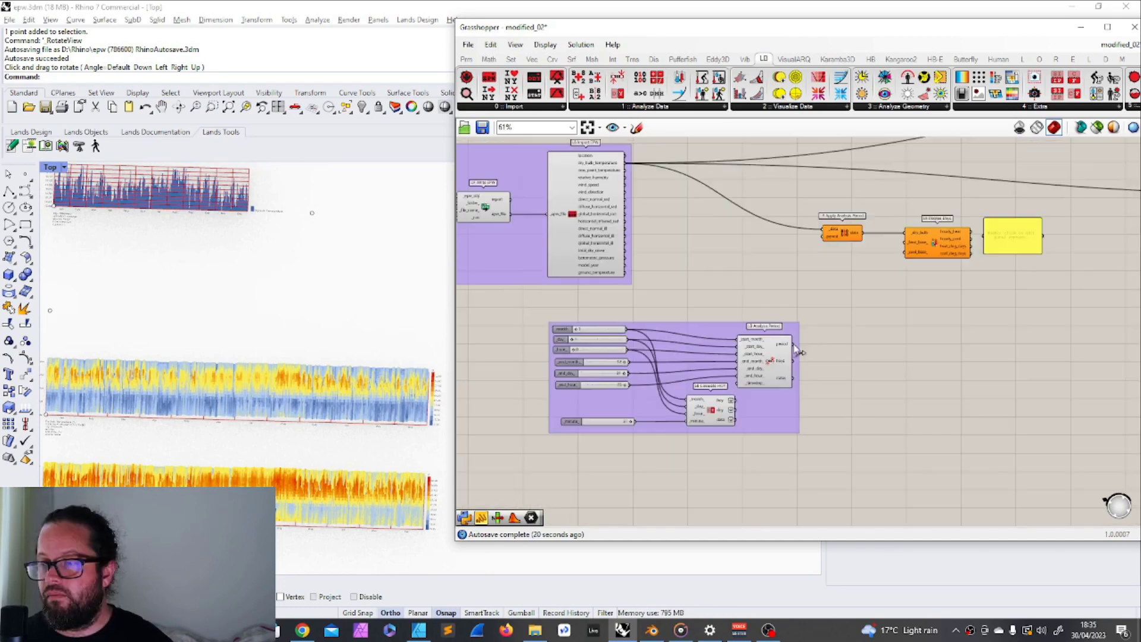
pyautogui.moveTo(803, 330); pyautogui.dragTo(830, 238)
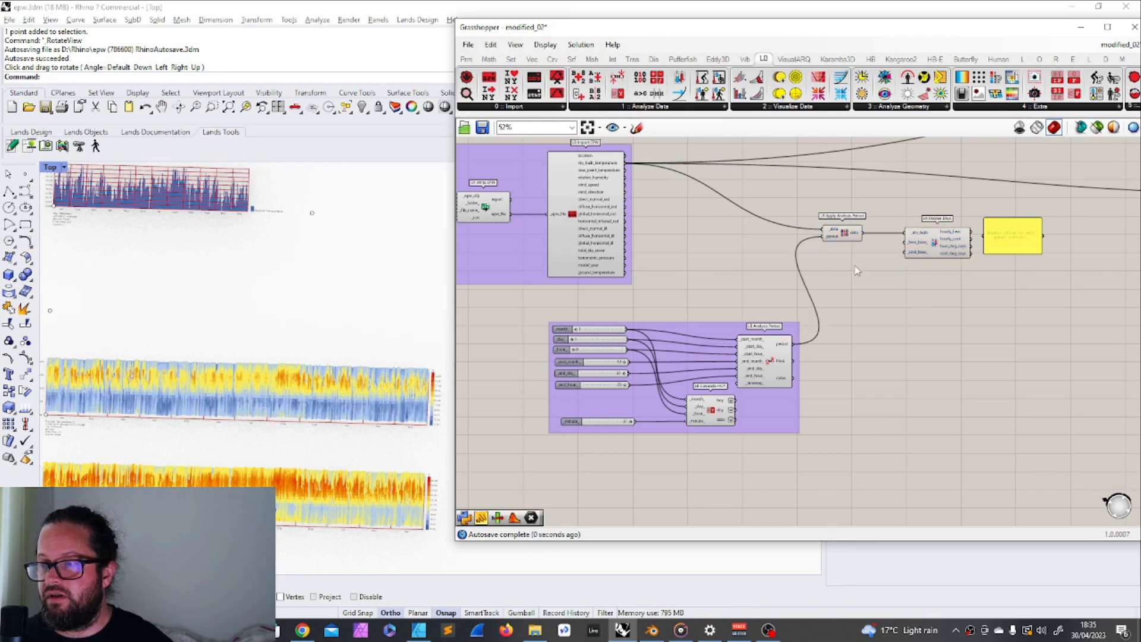
pyautogui.scroll(5, 647, 333)
# Set start month to 5, end month to 5 and end day to 1.
pyautogui.doubleClick(624, 290)
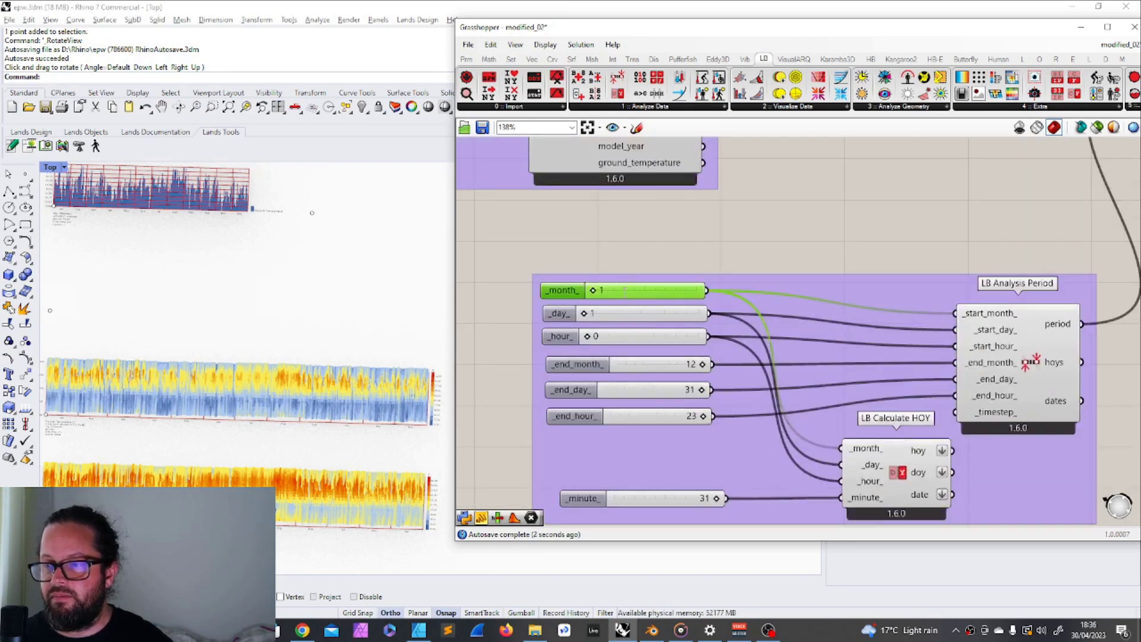
pyautogui.press('Return')
pyautogui.doubleClick(636, 287)
pyautogui.press('Return')
pyautogui.moveTo(601, 294); pyautogui.dragTo(639, 295)
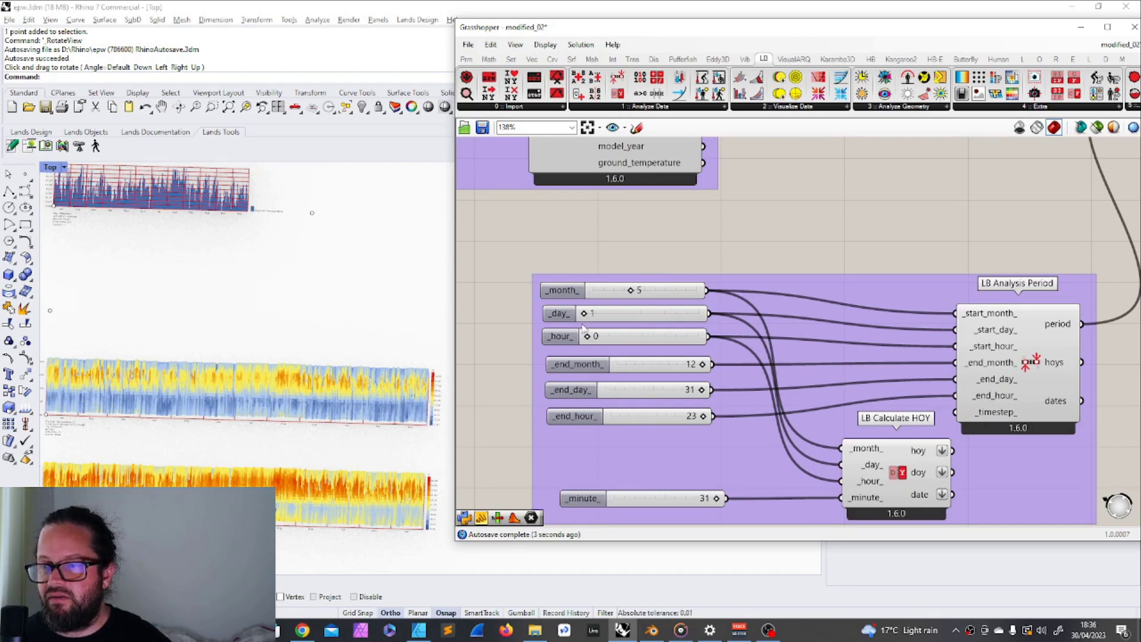
pyautogui.scroll(-3, 636, 376)
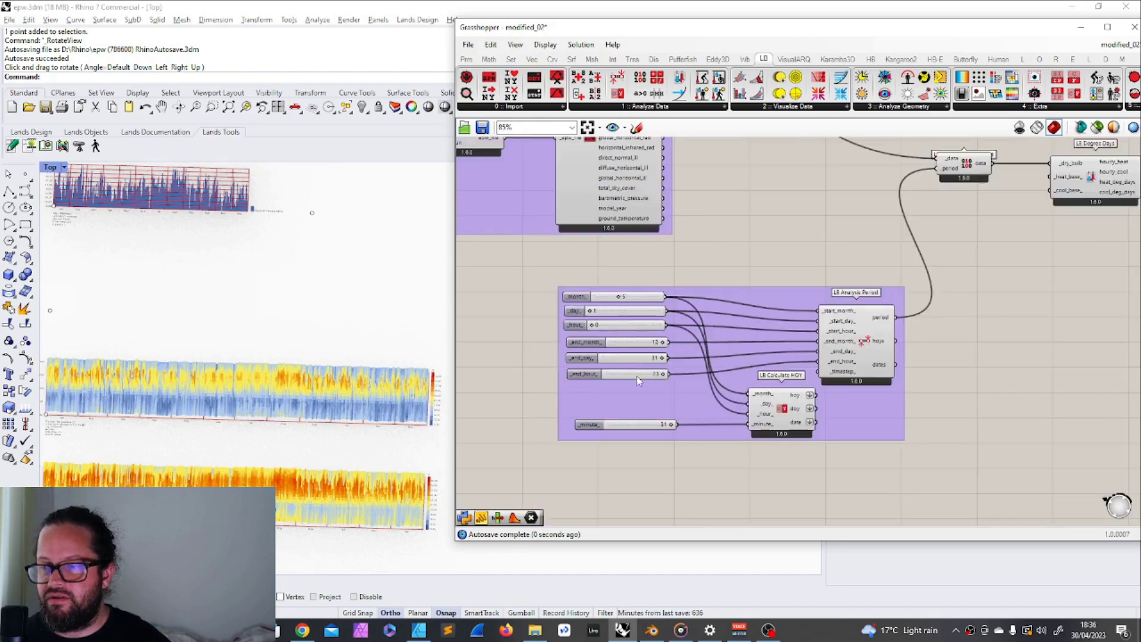
pyautogui.scroll(4, 563, 295)
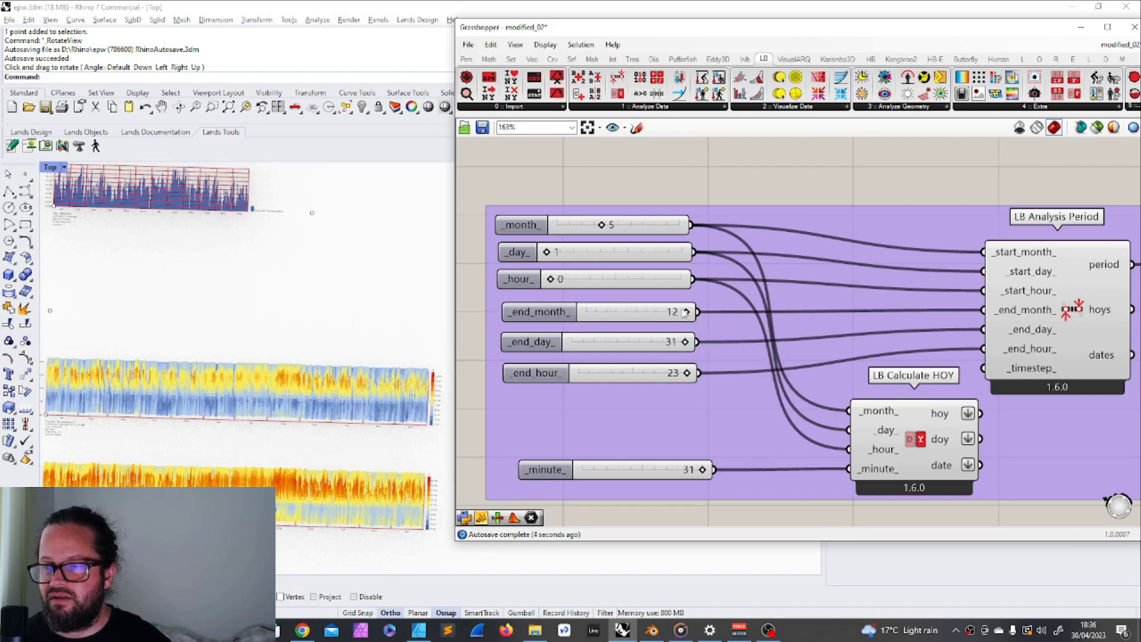
pyautogui.moveTo(685, 311); pyautogui.dragTo(622, 312)
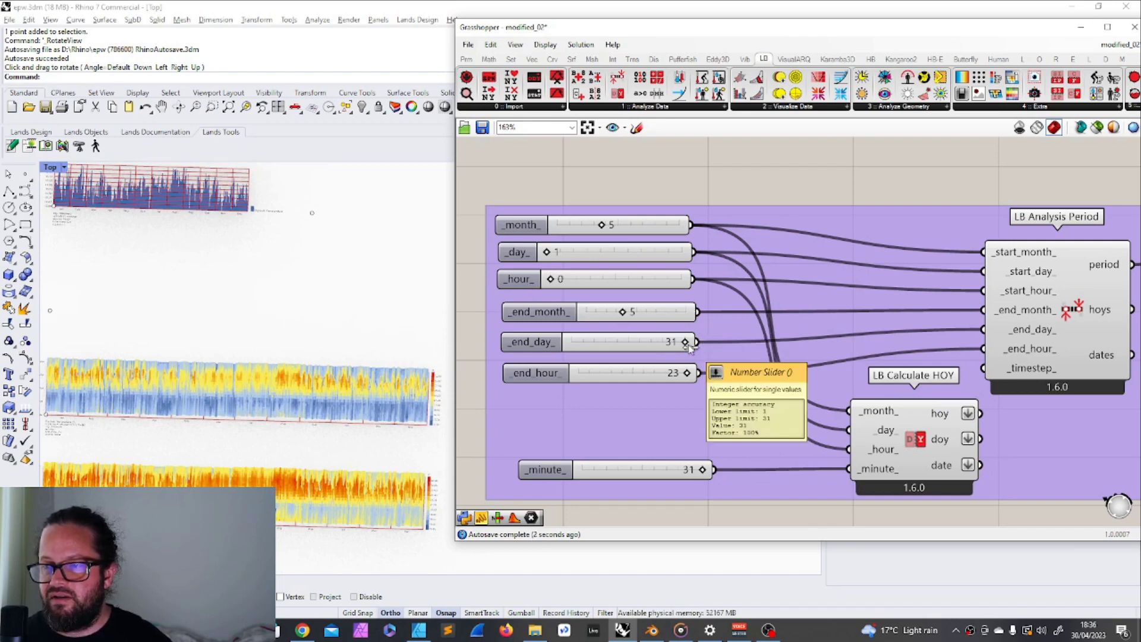
pyautogui.moveTo(688, 345); pyautogui.dragTo(530, 352)
# Select the unneeded _minute_ slider together with LB Calculate HOY.
pyautogui.click(544, 376)
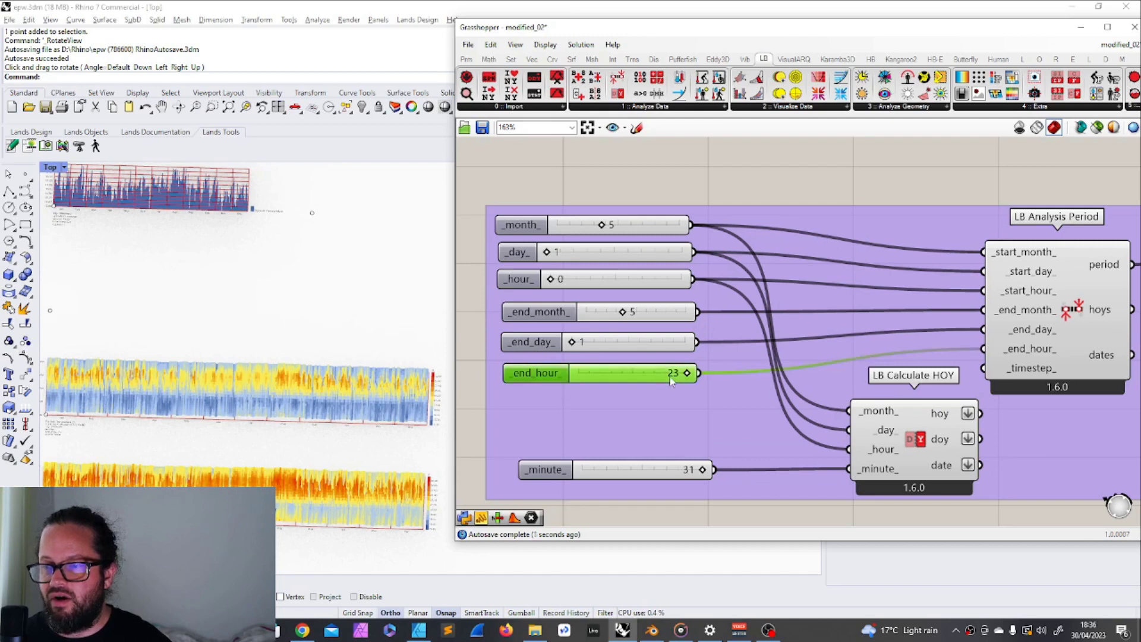
pyautogui.moveTo(686, 375); pyautogui.dragTo(659, 309, button='right')
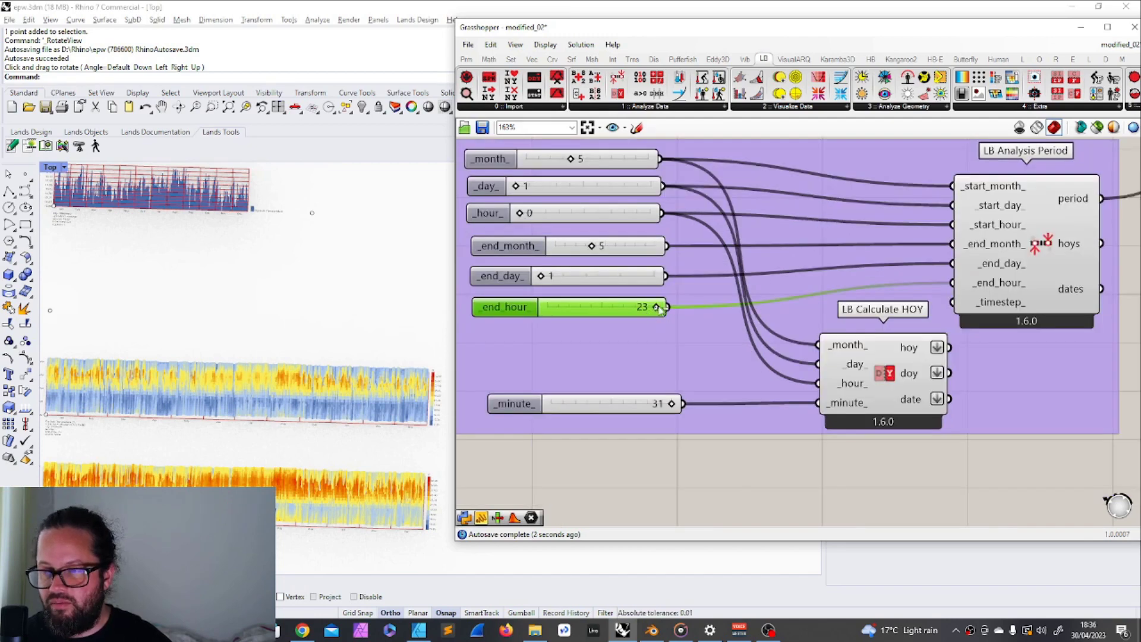
pyautogui.moveTo(526, 404); pyautogui.dragTo(514, 399)
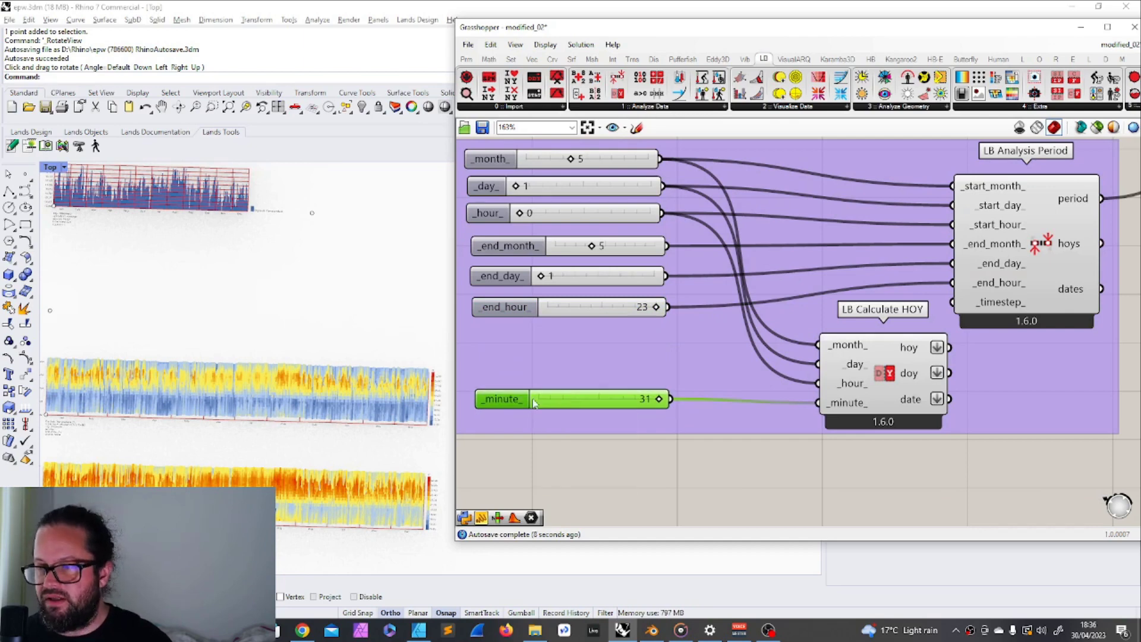
pyautogui.click(867, 386)
# Delete the _minute_ slider and LB Calculate HOY, then shift LB Degree Days and its panel right.
pyautogui.keyDown('shift'); pyautogui.click(598, 406); pyautogui.keyUp('shift')
pyautogui.press('Delete')
pyautogui.scroll(-5, 599, 408)
pyautogui.click(764, 236)
pyautogui.scroll(1, 767, 244)
pyautogui.moveTo(766, 243); pyautogui.dragTo(627, 264, button='right')
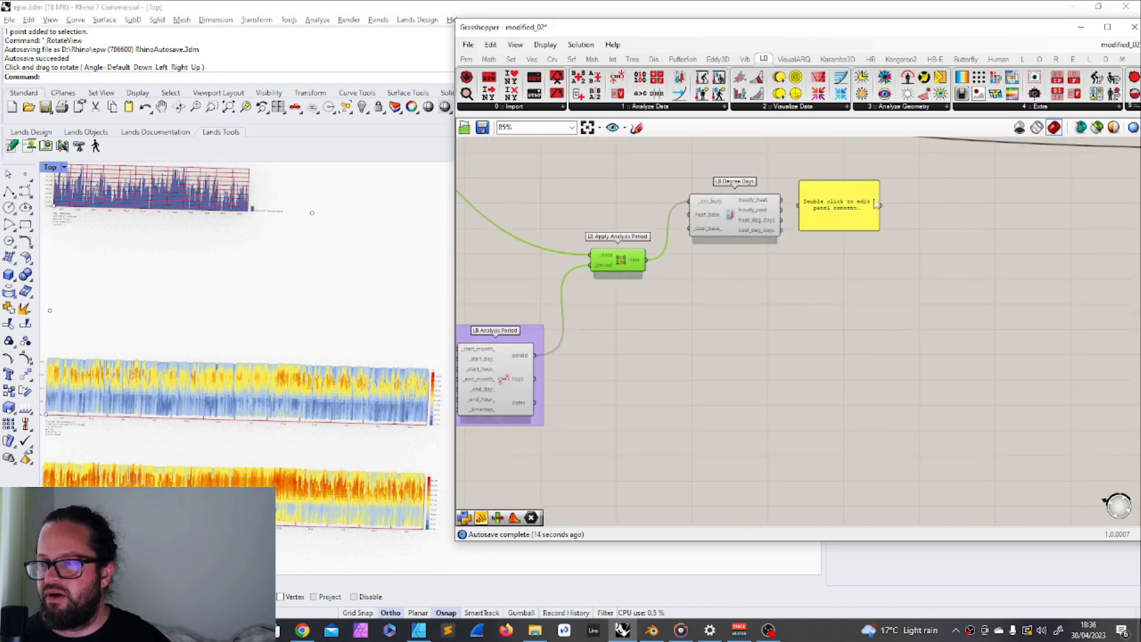
pyautogui.moveTo(671, 169); pyautogui.dragTo(880, 274)
pyautogui.moveTo(741, 218); pyautogui.dragTo(883, 241)
pyautogui.click(802, 280)
pyautogui.moveTo(635, 269); pyautogui.dragTo(639, 241)
# Duplicate the output panel and add LB Deconstruct Data feeding the filtered values into it.
pyautogui.click(974, 226)
pyautogui.hotkey('ctrl', 'c')
pyautogui.hotkey('ctrl', 'v')
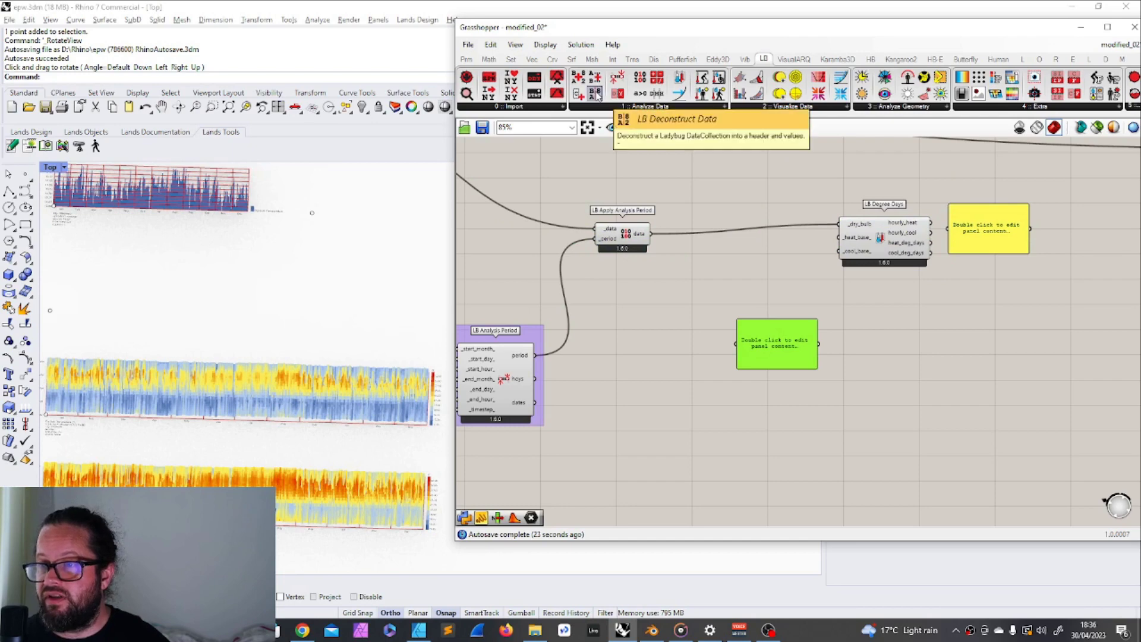
pyautogui.moveTo(597, 94); pyautogui.dragTo(683, 276)
pyautogui.moveTo(651, 233); pyautogui.dragTo(690, 326)
pyautogui.scroll(3, 826, 318)
pyautogui.click(595, 250)
# Enlarge the new panel to show the 24 hourly temperatures starting at 15.2.
pyautogui.scroll(-3, 691, 328)
pyautogui.scroll(3, 737, 285)
pyautogui.scroll(-3, 737, 268)
pyautogui.scroll(2, 739, 250)
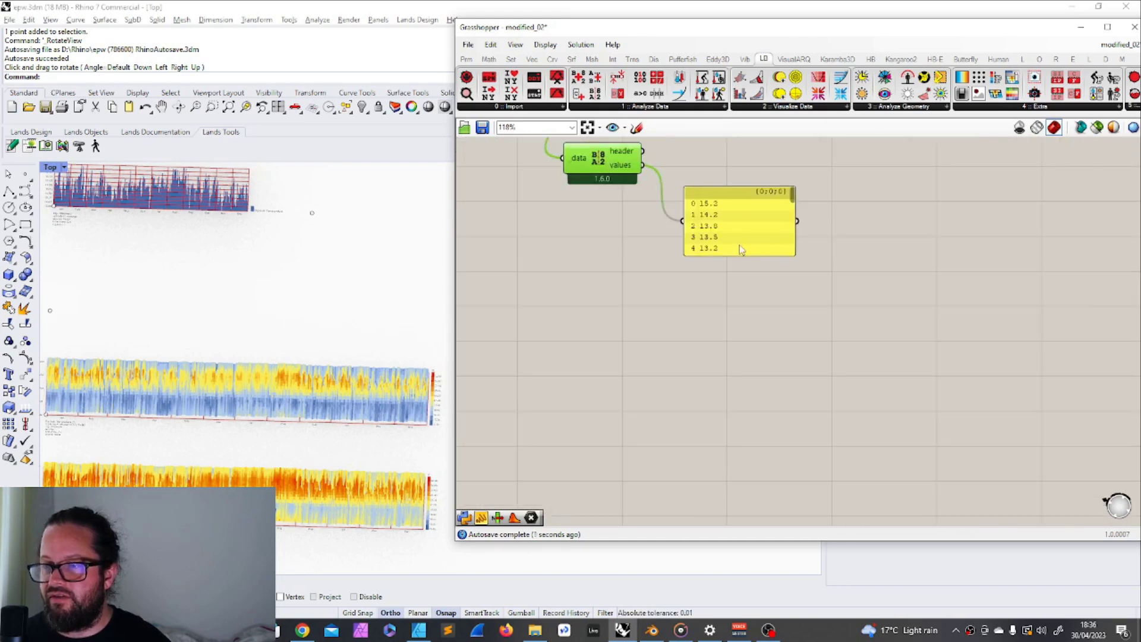
pyautogui.scroll(-3, 739, 250)
pyautogui.moveTo(750, 242); pyautogui.dragTo(749, 361)
pyautogui.moveTo(778, 256); pyautogui.dragTo(800, 255)
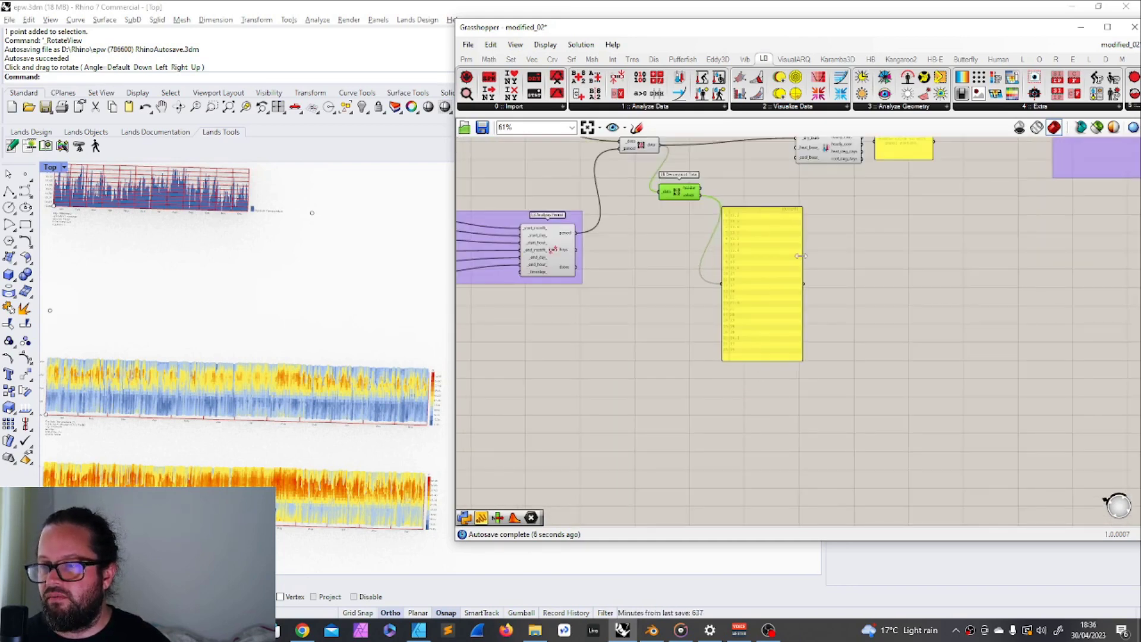
pyautogui.scroll(4, 739, 247)
pyautogui.scroll(-2, 707, 250)
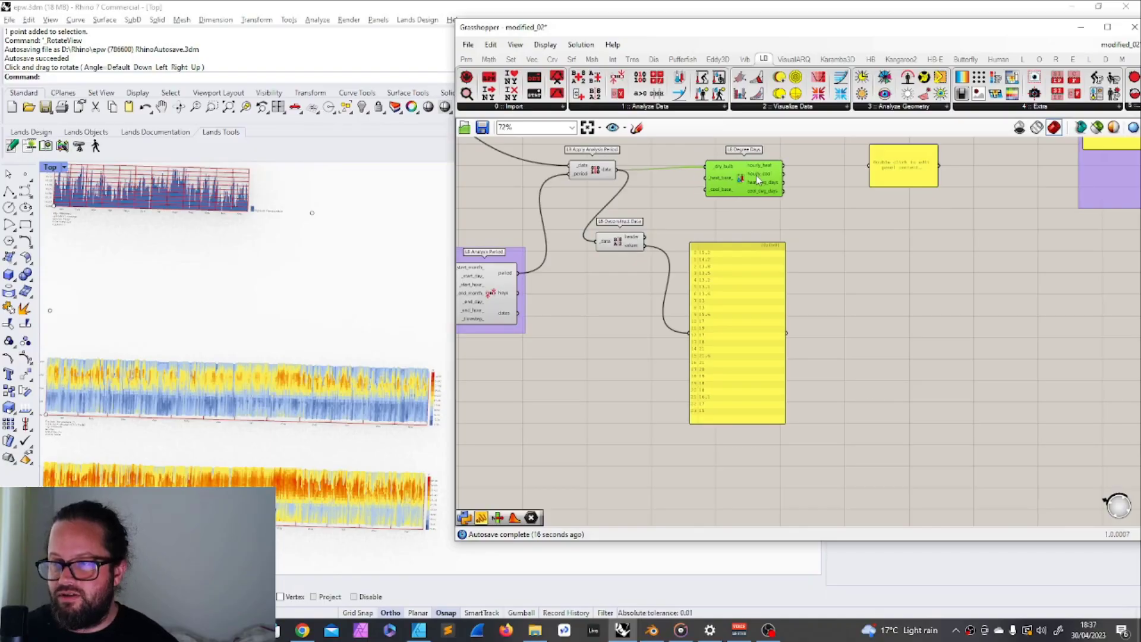
pyautogui.moveTo(755, 176)
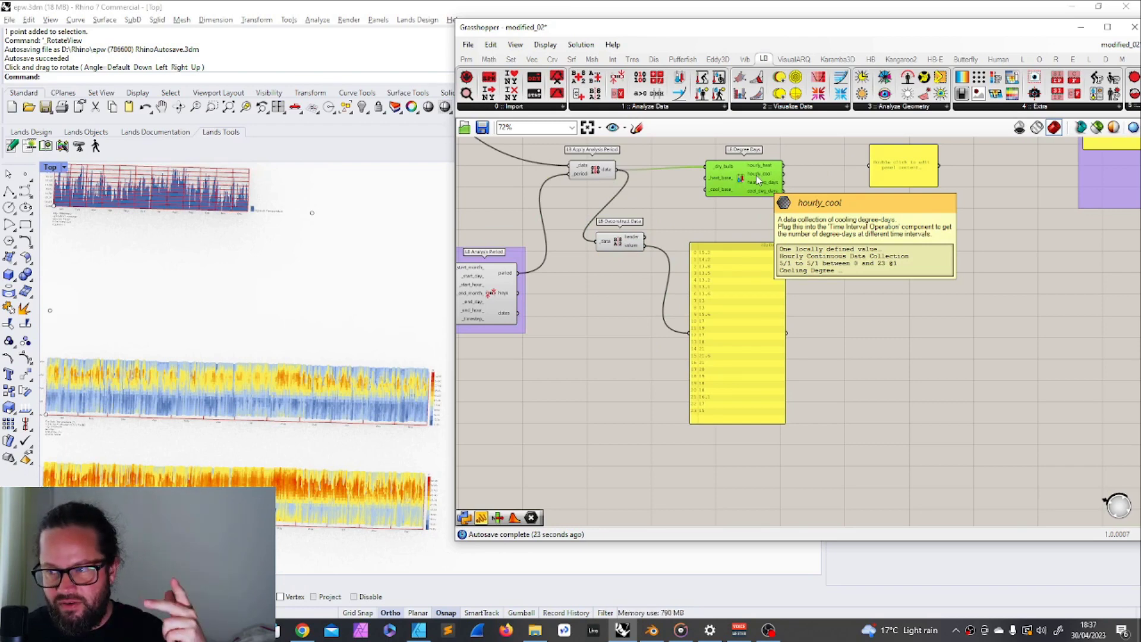
pyautogui.moveTo(757, 177); pyautogui.dragTo(750, 179)
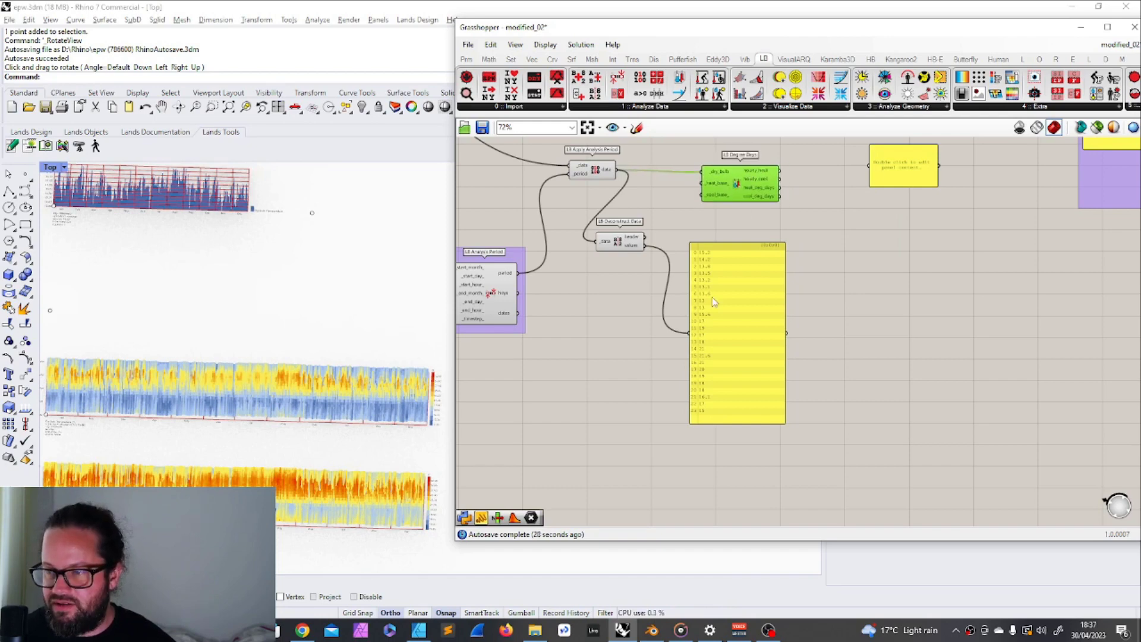
pyautogui.scroll(1, 699, 385)
pyautogui.scroll(-1, 635, 410)
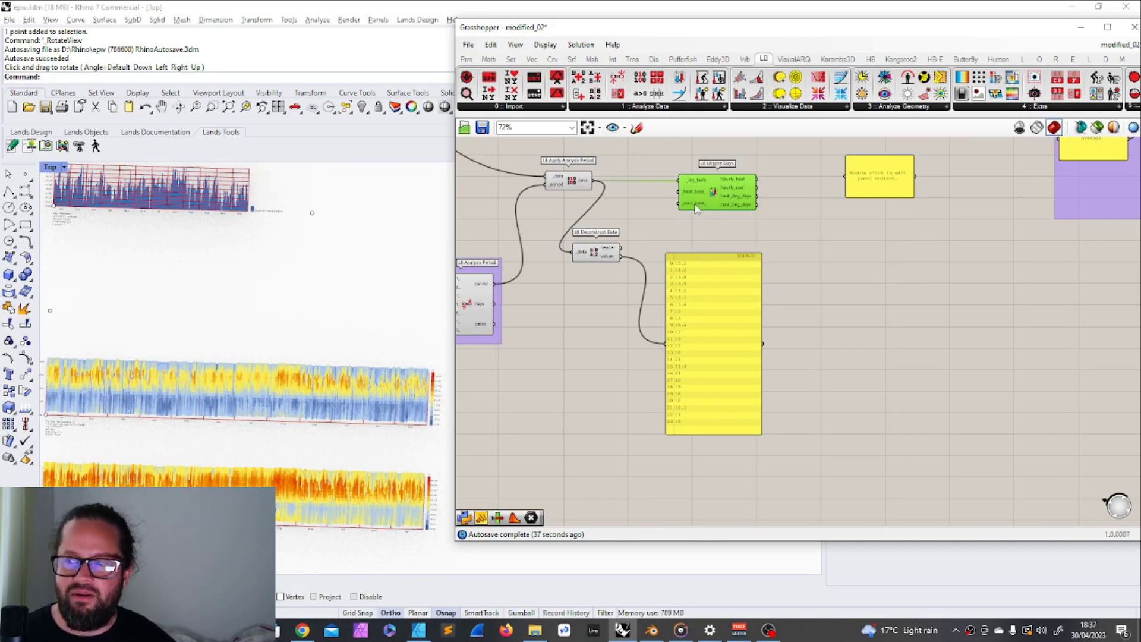
pyautogui.moveTo(697, 206)
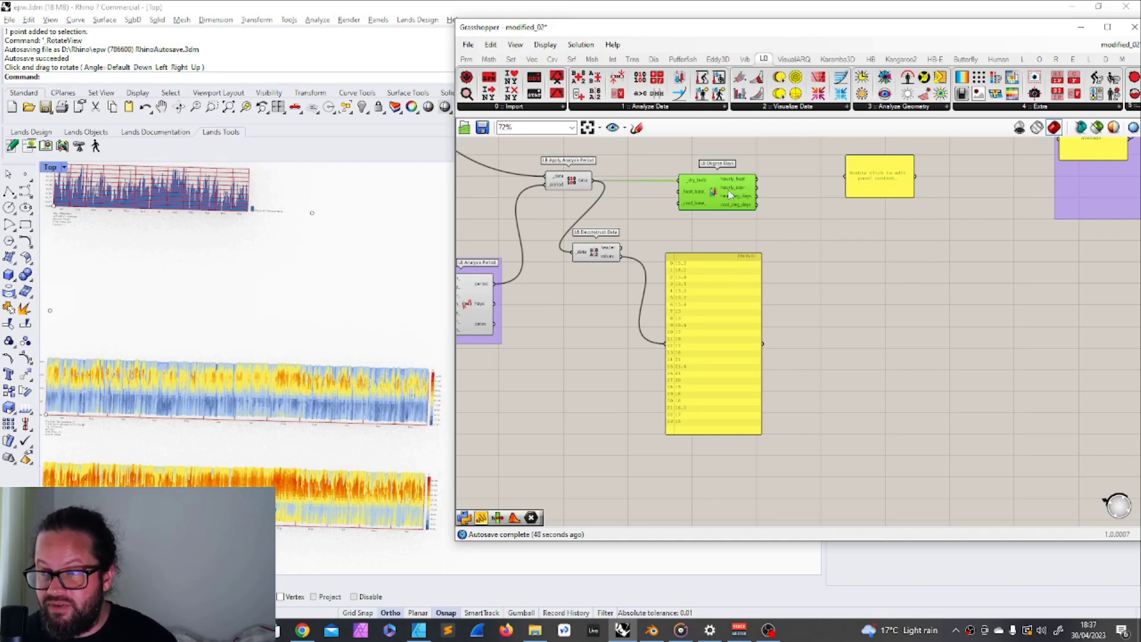
pyautogui.moveTo(727, 196)
pyautogui.mouseDown()
pyautogui.moveTo(729, 172)
pyautogui.moveTo(722, 190)
pyautogui.mouseUp()
pyautogui.moveTo(720, 187)
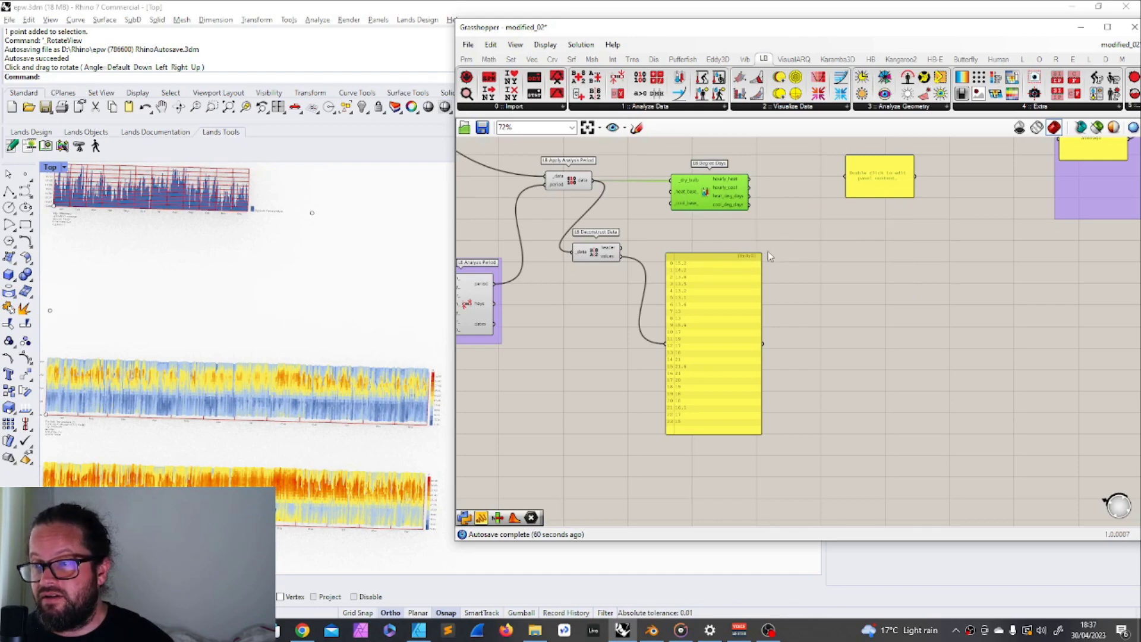
# Move the hourly values panel further right.
pyautogui.click(716, 269)
pyautogui.scroll(-1, 724, 248)
pyautogui.scroll(3, 704, 248)
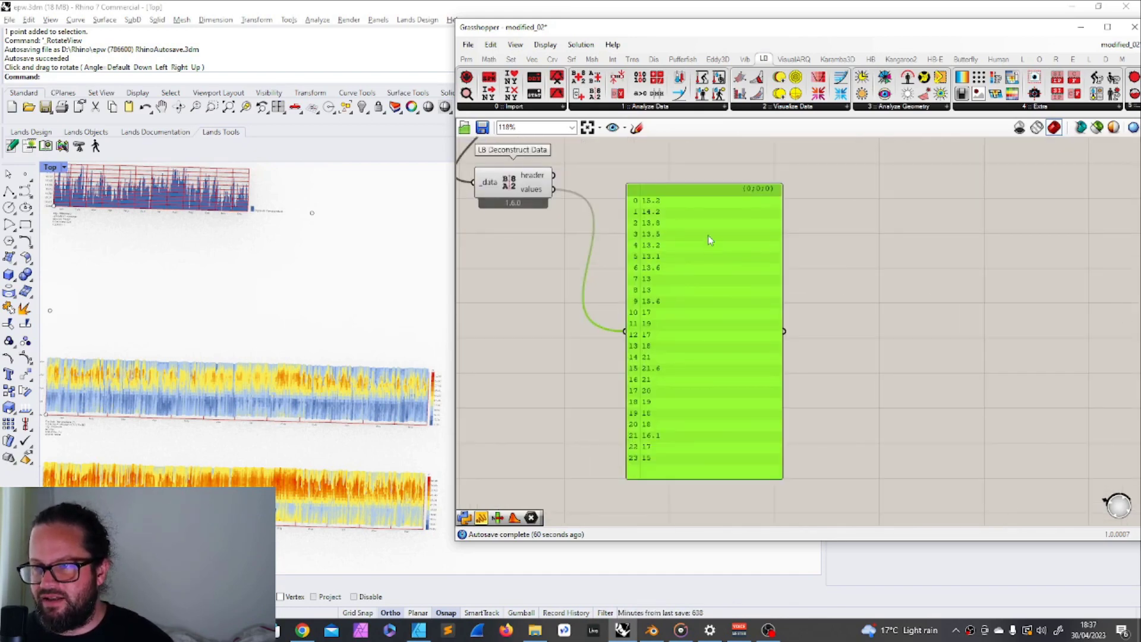
pyautogui.scroll(-1, 679, 208)
pyautogui.moveTo(679, 208); pyautogui.dragTo(837, 209)
# Insert an Average component on the values wire (16.495833) and check heat_deg_days reads 2.070833.
pyautogui.doubleClick(721, 235)
pyautogui.write('average')
pyautogui.press('Return')
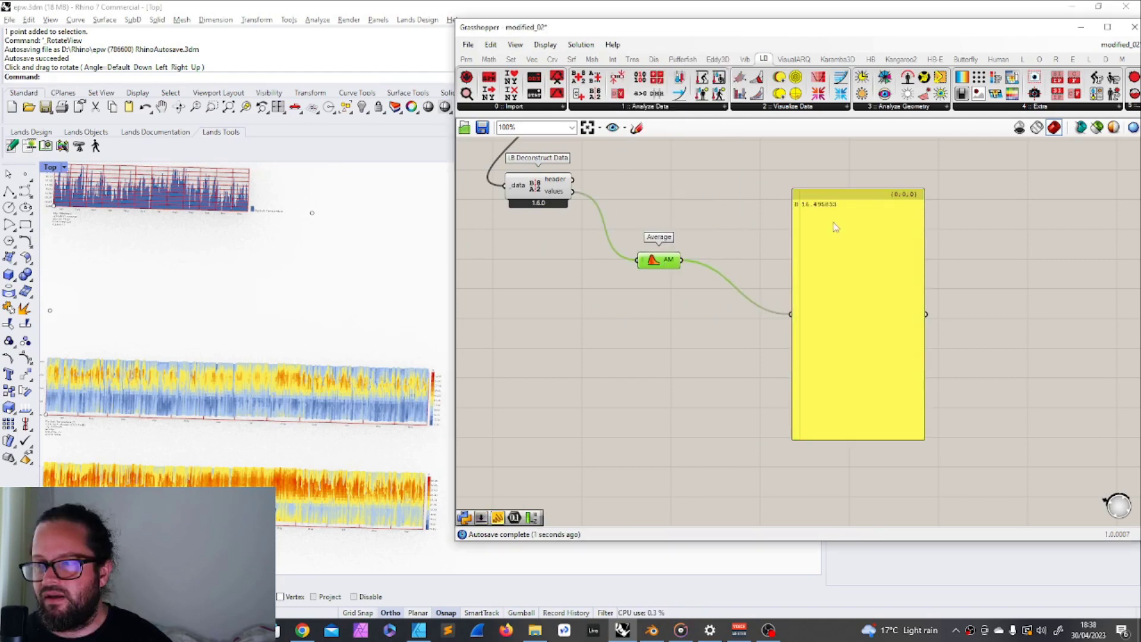
pyautogui.scroll(-2, 752, 228)
pyautogui.scroll(4, 744, 243)
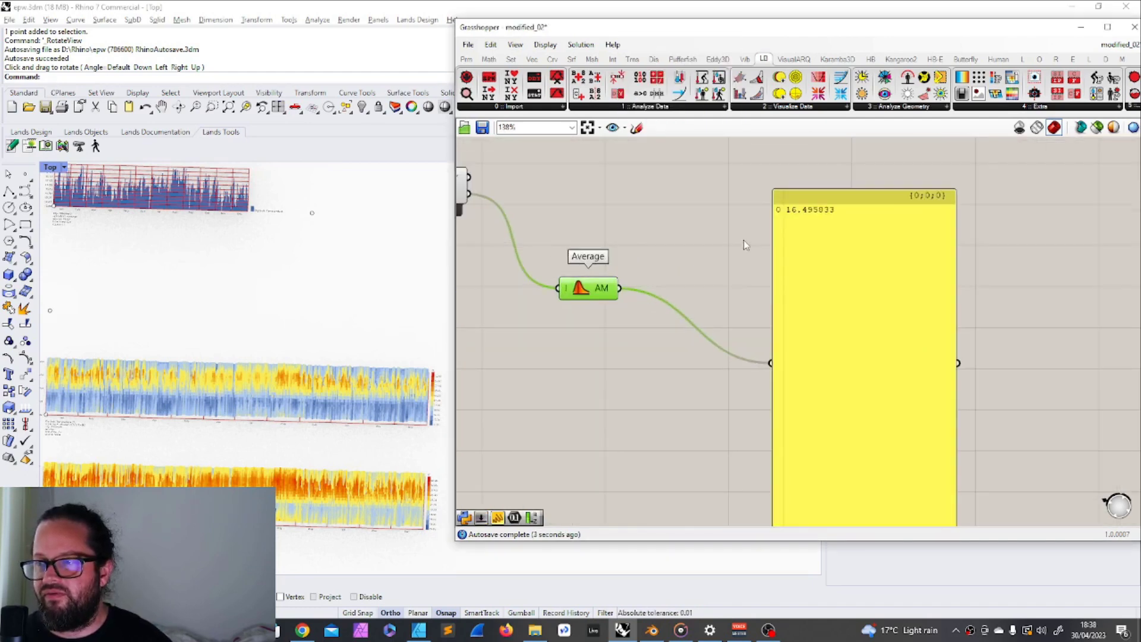
pyautogui.scroll(-3, 652, 366)
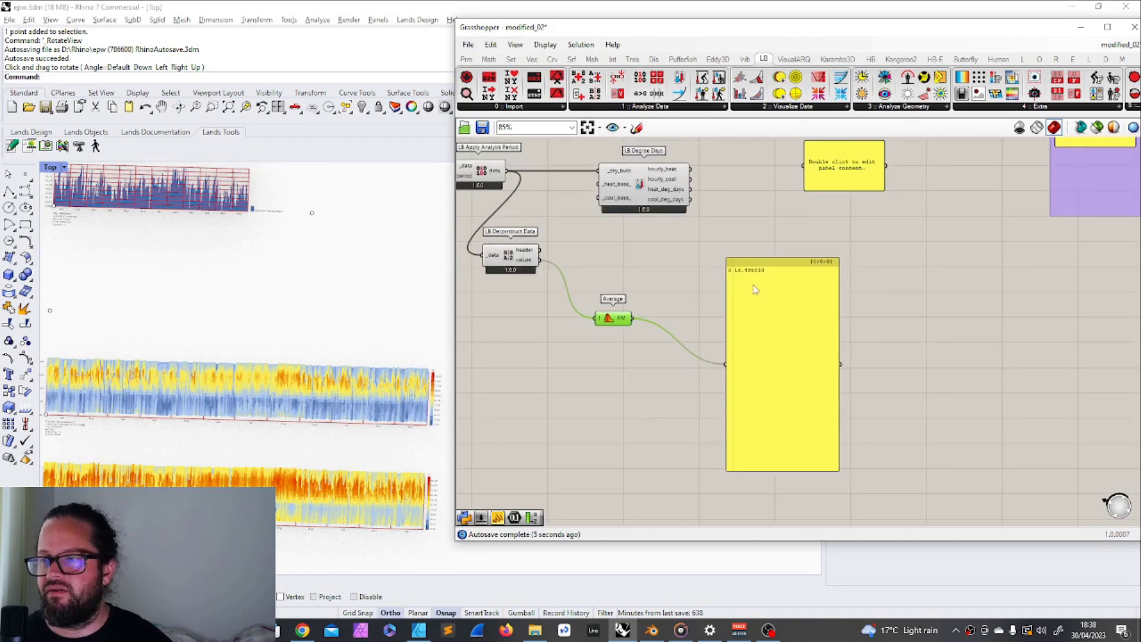
pyautogui.moveTo(610, 188)
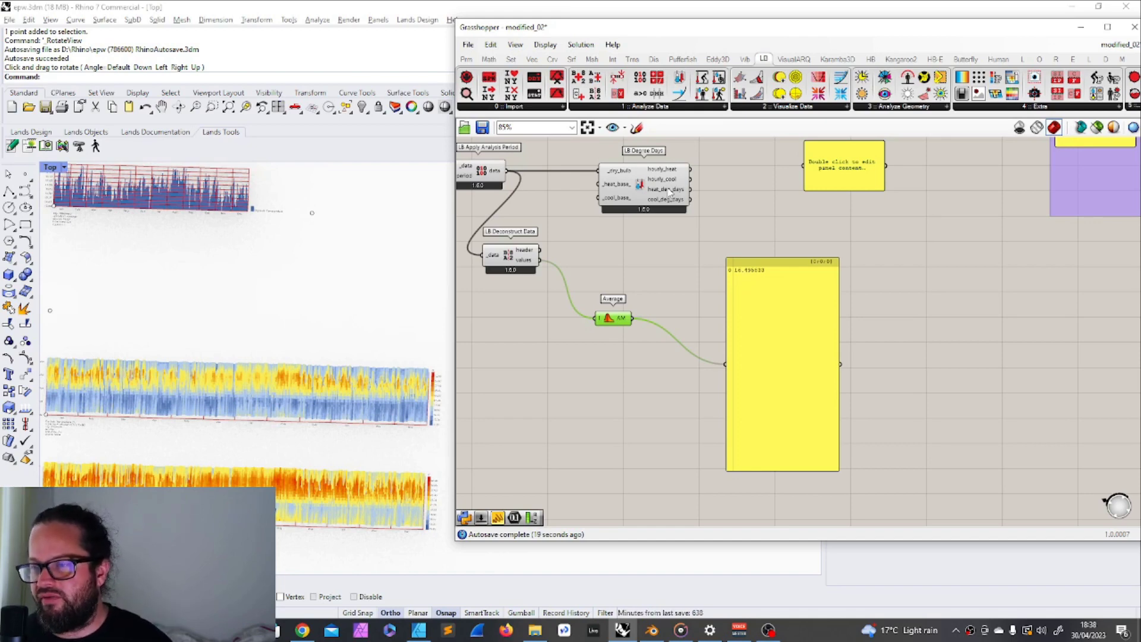
pyautogui.moveTo(668, 191)
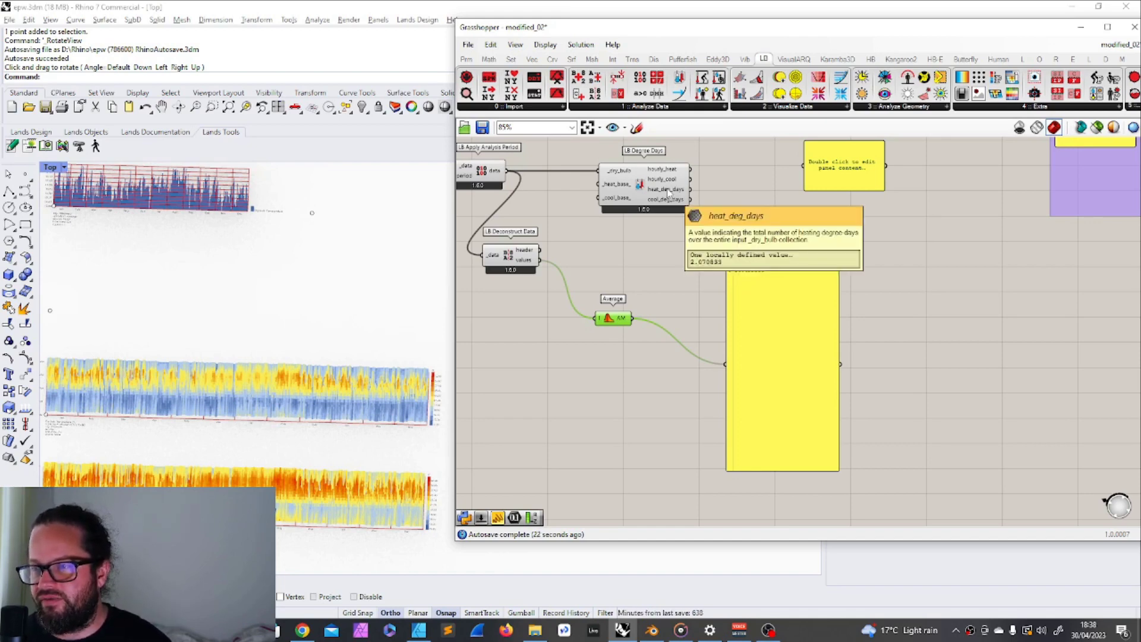
# Inspect the LB Degree Days component's source script.
pyautogui.click(640, 174)
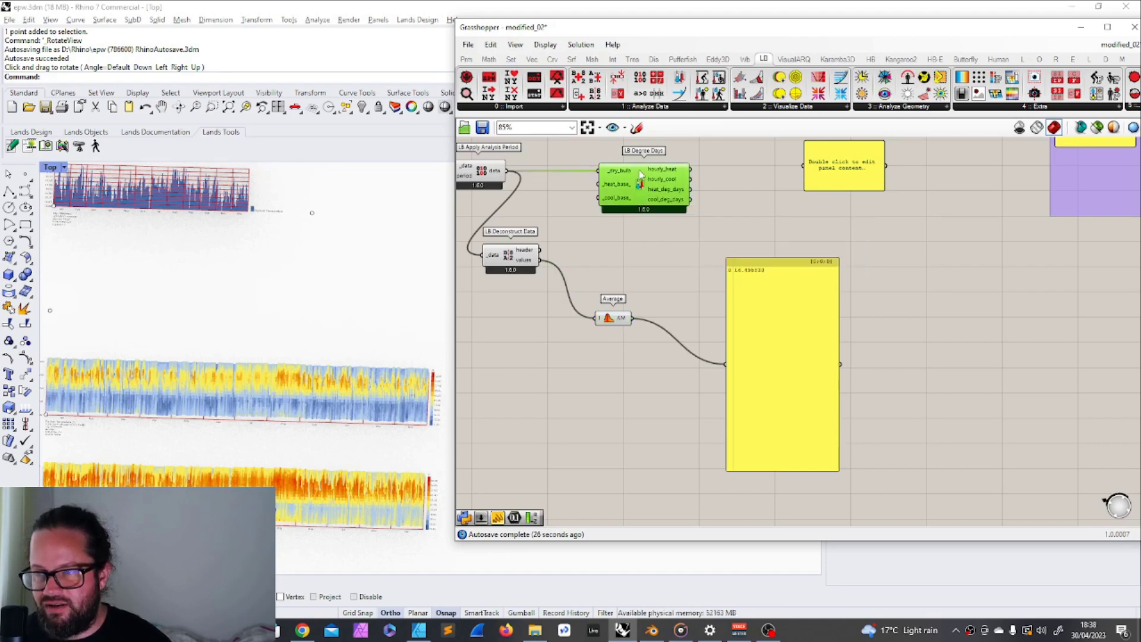
pyautogui.doubleClick(640, 174)
pyautogui.click(1003, 36)
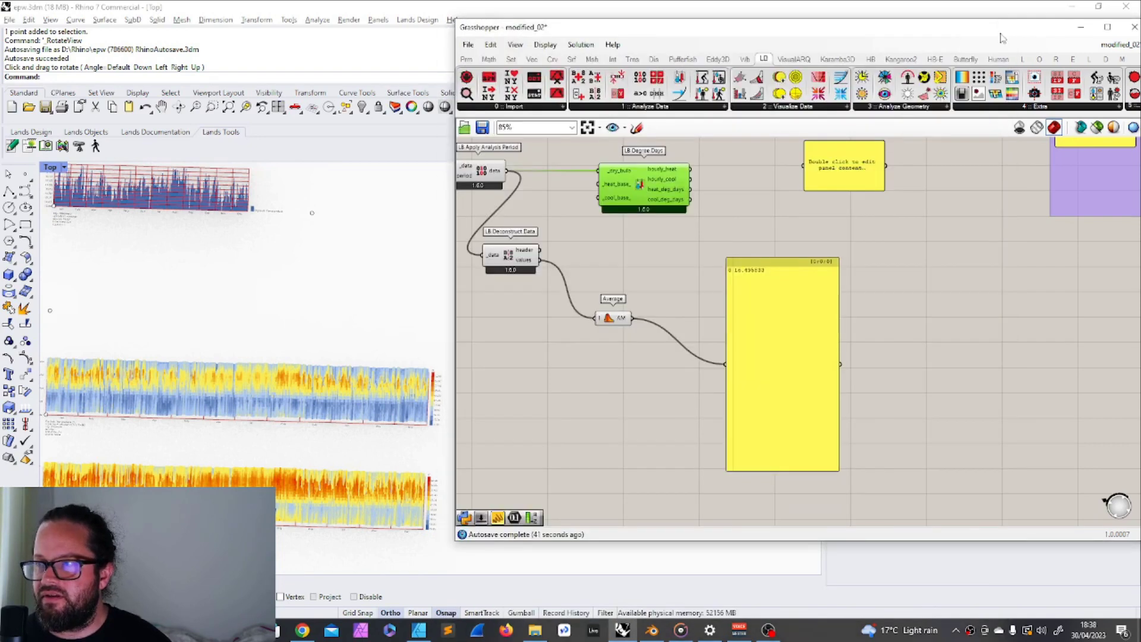
pyautogui.click(709, 230)
# Rearrange the results panel and Average component to make room.
pyautogui.moveTo(760, 262); pyautogui.dragTo(755, 230)
pyautogui.moveTo(623, 318); pyautogui.dragTo(645, 327)
pyautogui.moveTo(750, 228); pyautogui.dragTo(800, 359)
pyautogui.moveTo(800, 359); pyautogui.dragTo(769, 429, button='right')
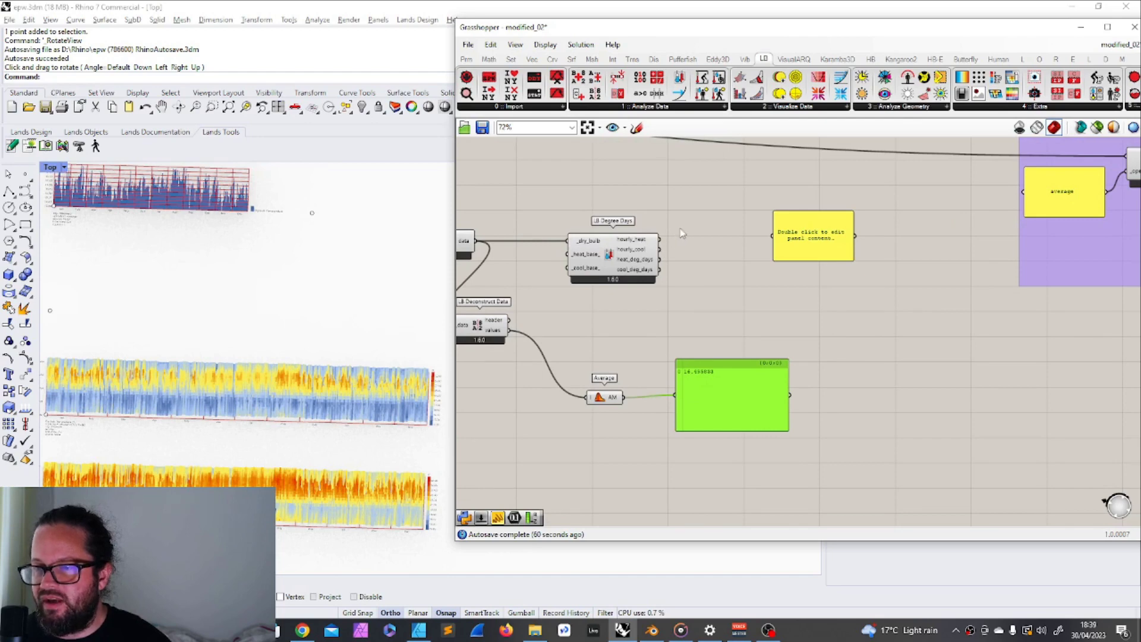
pyautogui.scroll(-2, 650, 242)
pyautogui.scroll(2, 526, 309)
# Move the LB Deconstruct Data for hourly_heat up beside LB Degree Days.
pyautogui.click(479, 322)
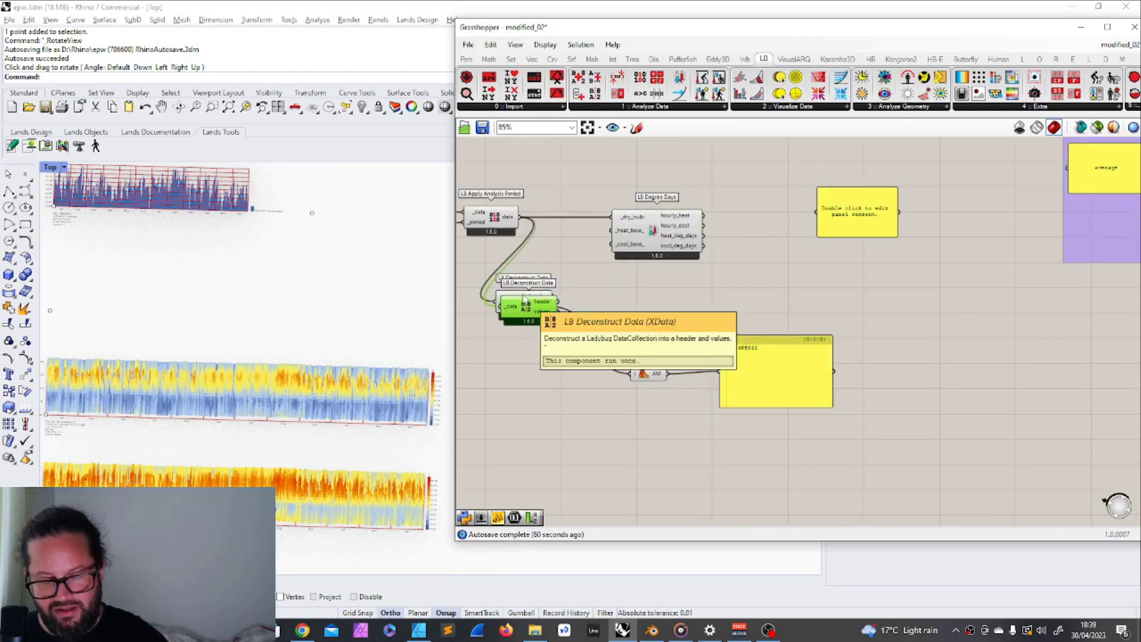
pyautogui.moveTo(523, 299); pyautogui.dragTo(751, 179)
pyautogui.scroll(3, 743, 180)
pyautogui.moveTo(660, 231); pyautogui.dragTo(794, 432)
pyautogui.scroll(-3, 701, 190)
pyautogui.scroll(1, 839, 217)
pyautogui.scroll(-1, 800, 210)
pyautogui.scroll(2, 790, 243)
# Stretch the panel to list all 24 hourly_heat values (0.116667, 0.158333, 0.175…).
pyautogui.moveTo(800, 176); pyautogui.dragTo(829, 175)
pyautogui.scroll(-1, 912, 358)
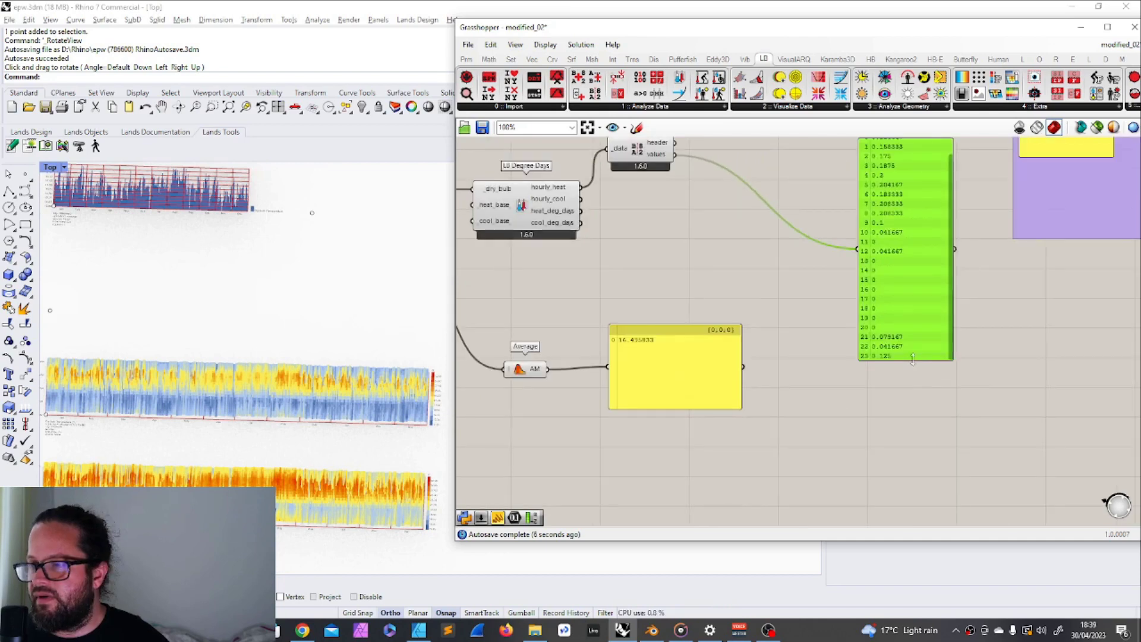
pyautogui.moveTo(912, 357); pyautogui.dragTo(909, 417)
pyautogui.click(1003, 311)
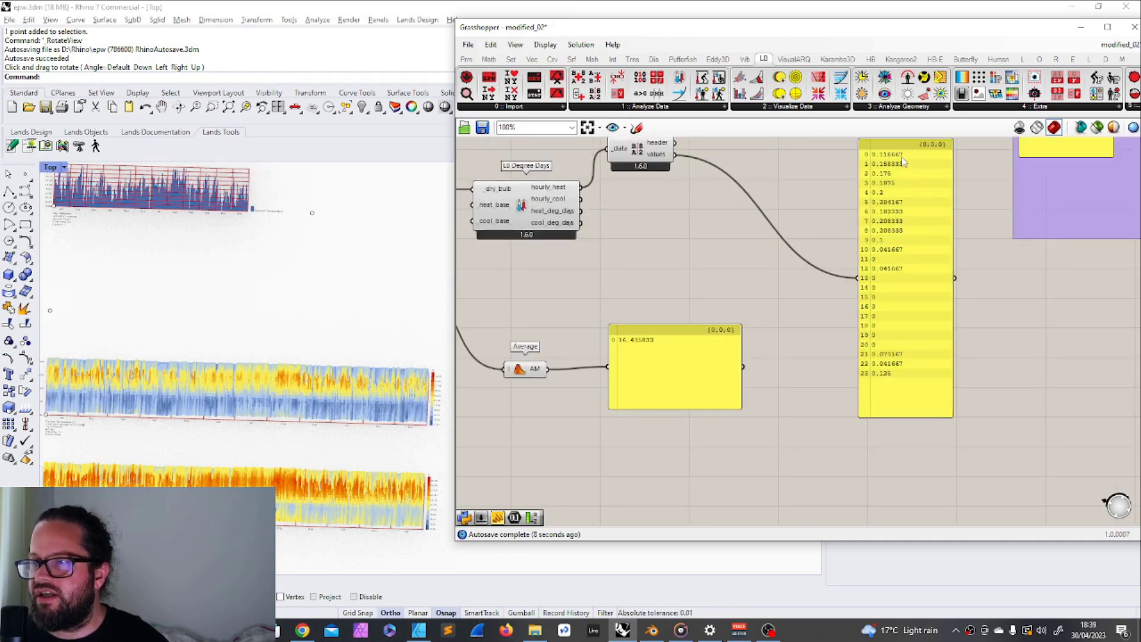
pyautogui.moveTo(902, 161); pyautogui.dragTo(886, 174)
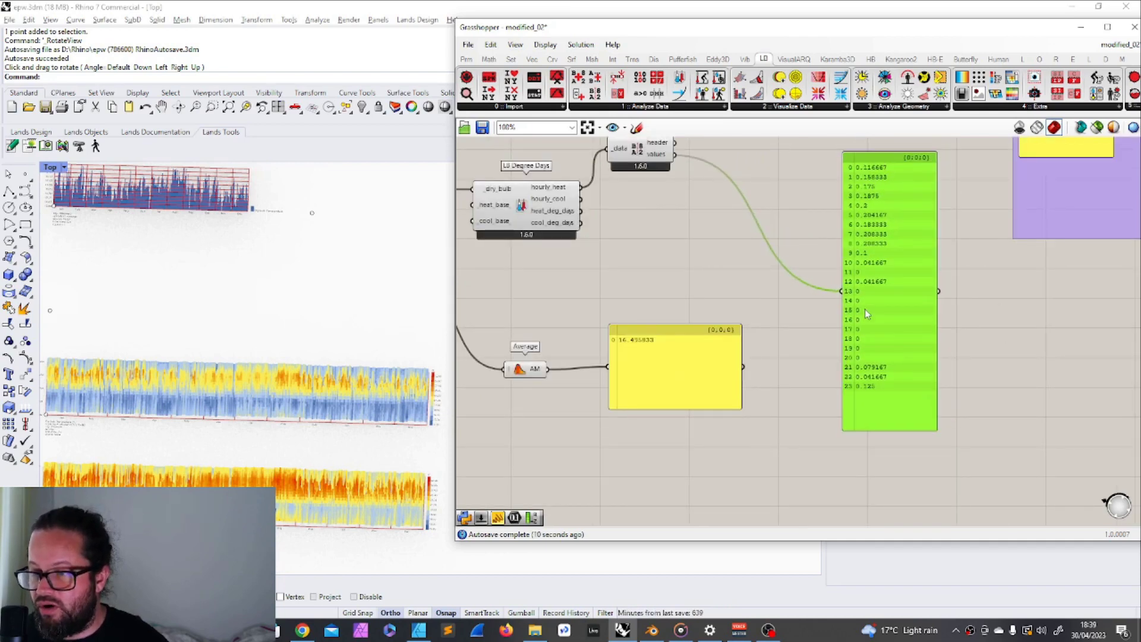
pyautogui.moveTo(664, 157); pyautogui.dragTo(697, 194)
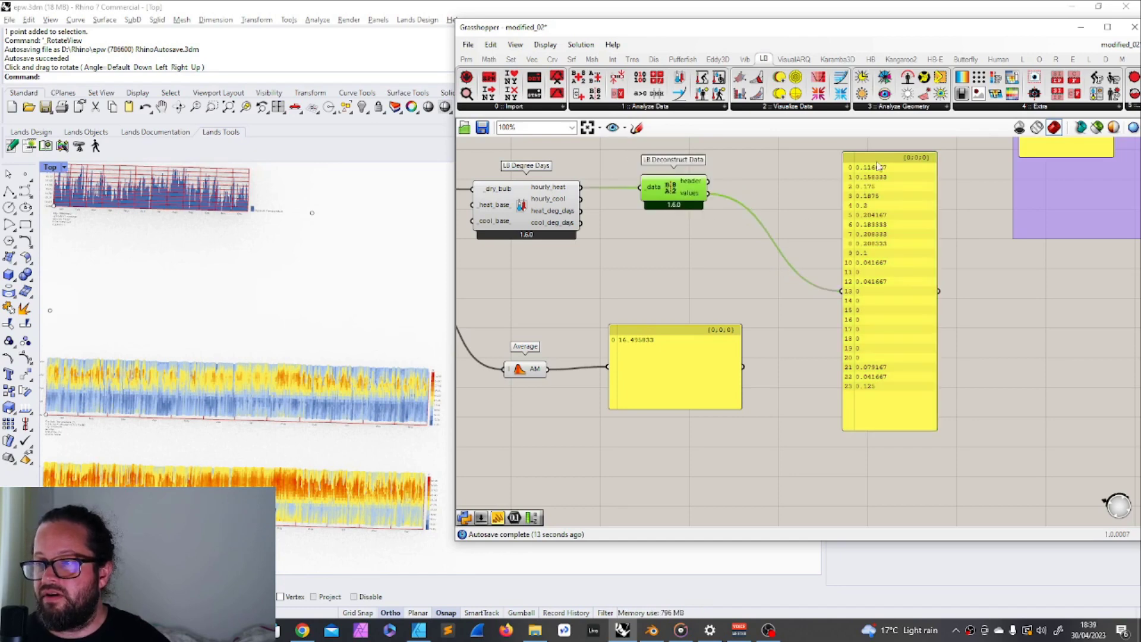
# Add a Mass Addition from the Math group summing the hourly values into a panel, giving 2.070833.
pyautogui.doubleClick(751, 185)
pyautogui.write('mass')
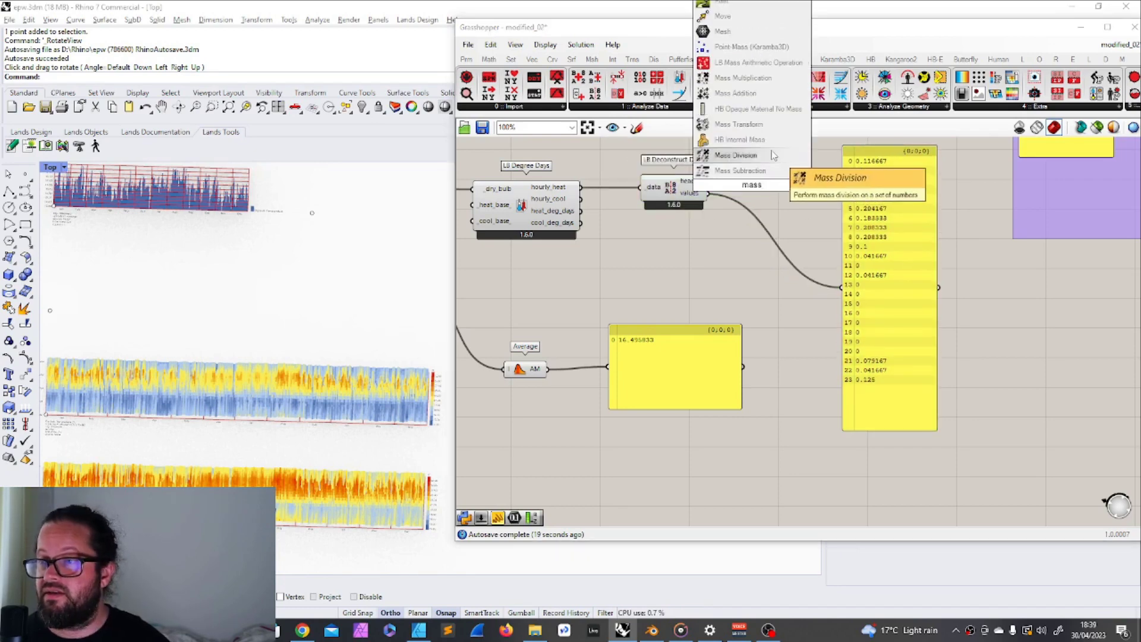
pyautogui.press('Escape')
pyautogui.click(489, 59)
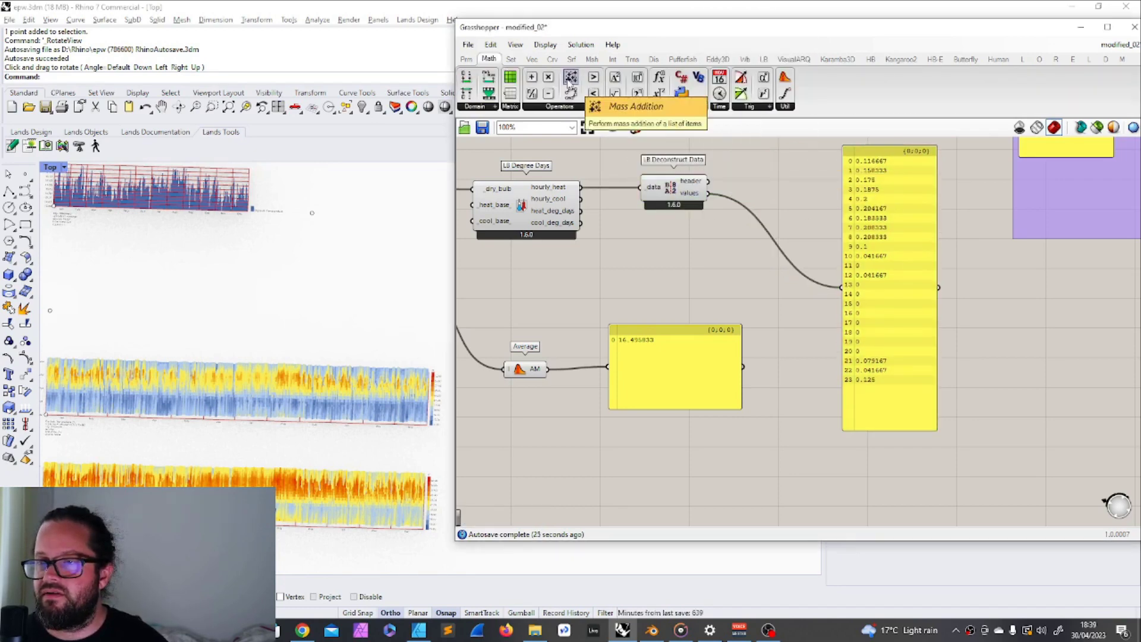
pyautogui.moveTo(570, 83); pyautogui.dragTo(842, 287)
pyautogui.moveTo(744, 284); pyautogui.dragTo(750, 188)
pyautogui.moveTo(855, 162); pyautogui.dragTo(847, 168)
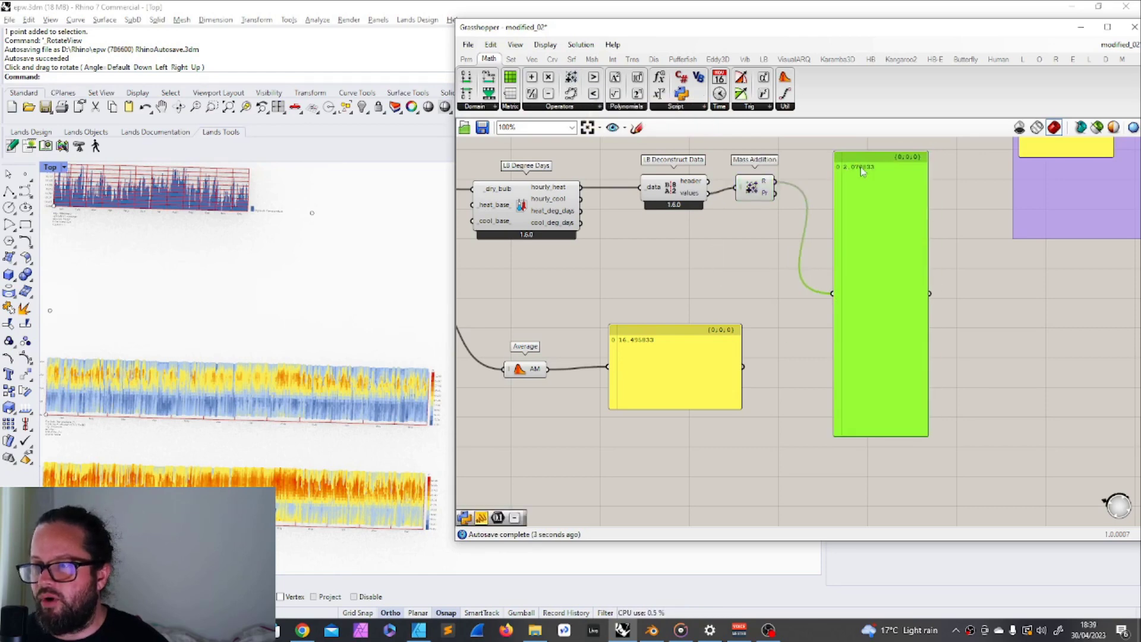
# Copy a panel beside Degree Days to show heat_deg_days, also 2.070833.
pyautogui.click(654, 336)
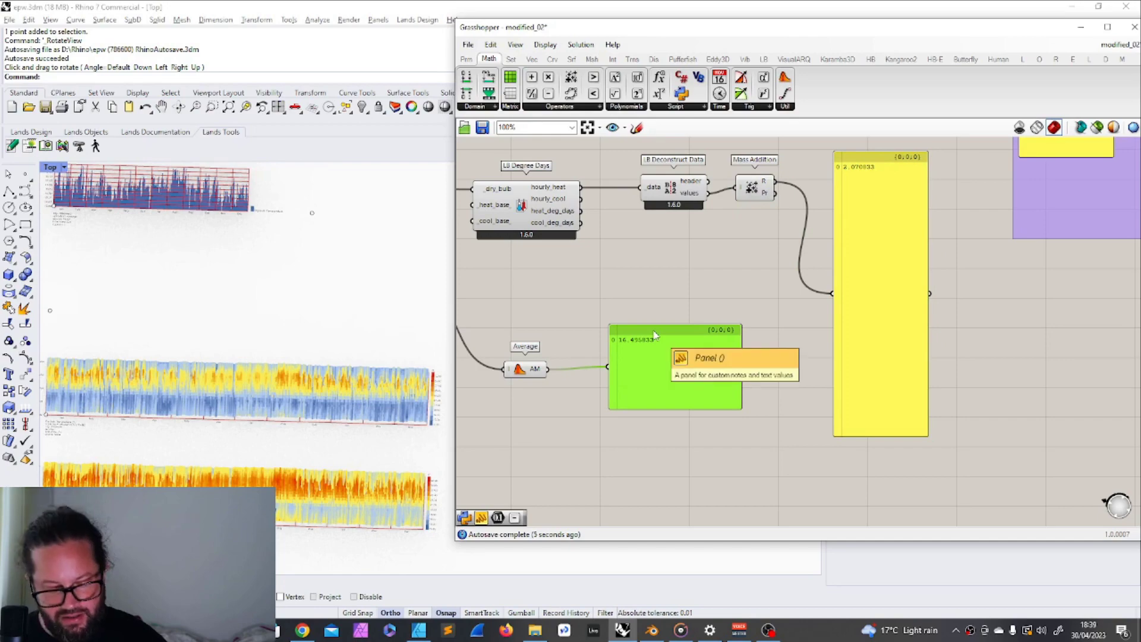
pyautogui.keyDown('alt'); pyautogui.moveTo(653, 336); pyautogui.dragTo(676, 245); pyautogui.keyUp('alt')
pyautogui.moveTo(581, 211); pyautogui.dragTo(630, 276)
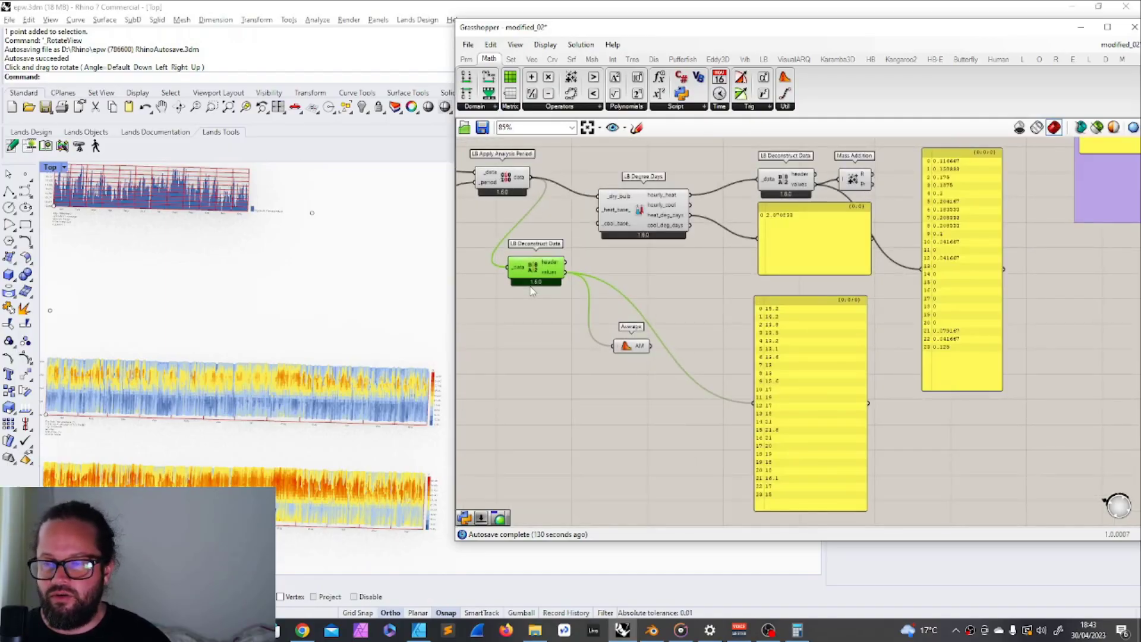
# Arrange Deconstruct Data, the hourly values panel, Average and Mass Addition into a neater layout.
pyautogui.moveTo(534, 277); pyautogui.dragTo(538, 292)
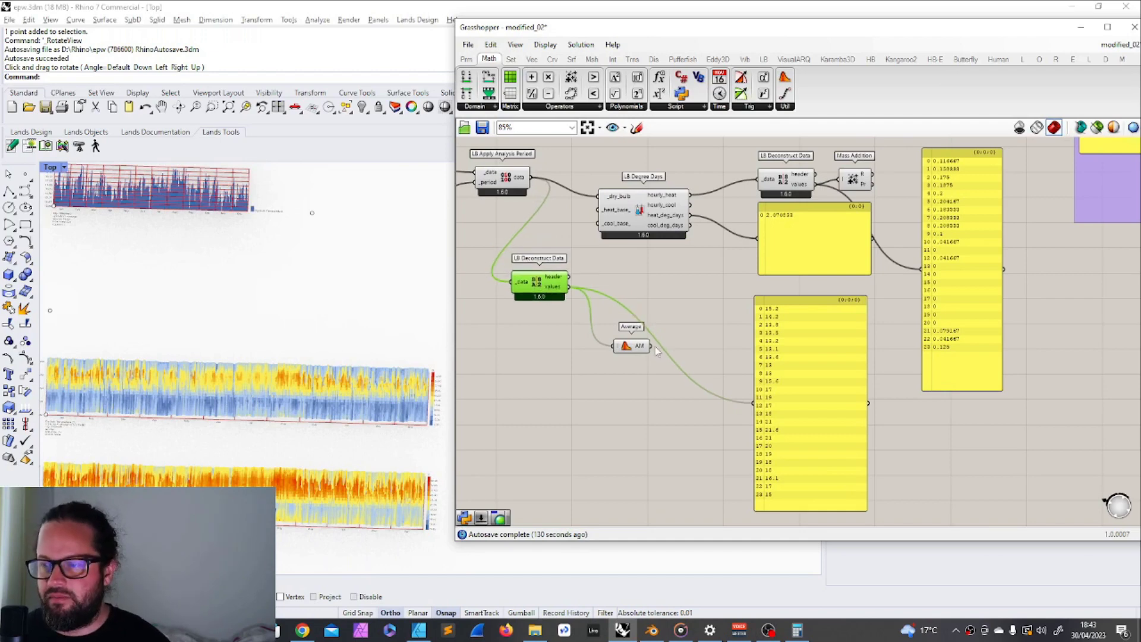
pyautogui.moveTo(793, 367); pyautogui.dragTo(797, 354)
pyautogui.moveTo(625, 348); pyautogui.dragTo(627, 374)
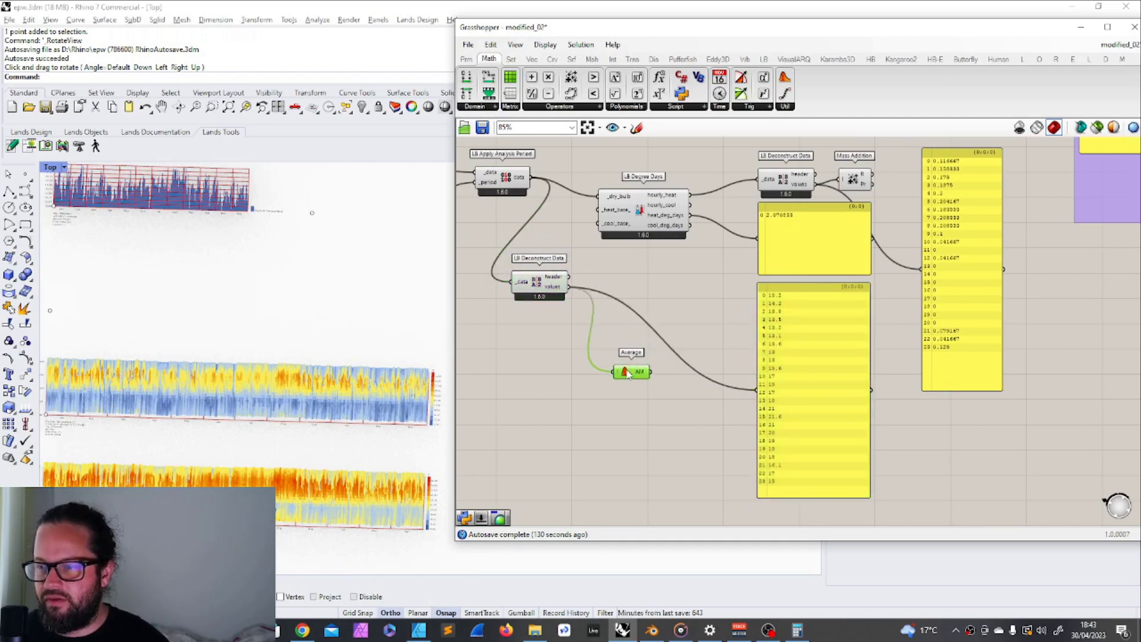
pyautogui.moveTo(549, 287)
pyautogui.mouseDown()
pyautogui.moveTo(593, 297)
pyautogui.moveTo(566, 298)
pyautogui.mouseUp()
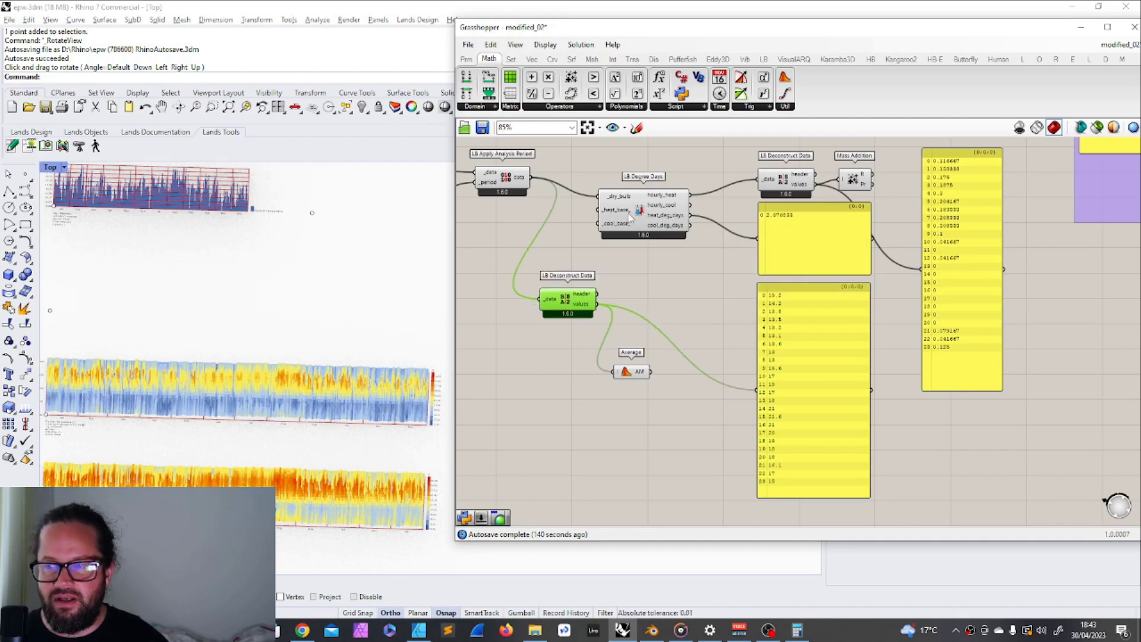
pyautogui.moveTo(630, 218)
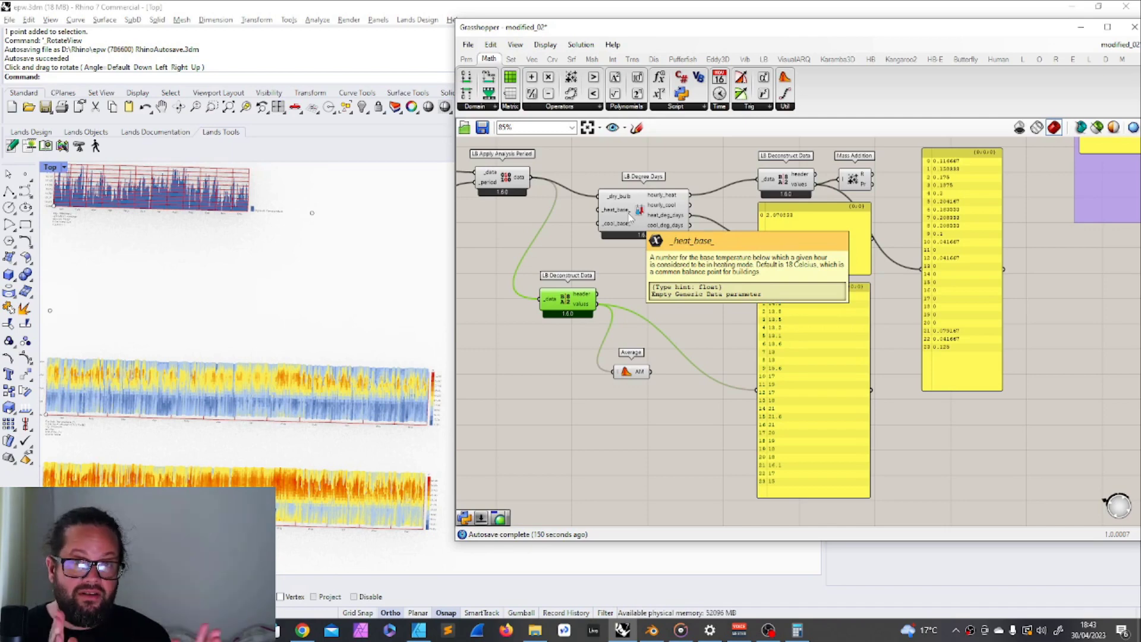
pyautogui.moveTo(567, 300); pyautogui.dragTo(552, 309)
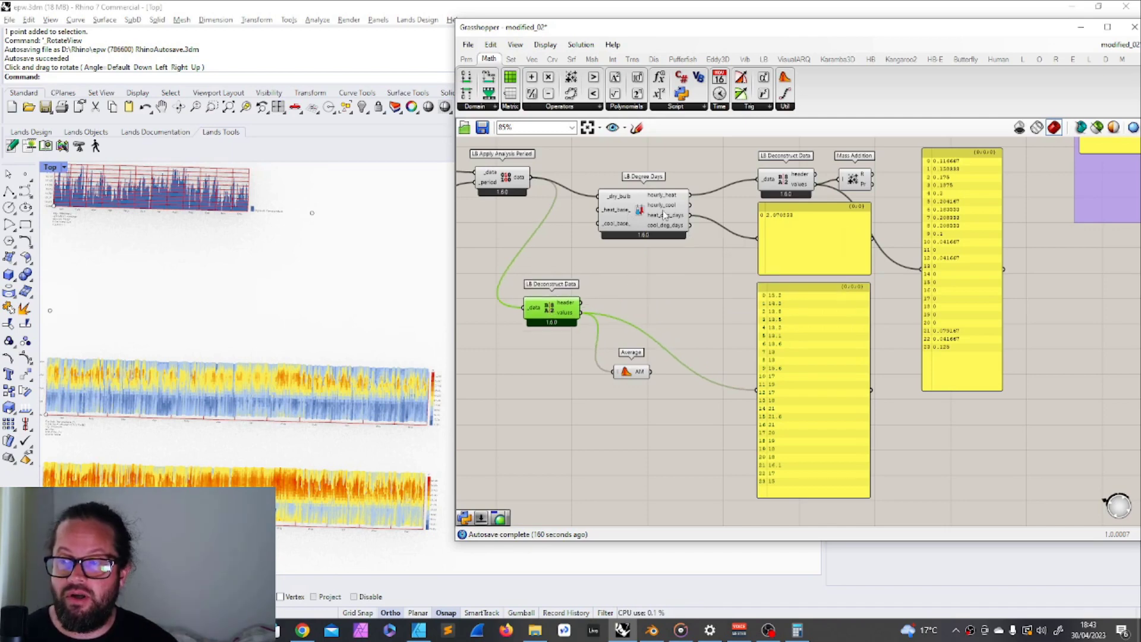
pyautogui.click(639, 199)
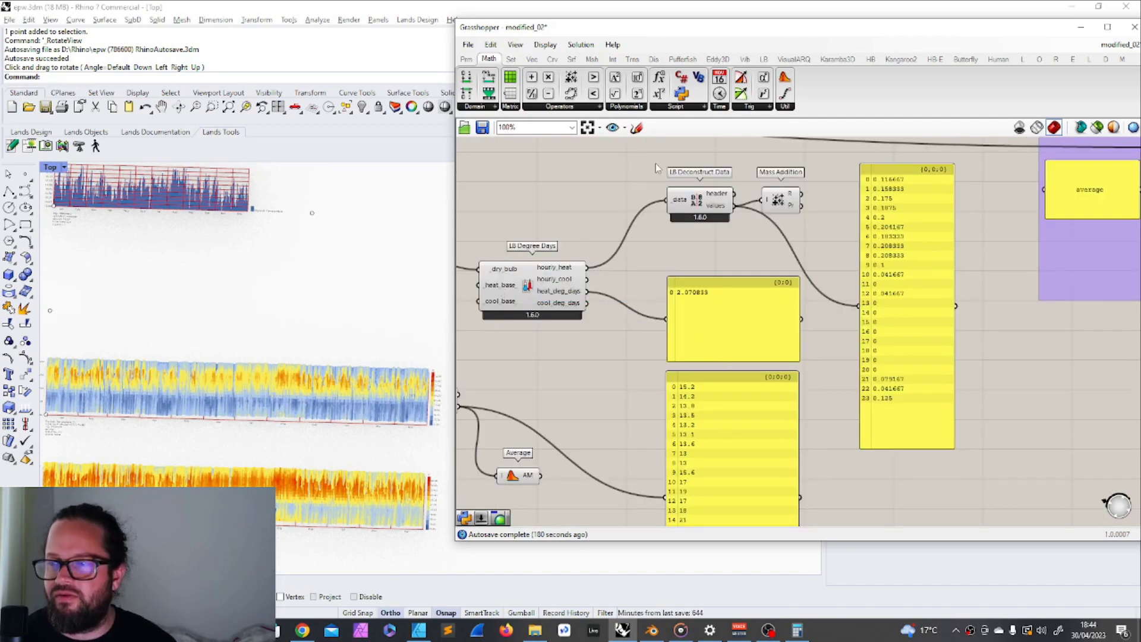
pyautogui.moveTo(653, 163); pyautogui.dragTo(811, 237)
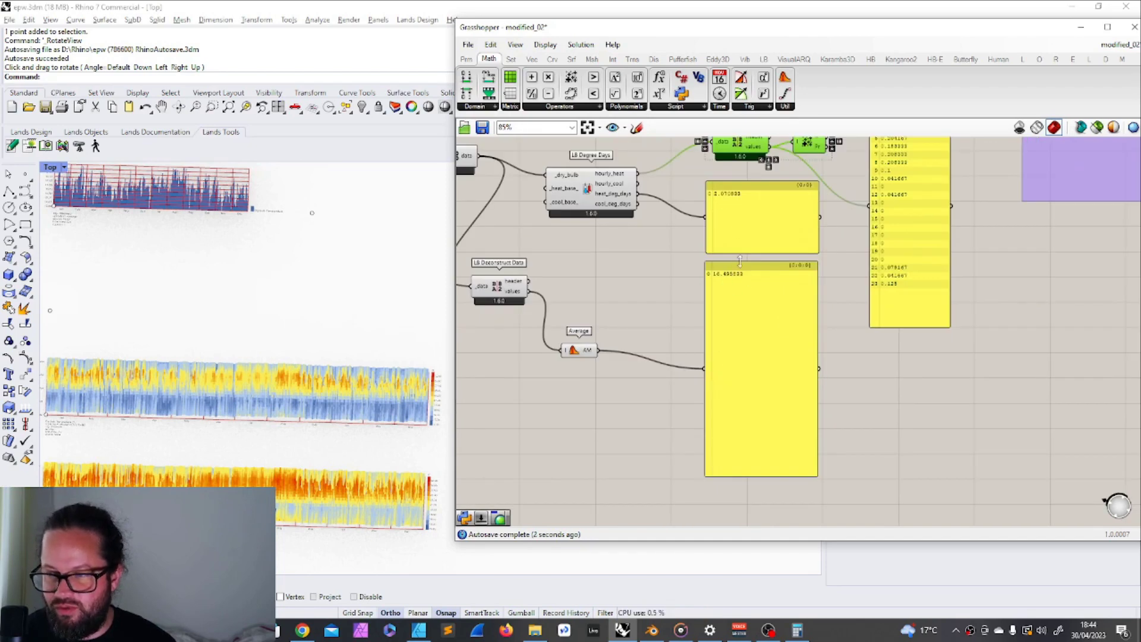
pyautogui.moveTo(770, 273); pyautogui.dragTo(753, 318)
pyautogui.moveTo(573, 349); pyautogui.dragTo(625, 347)
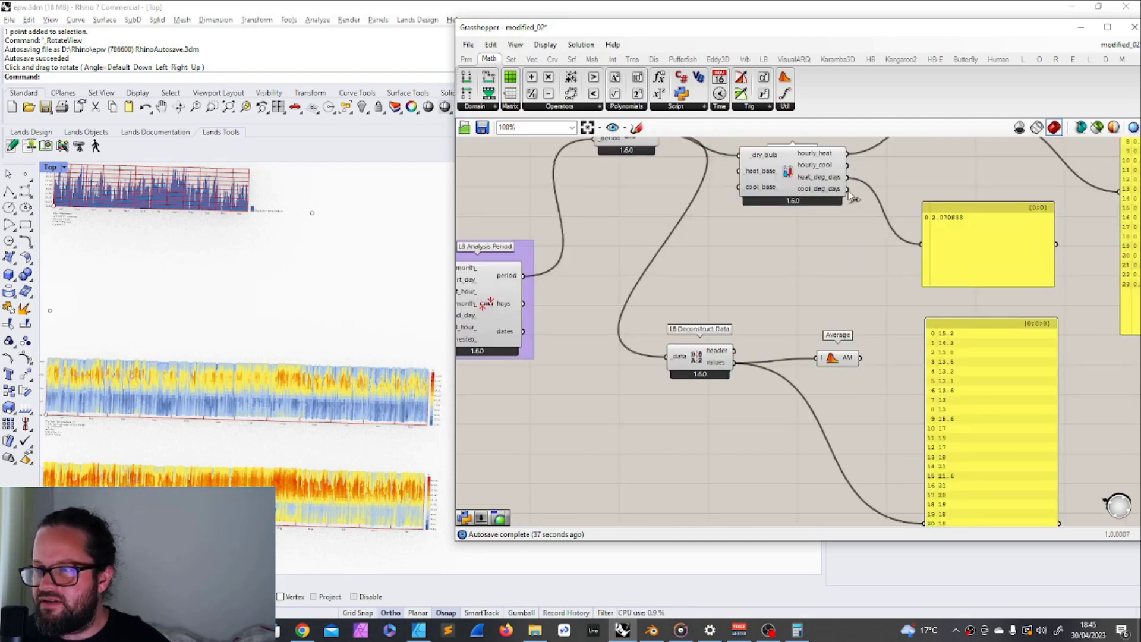
# Switch the result panel to cooling degree days, then reposition it and shrink it to one line.
pyautogui.moveTo(850, 194); pyautogui.dragTo(920, 244)
pyautogui.scroll(1, 818, 243)
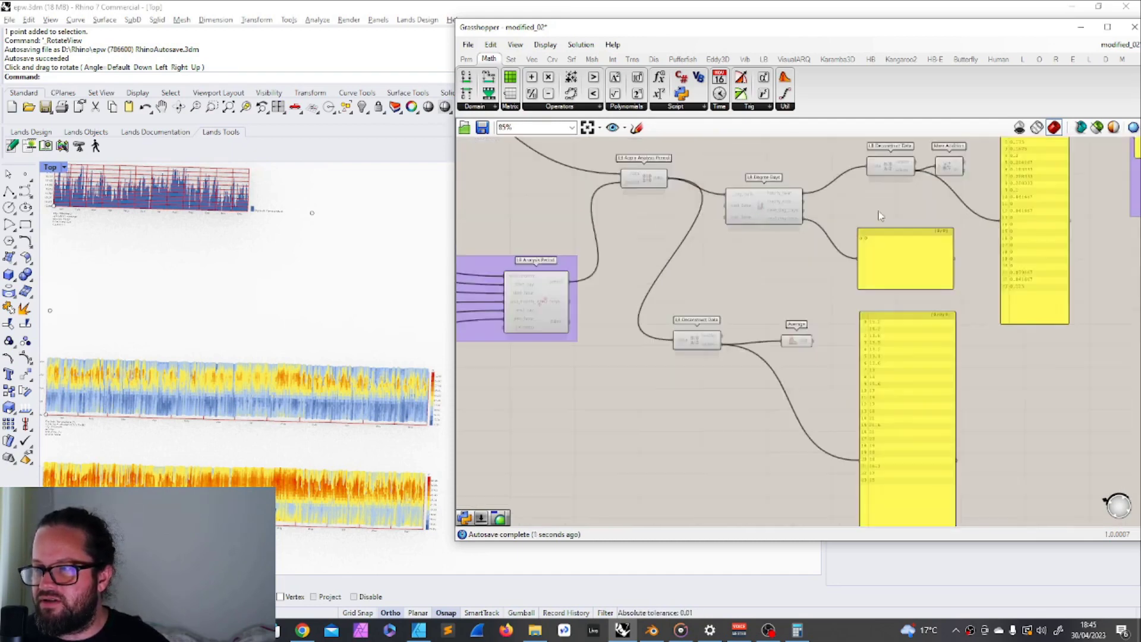
pyautogui.click(886, 246)
pyautogui.moveTo(742, 223); pyautogui.dragTo(749, 224)
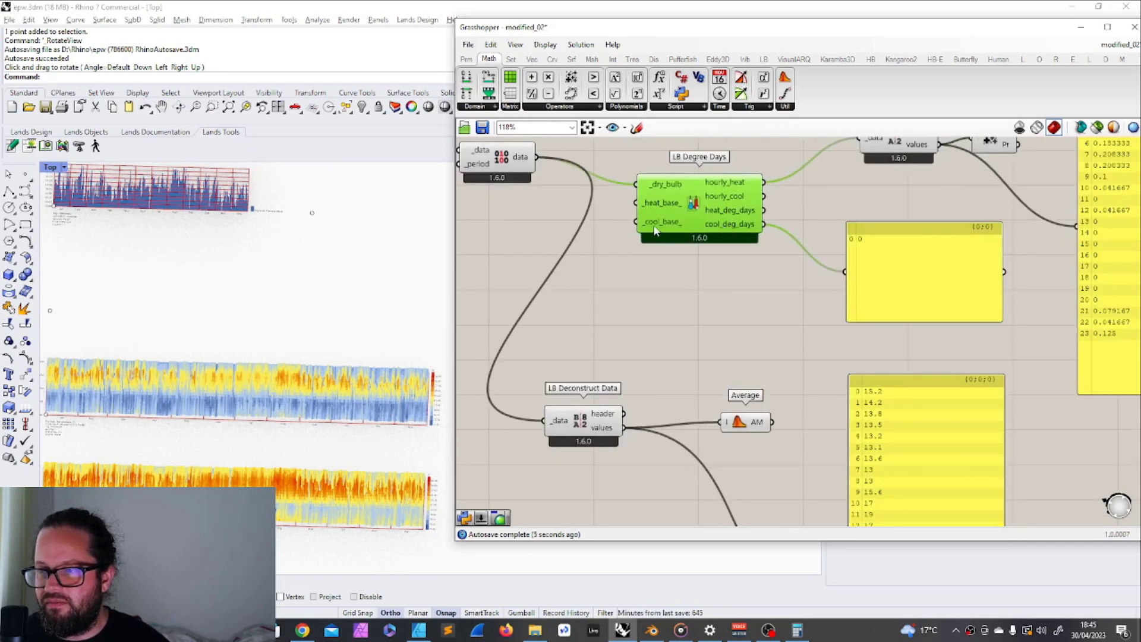
pyautogui.moveTo(654, 227)
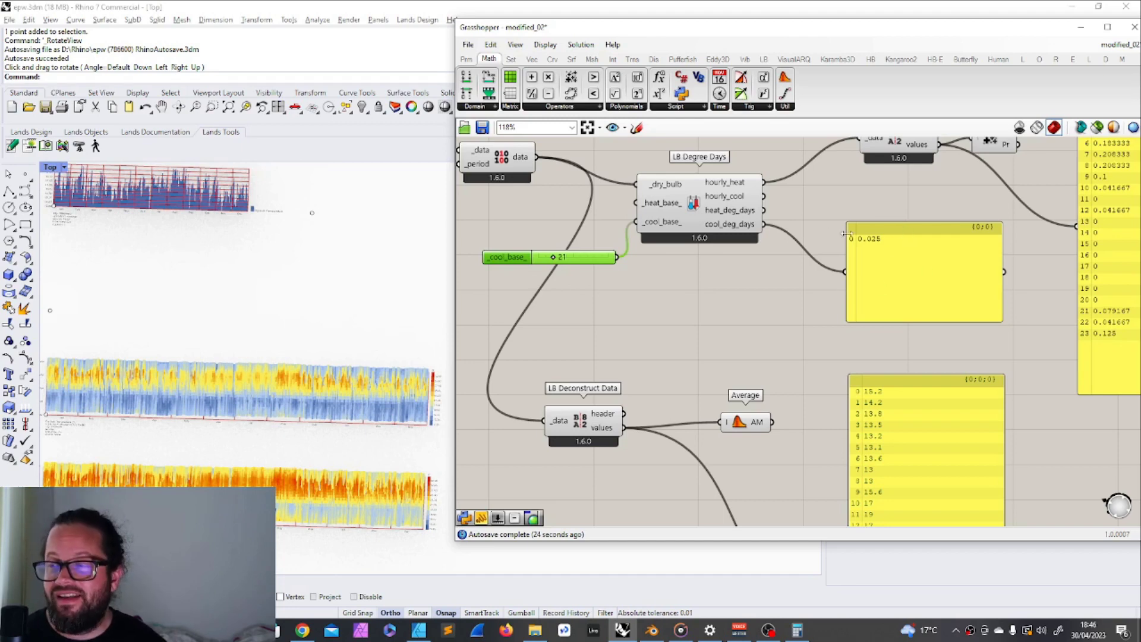
pyautogui.moveTo(906, 237)
pyautogui.mouseDown()
pyautogui.moveTo(885, 229)
pyautogui.moveTo(893, 223)
pyautogui.mouseUp()
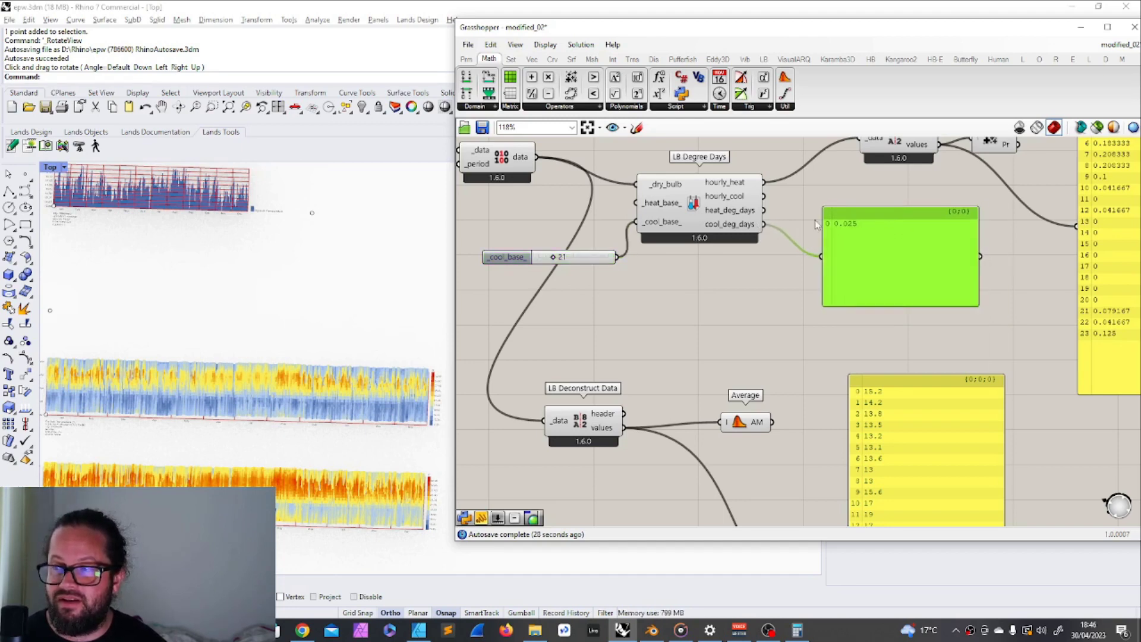
pyautogui.moveTo(904, 308); pyautogui.dragTo(918, 241)
pyautogui.click(737, 259)
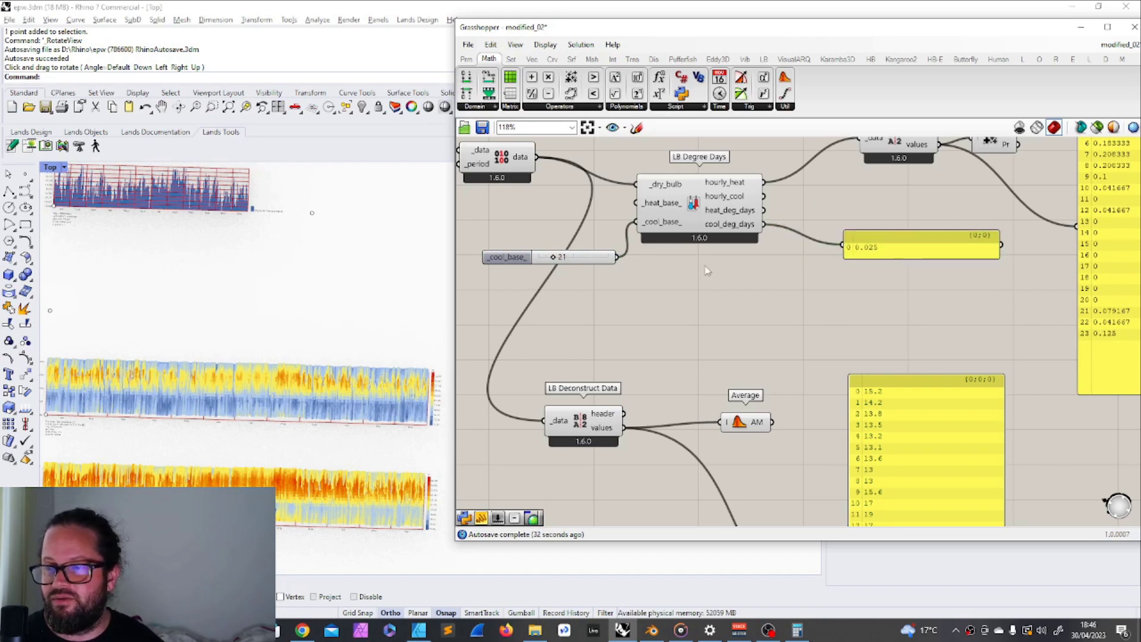
# Delete the _cool_base_ slider and the empty cooling degree-days panel.
pyautogui.scroll(-2, 842, 227)
pyautogui.scroll(2, 773, 267)
pyautogui.click(505, 275)
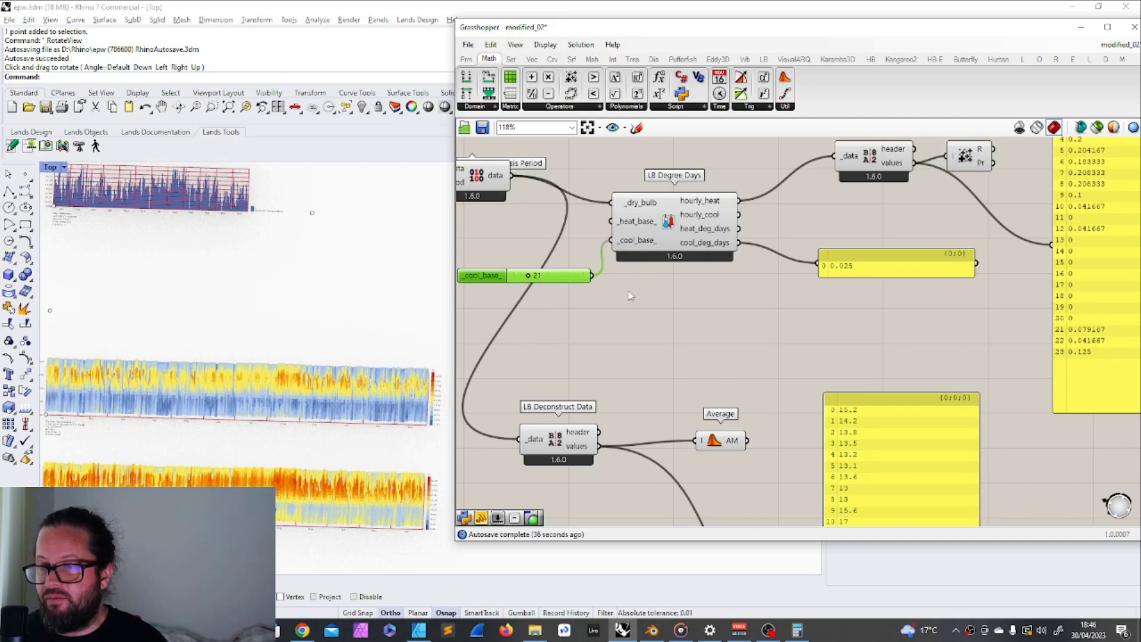
pyautogui.press('Delete')
pyautogui.click(865, 270)
pyautogui.press('Delete')
# Regroup the Deconstruct Data and Mass Addition components, then bring up Wikipedia's Degree day article.
pyautogui.scroll(-2, 814, 245)
pyautogui.scroll(3, 691, 284)
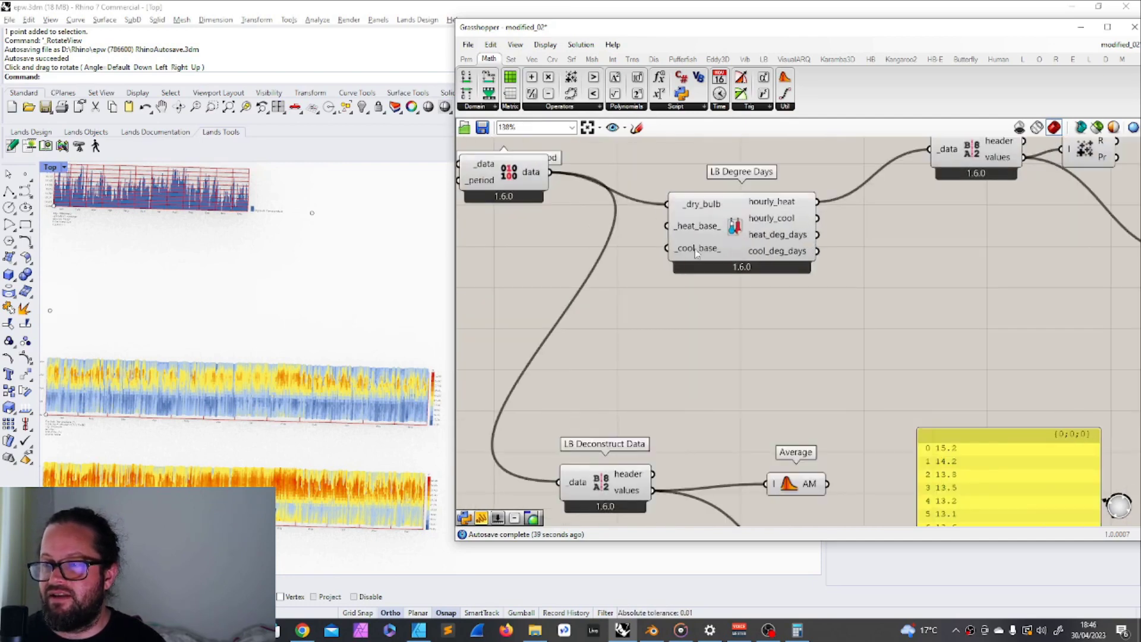
pyautogui.scroll(-3, 692, 284)
pyautogui.scroll(2, 692, 284)
pyautogui.scroll(-1, 839, 315)
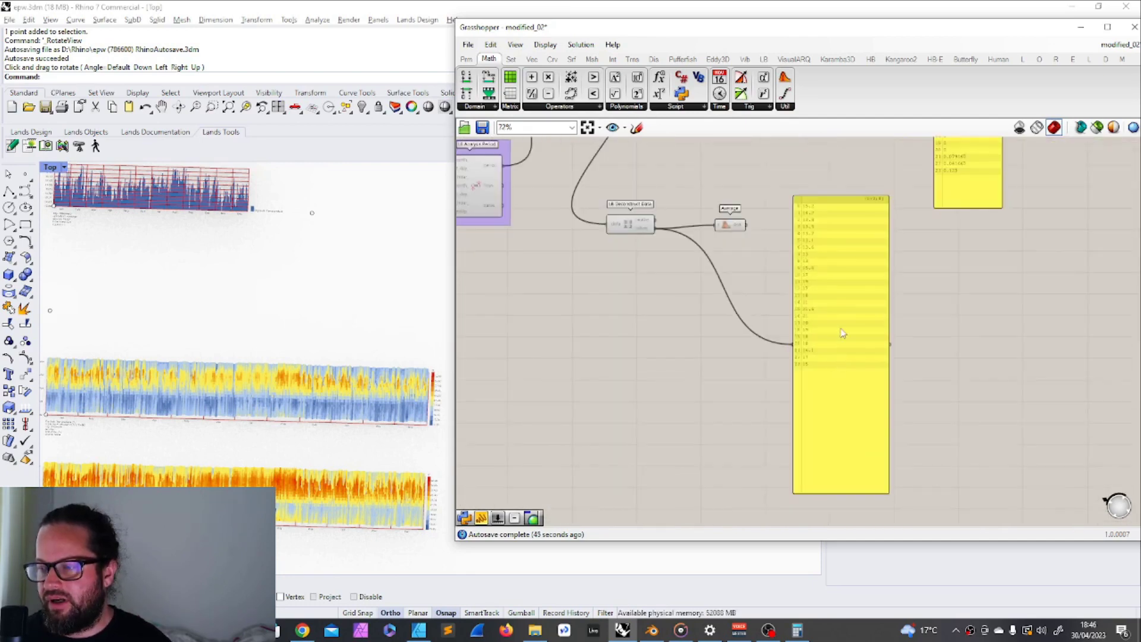
pyautogui.scroll(2, 839, 316)
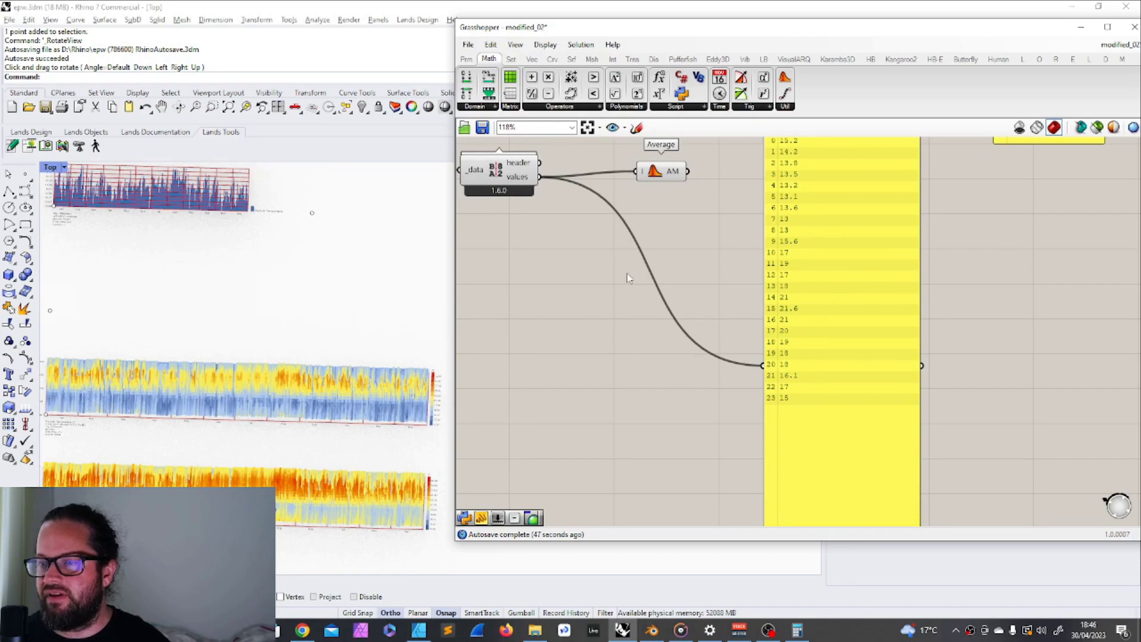
pyautogui.scroll(-2, 706, 301)
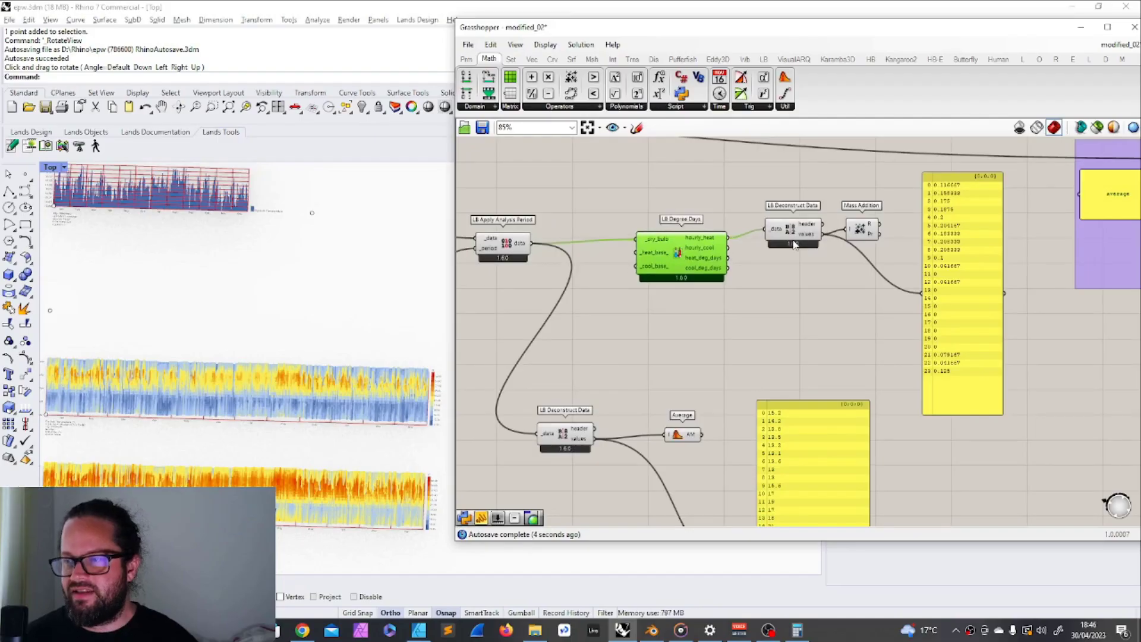
pyautogui.moveTo(794, 245); pyautogui.dragTo(778, 250)
pyautogui.moveTo(860, 230)
pyautogui.mouseDown()
pyautogui.moveTo(844, 241)
pyautogui.moveTo(854, 232)
pyautogui.mouseUp()
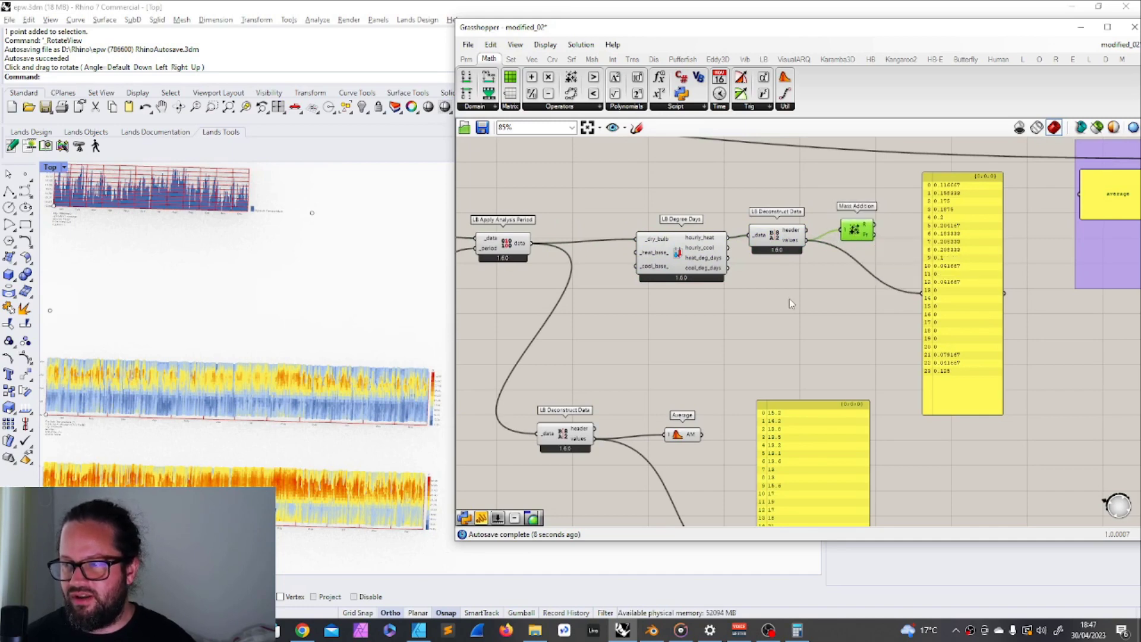
pyautogui.scroll(-2, 737, 345)
pyautogui.scroll(1, 686, 385)
pyautogui.moveTo(660, 334); pyautogui.dragTo(681, 357)
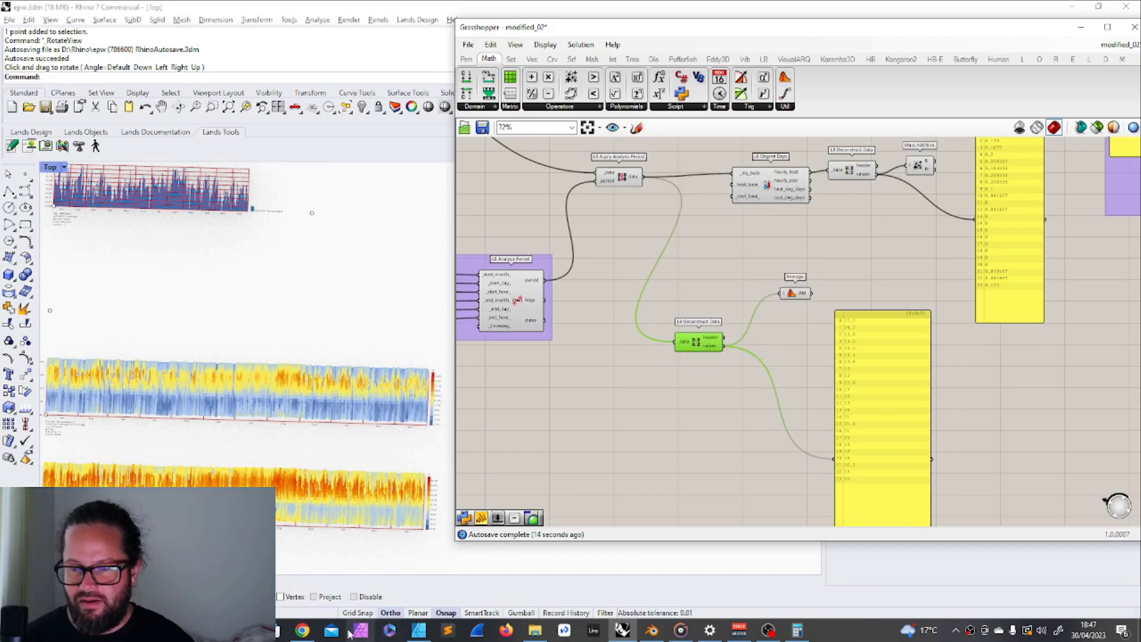
pyautogui.click(302, 630)
pyautogui.scroll(-1, 515, 281)
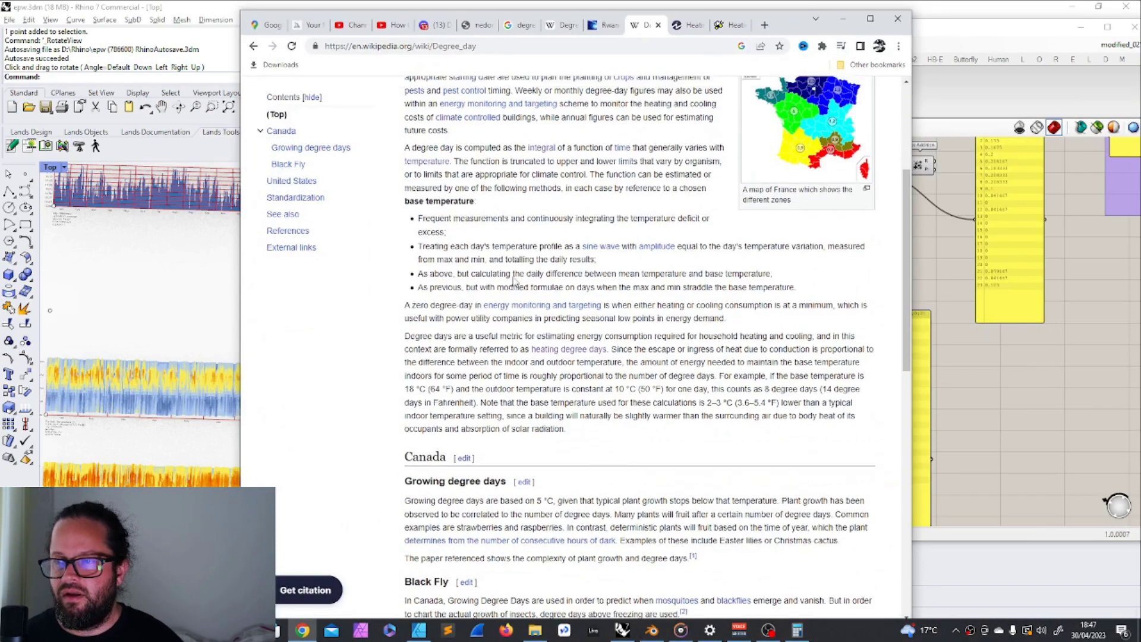
pyautogui.scroll(3, 515, 282)
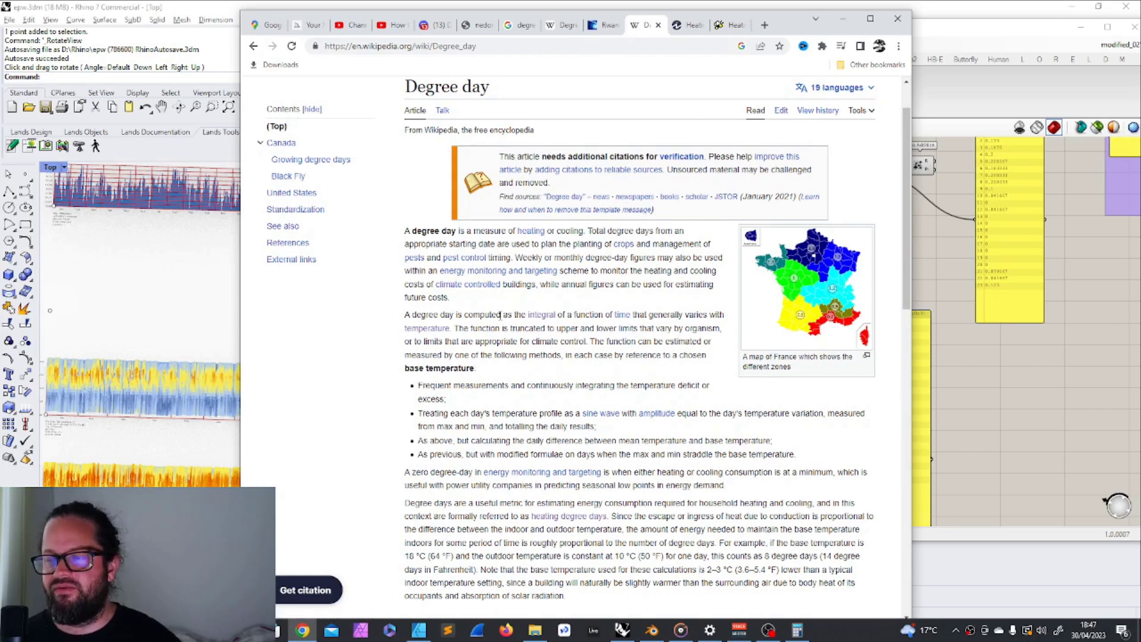
pyautogui.scroll(-6, 500, 315)
pyautogui.scroll(7, 590, 314)
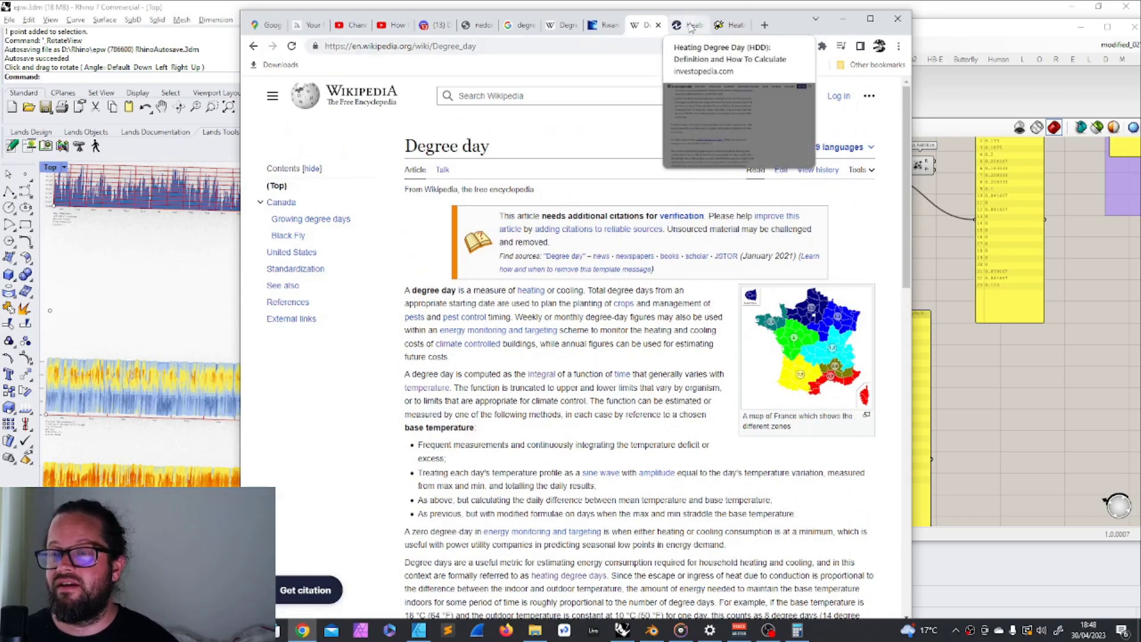
pyautogui.scroll(-9, 666, 113)
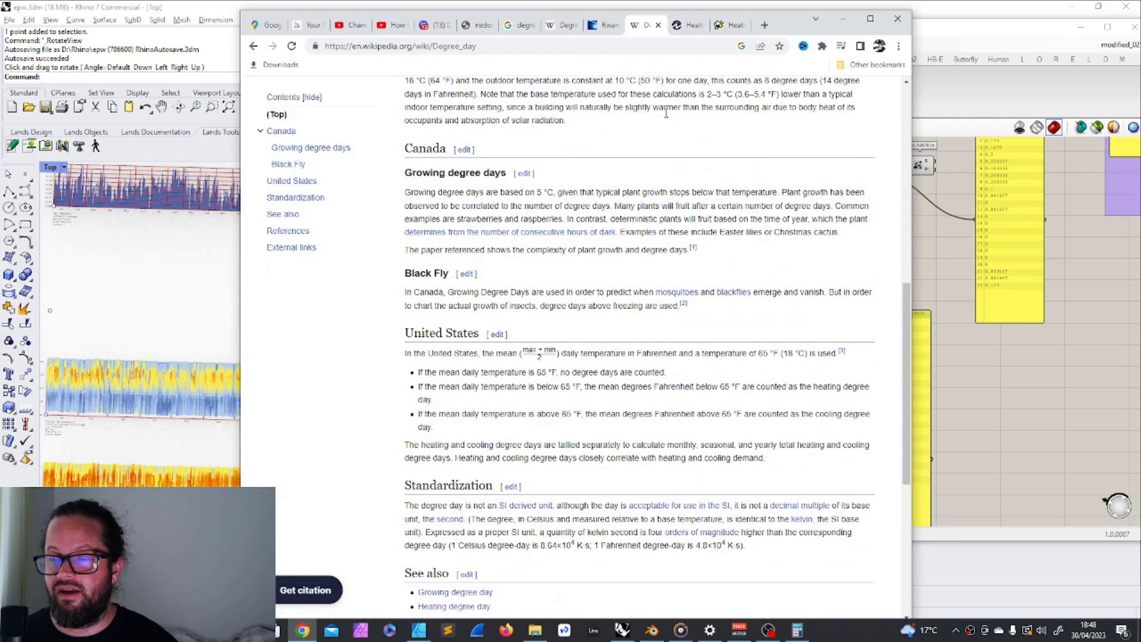
pyautogui.scroll(4, 666, 117)
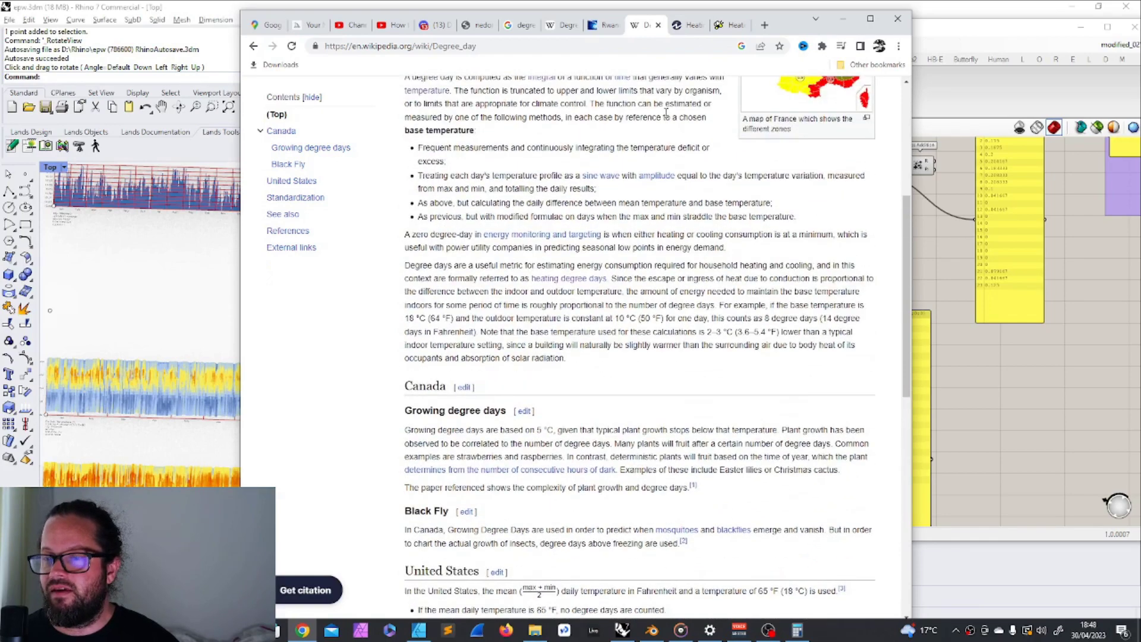
pyautogui.scroll(-3, 666, 113)
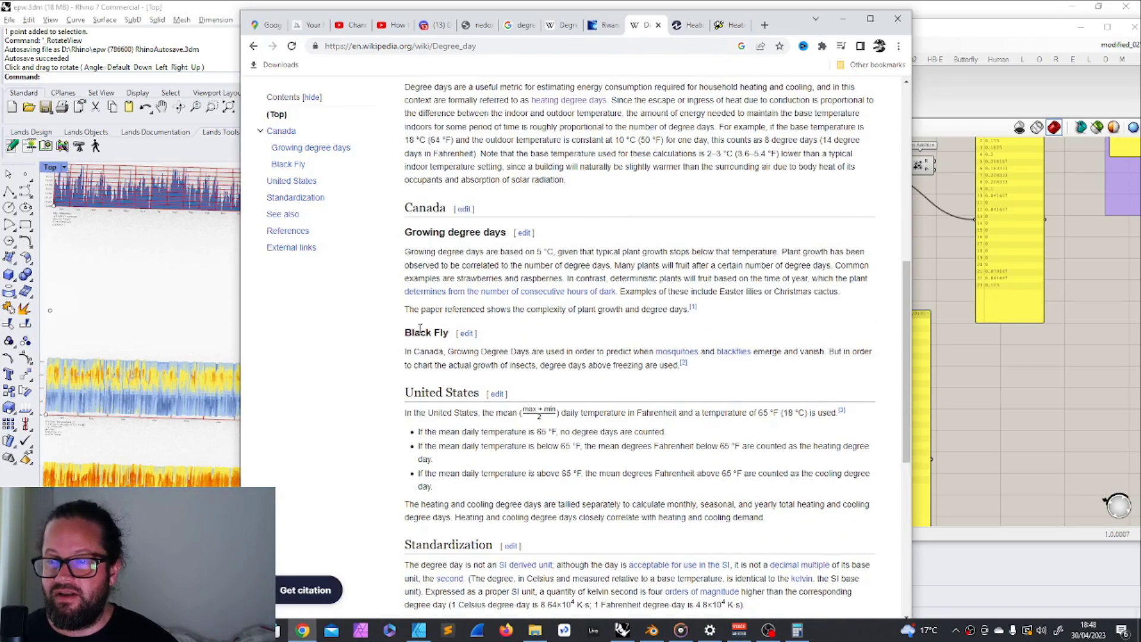
pyautogui.moveTo(408, 331); pyautogui.dragTo(450, 333)
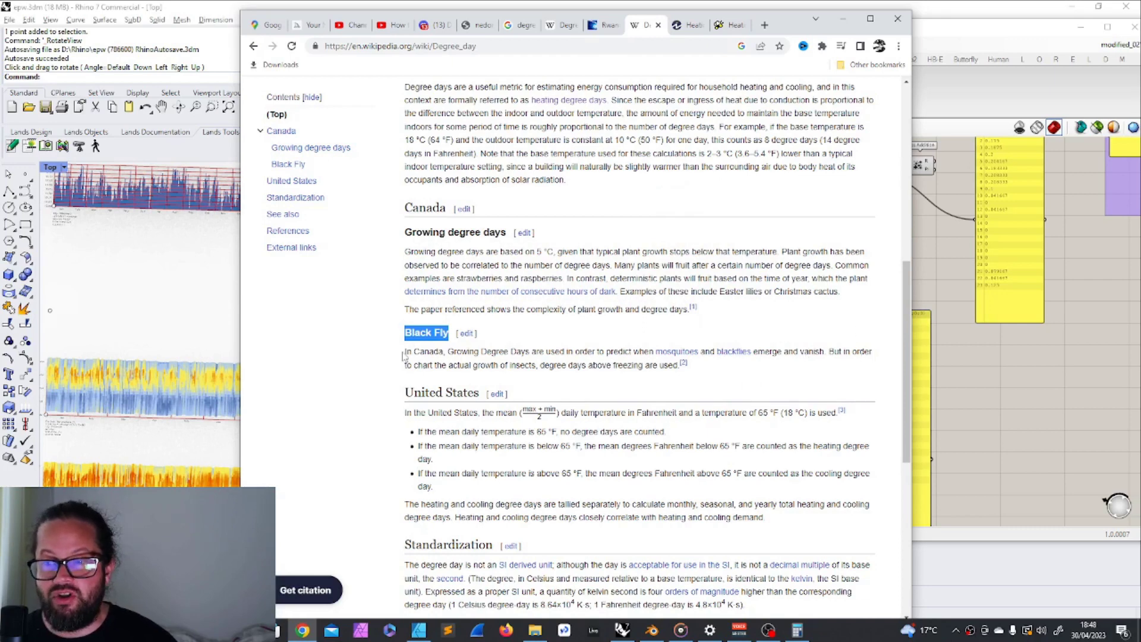
pyautogui.moveTo(407, 350); pyautogui.dragTo(746, 366)
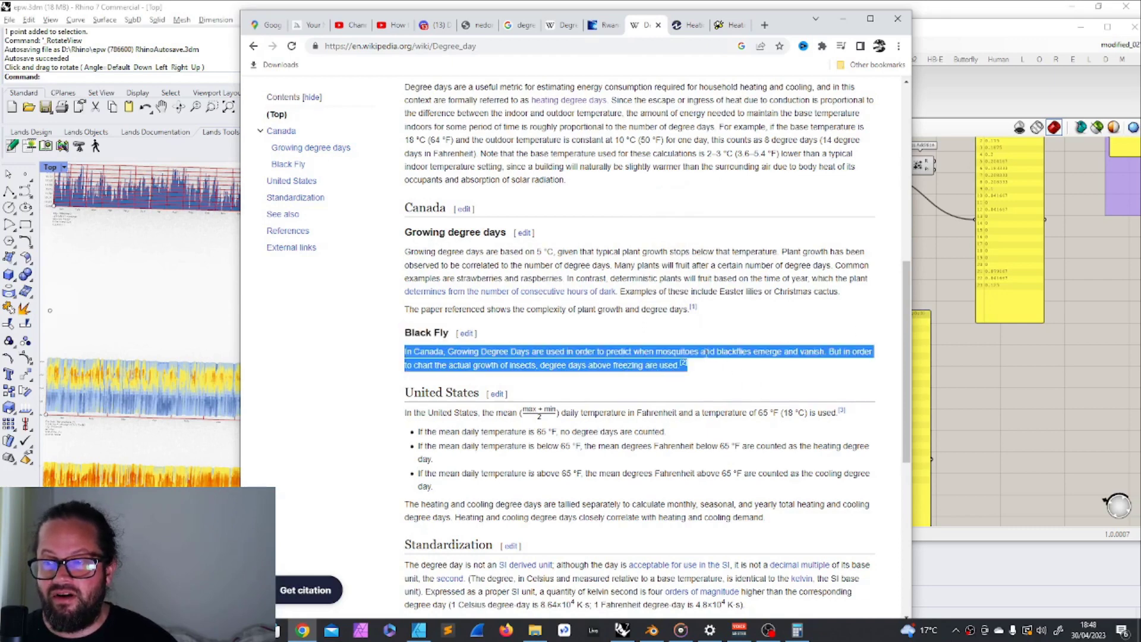
pyautogui.moveTo(719, 355)
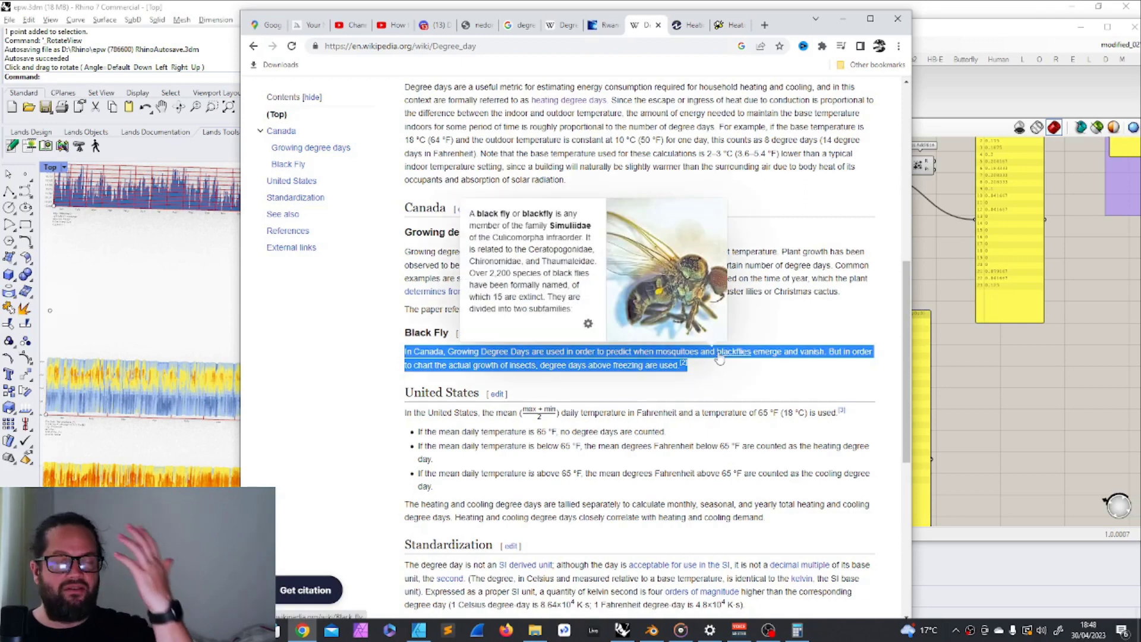
pyautogui.moveTo(688, 368); pyautogui.dragTo(398, 343)
pyautogui.click(518, 327)
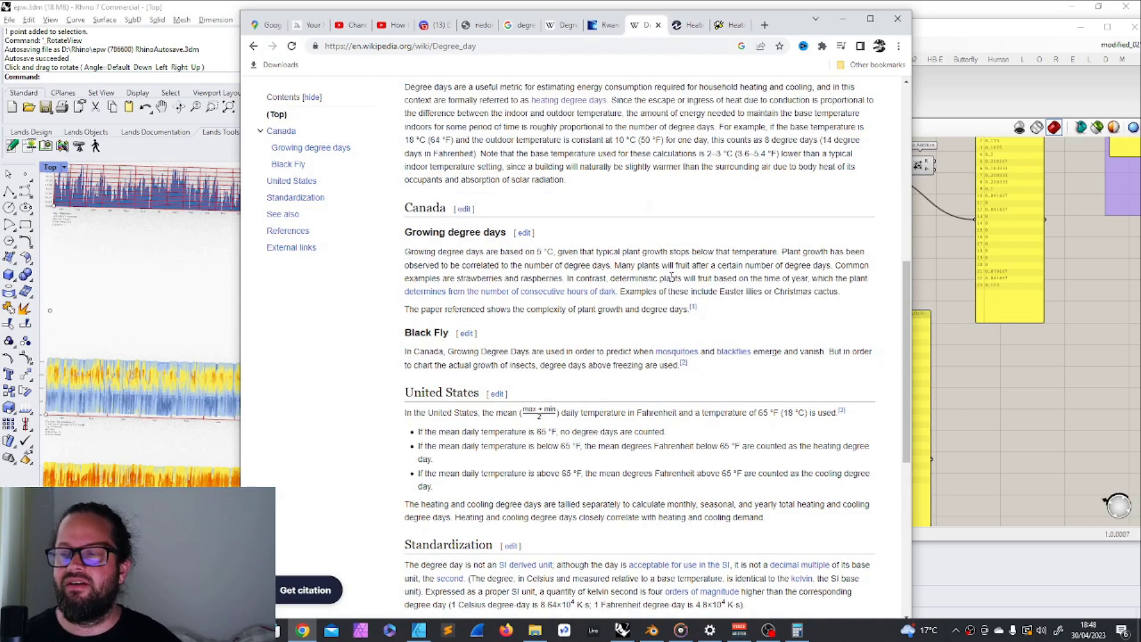
pyautogui.moveTo(506, 233); pyautogui.dragTo(405, 232)
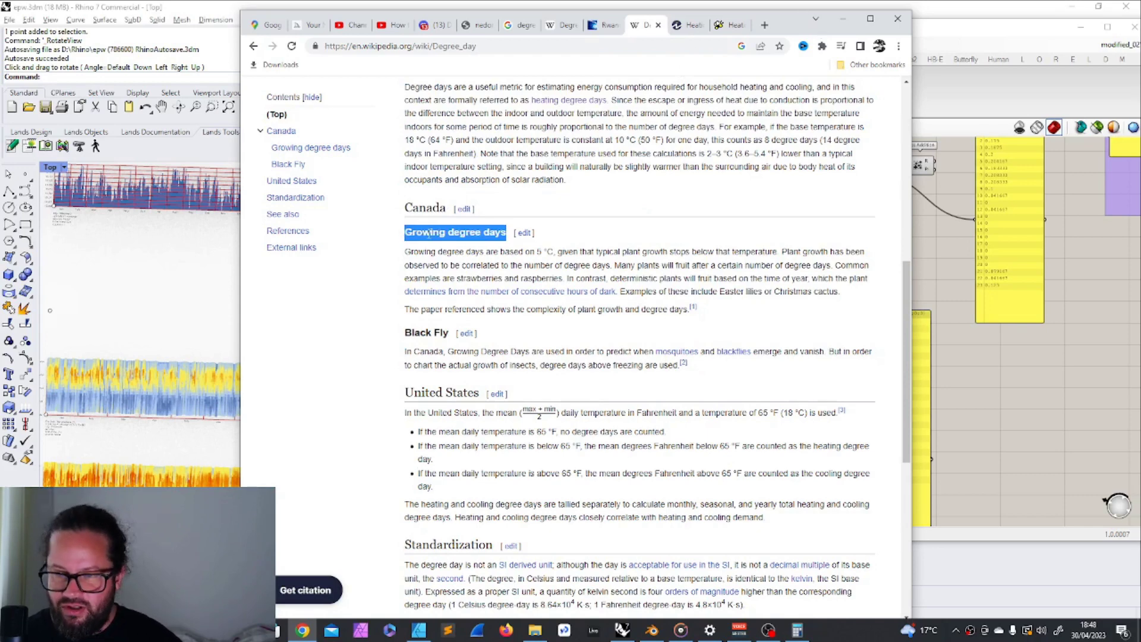
pyautogui.click(487, 235)
pyautogui.moveTo(409, 233); pyautogui.dragTo(510, 238)
pyautogui.scroll(-4, 640, 337)
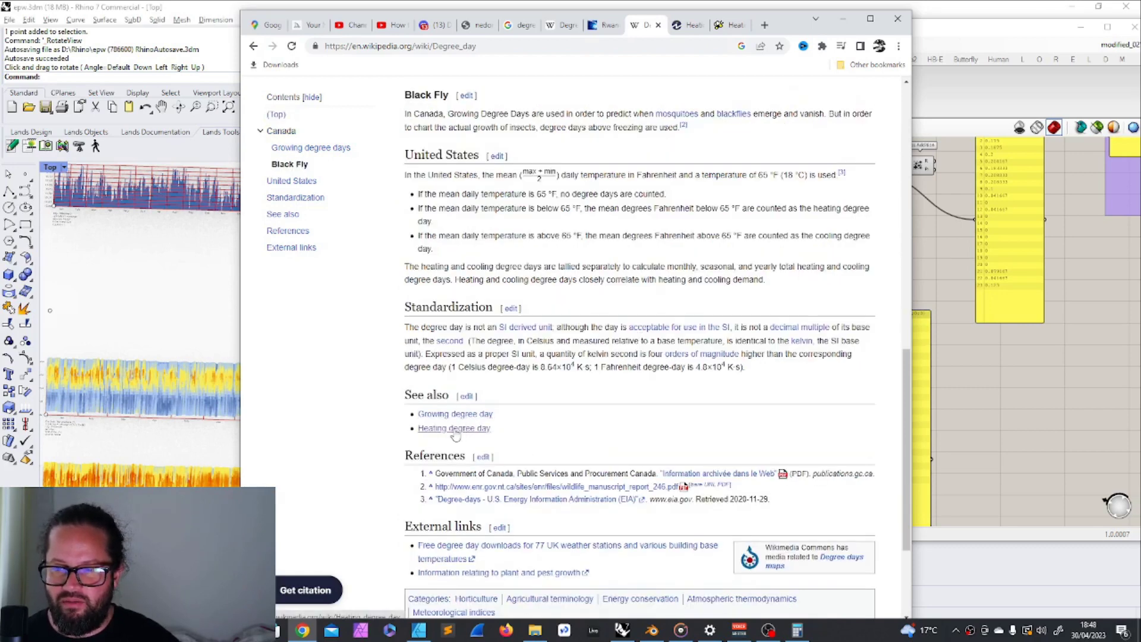
# Open the Heating degree day article from See also and read through it.
pyautogui.click(453, 429)
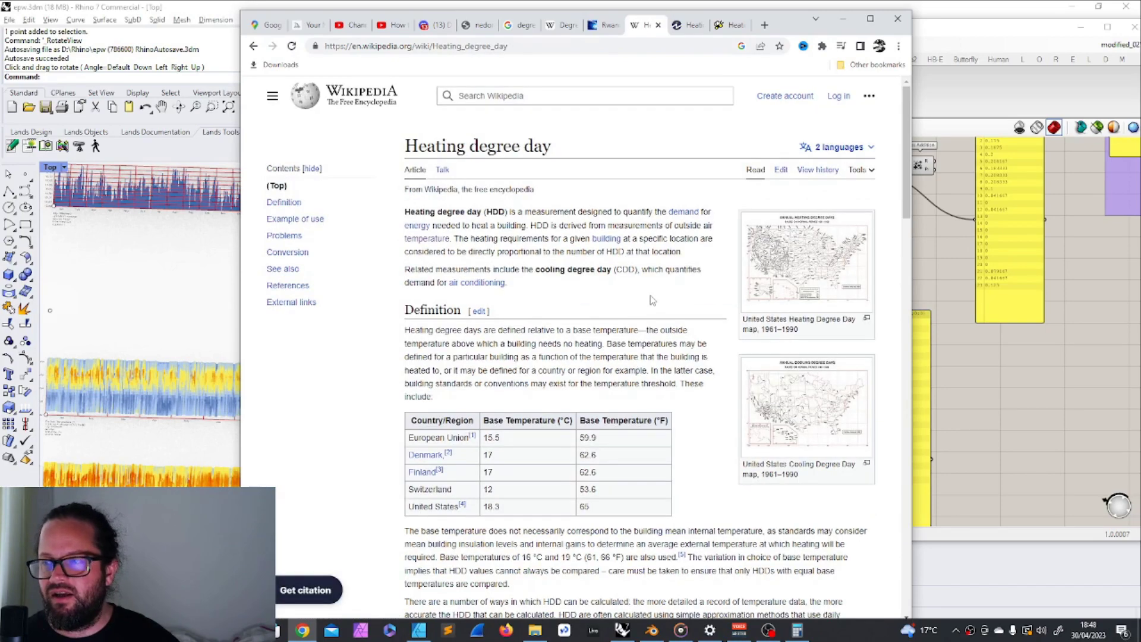
pyautogui.scroll(-3, 652, 300)
pyautogui.scroll(3, 564, 250)
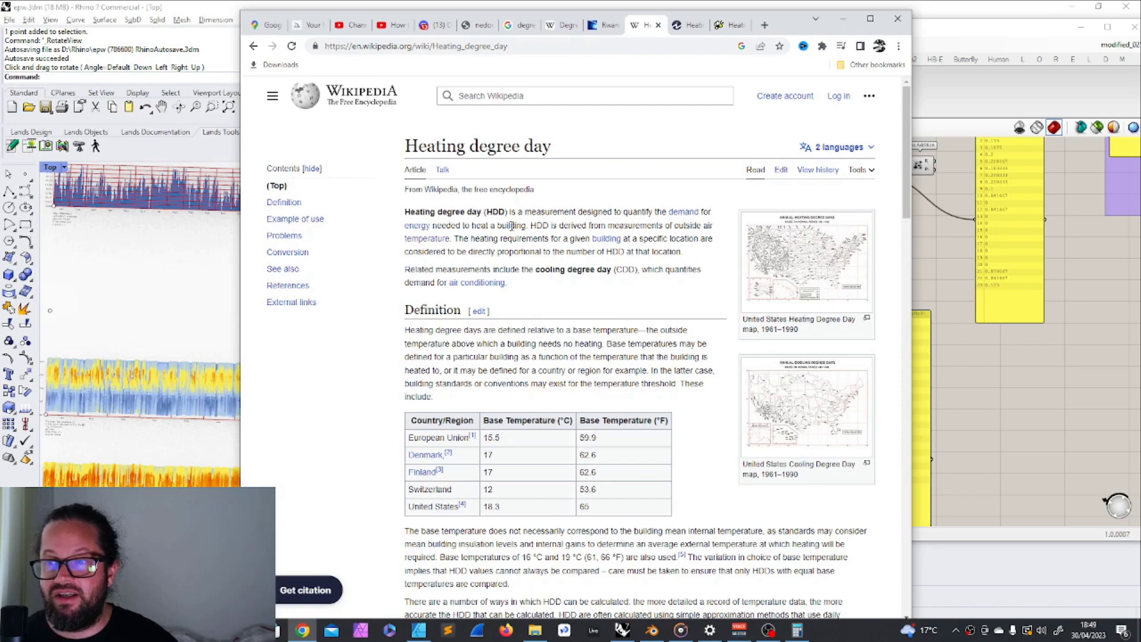
pyautogui.scroll(-4, 517, 225)
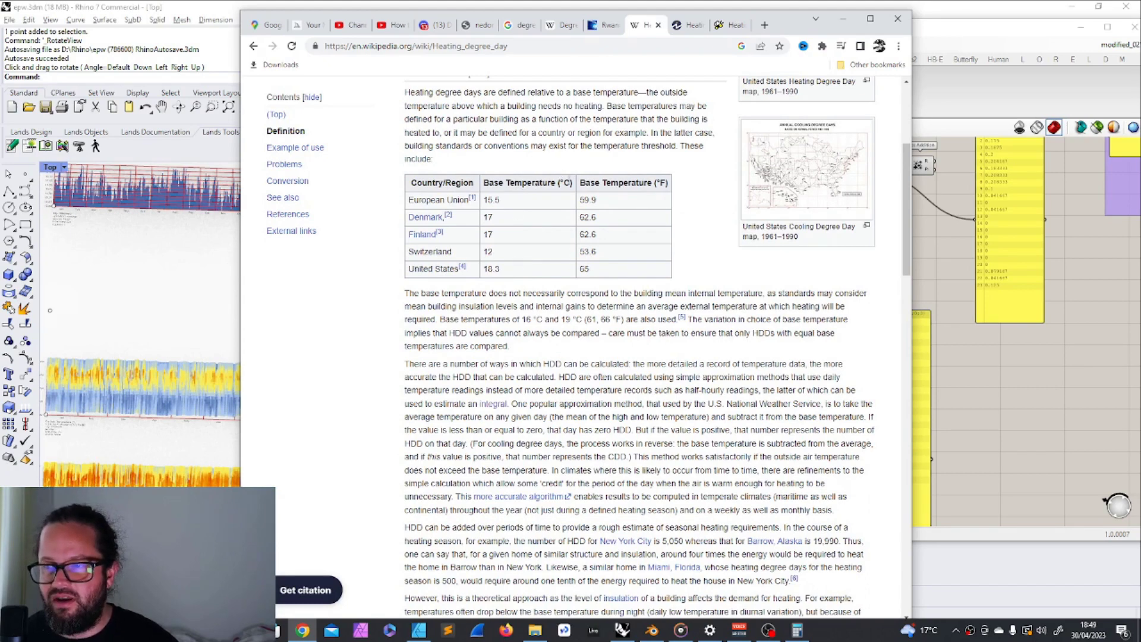
pyautogui.scroll(-10, 584, 281)
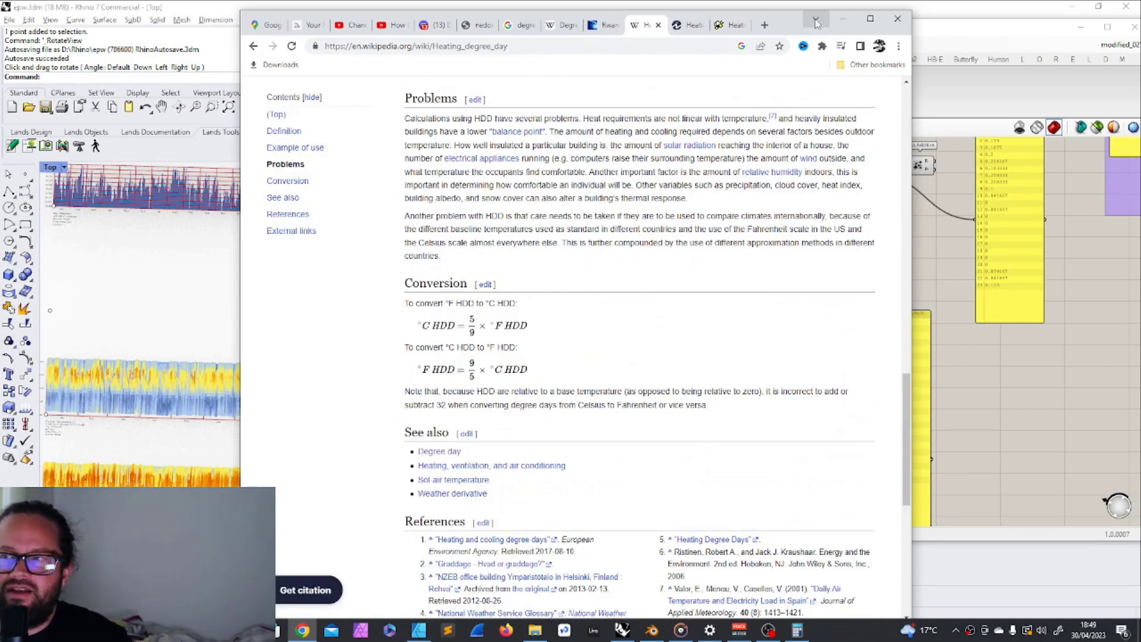
# Minimize Chrome and select LB Degree Days in Grasshopper to read its description.
pyautogui.click(839, 23)
pyautogui.click(754, 186)
pyautogui.scroll(3, 763, 187)
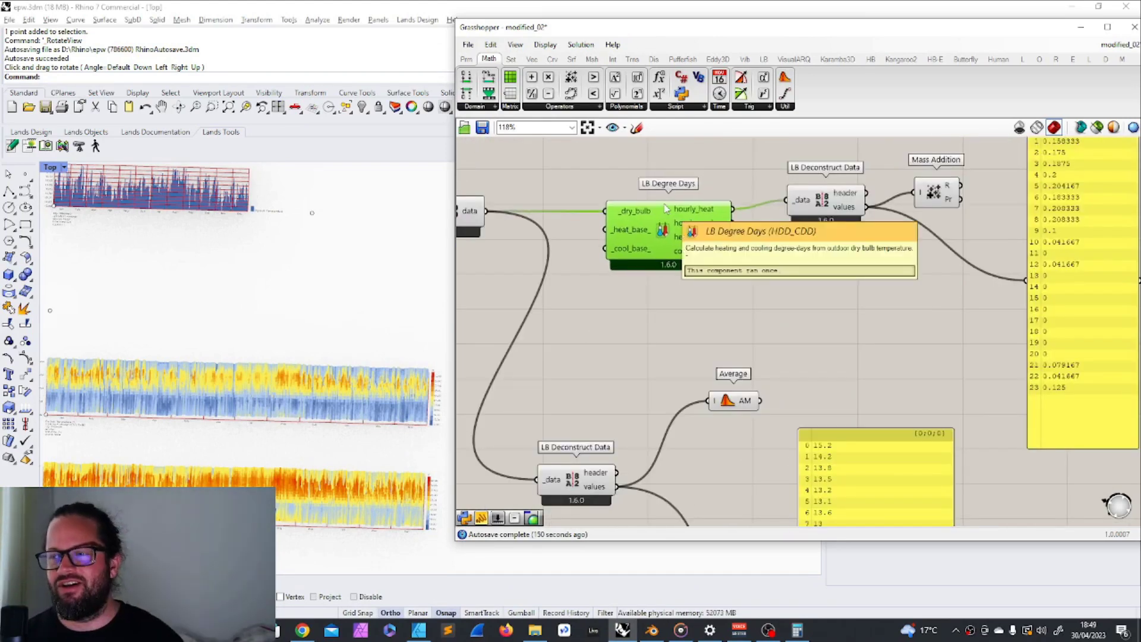
# Window-select LB Degree Days, zoom out, and nudge LB Deconstruct Data slightly left and down.
pyautogui.moveTo(581, 168); pyautogui.dragTo(769, 290)
pyautogui.scroll(-2, 716, 276)
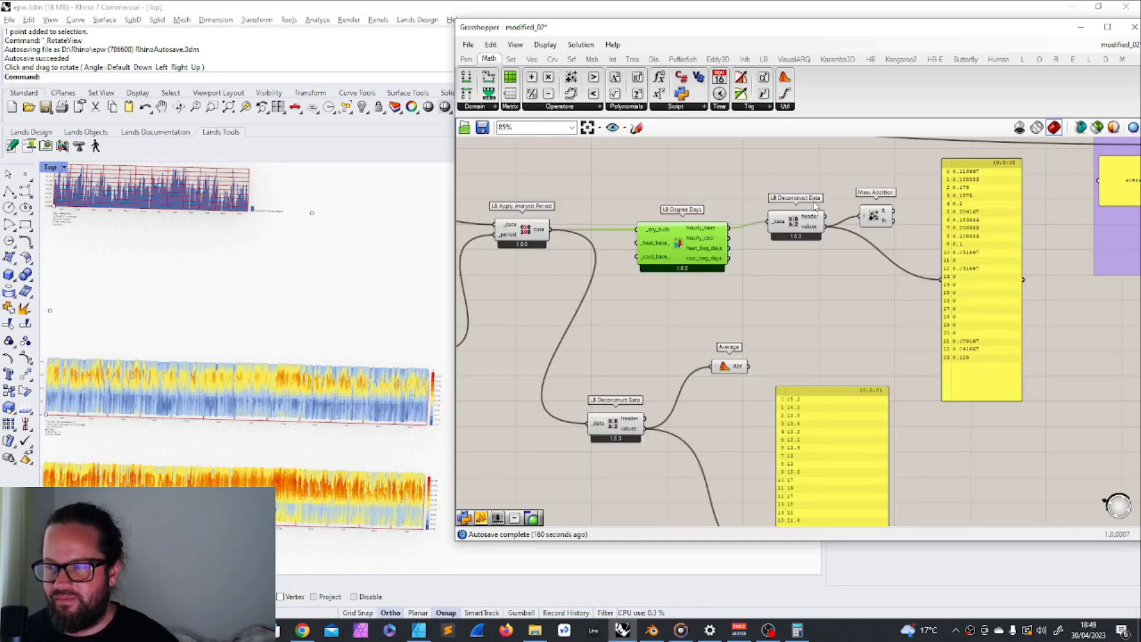
pyautogui.moveTo(815, 205); pyautogui.dragTo(798, 213)
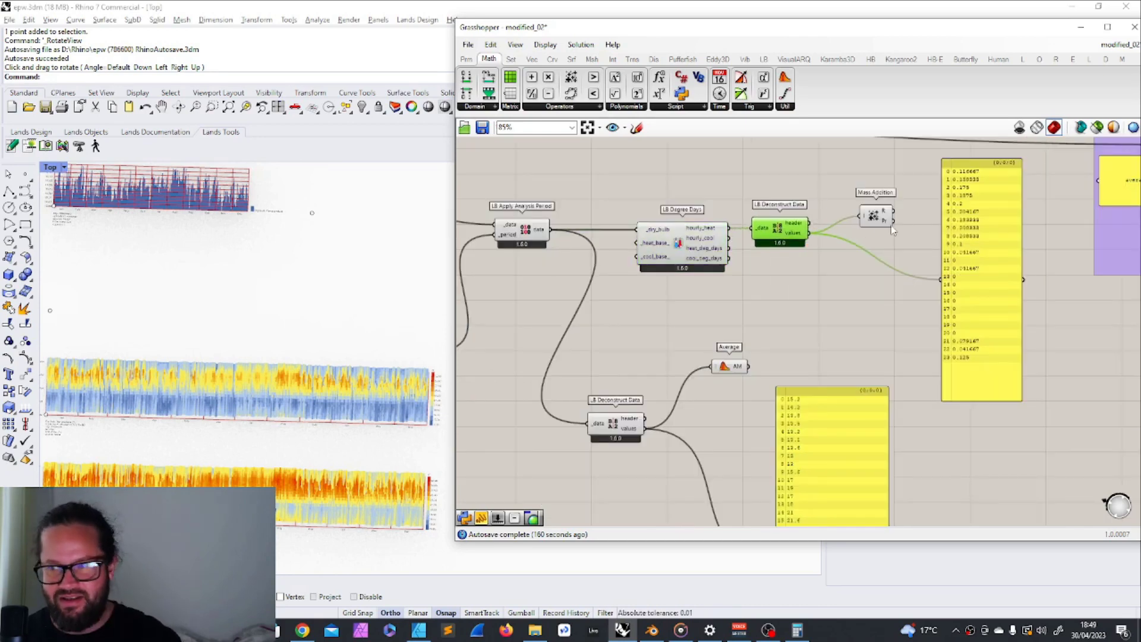